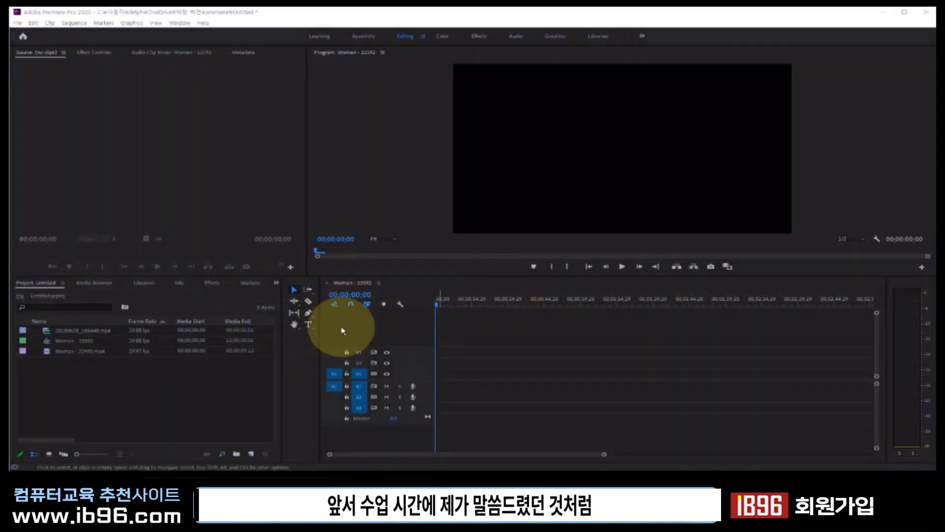
left_click(68, 351)
mouse_move(68, 353)
left_mouse_down()
mouse_move(164, 325)
mouse_move(269, 360)
mouse_move(403, 292)
mouse_move(382, 353)
left_mouse_up()
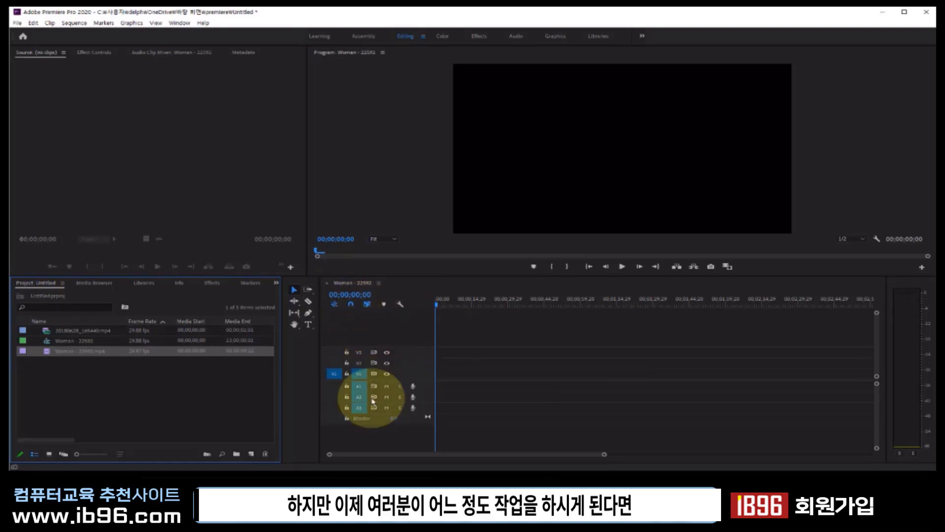
left_click_drag(382, 353, 88, 379)
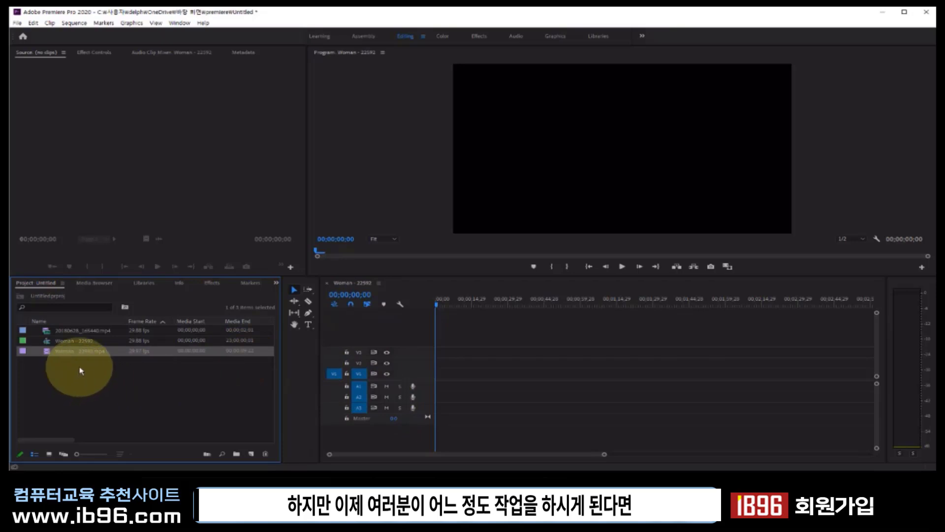
left_click(89, 343)
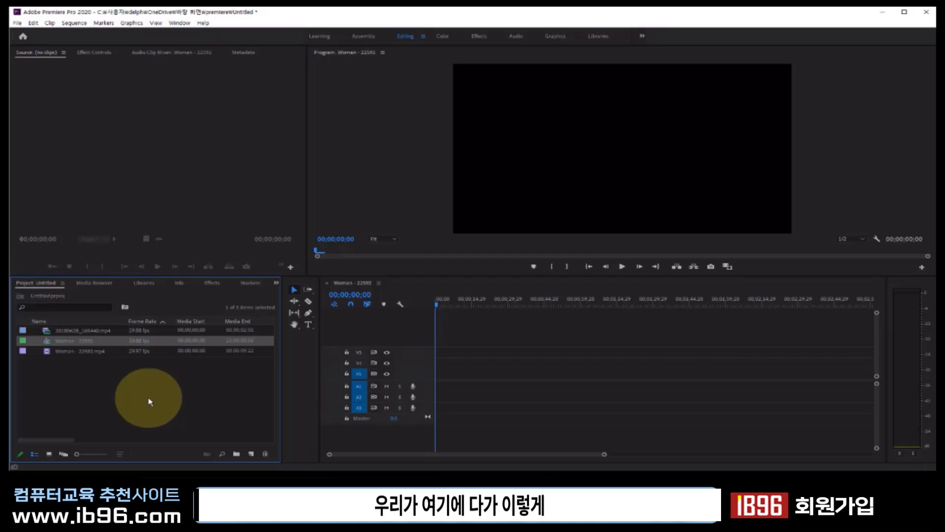
left_click(72, 329)
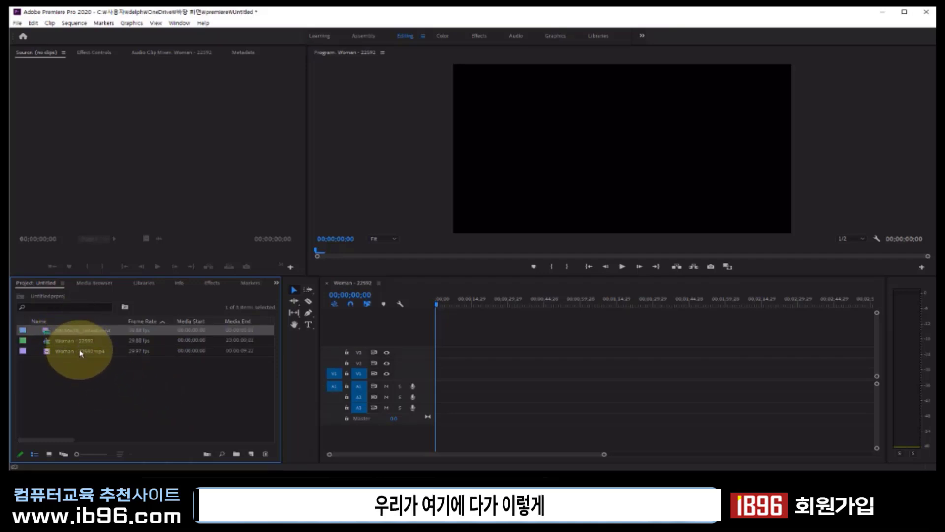
left_click(90, 351)
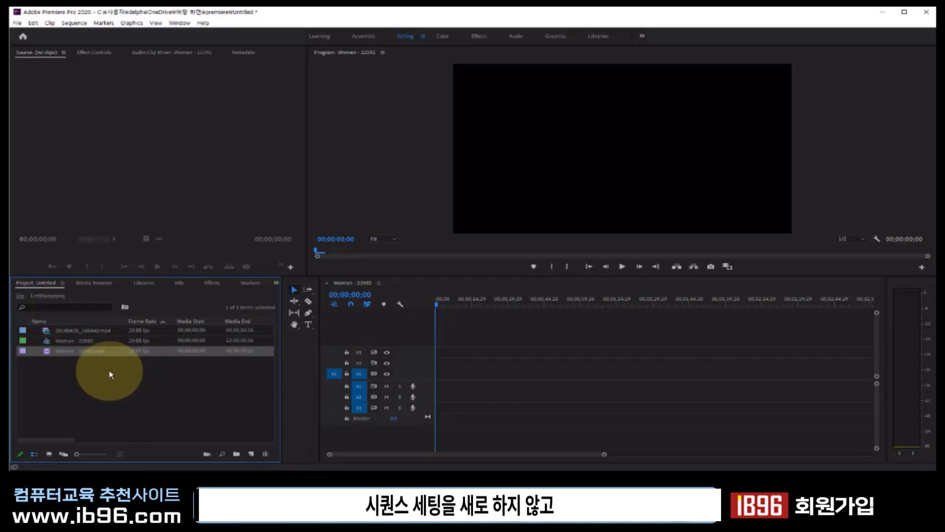
left_click(64, 330)
left_click(81, 353)
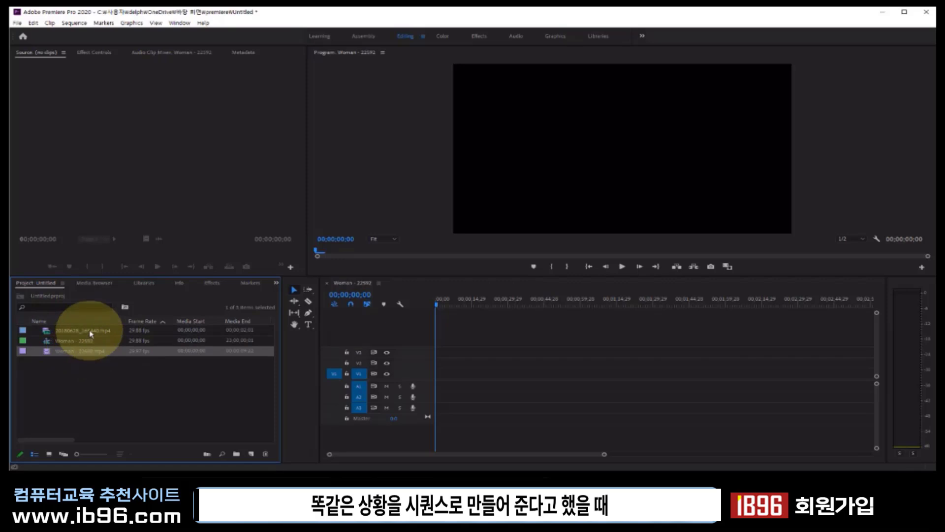
left_click(90, 333)
mouse_move(90, 333)
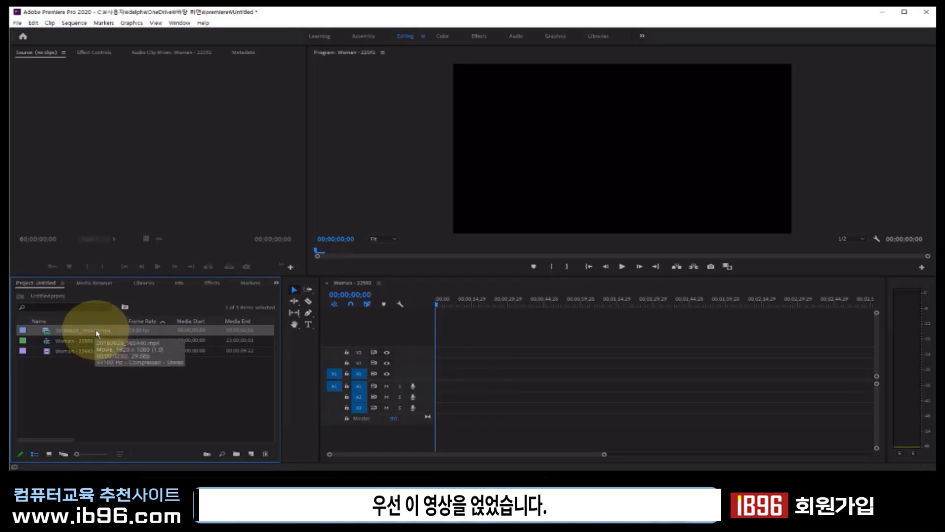
mouse_move(97, 333)
left_mouse_down()
mouse_move(450, 386)
mouse_move(432, 387)
left_mouse_up()
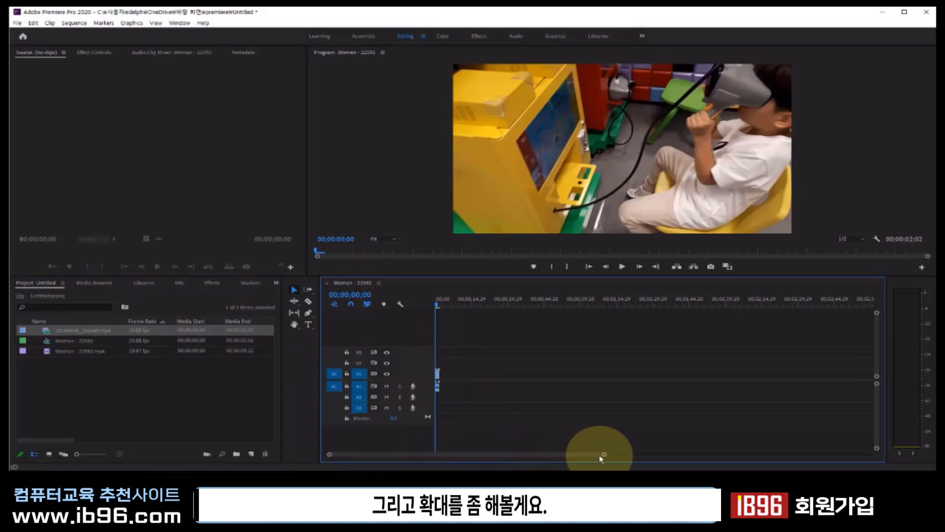
left_click_drag(604, 454, 349, 454)
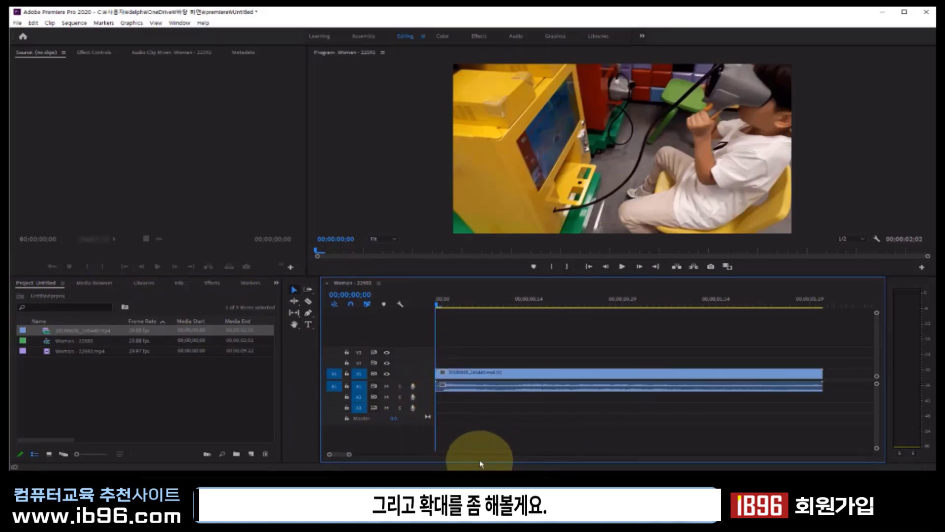
mouse_move(434, 302)
left_mouse_down()
mouse_move(509, 313)
mouse_move(473, 339)
mouse_move(390, 355)
left_mouse_up()
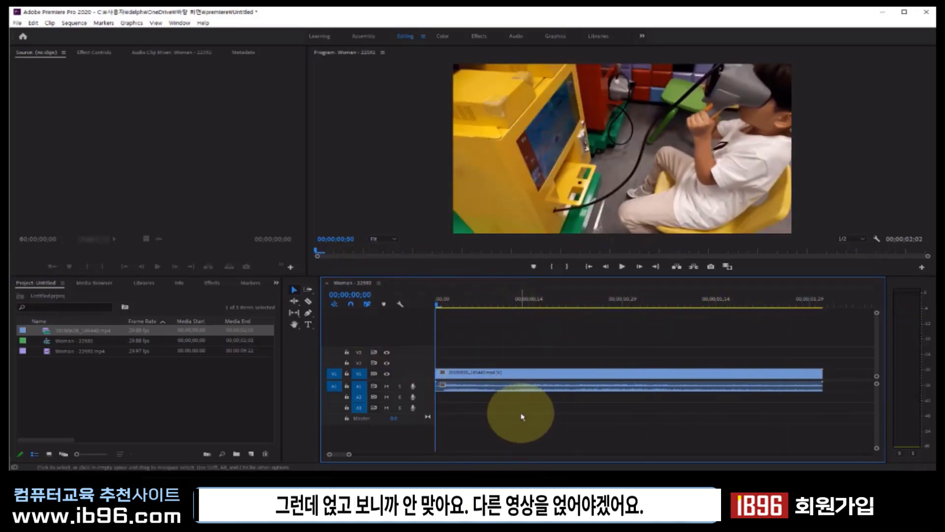
key("minus")
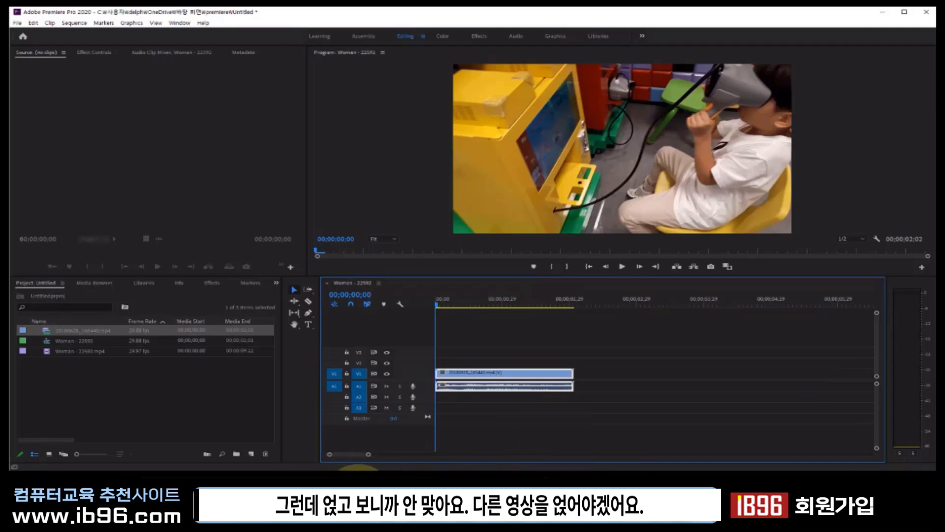
key("Delete")
Drag Woman - 22592.mp4 from the Project panel onto the V1 track of the sequence
left_click(64, 351)
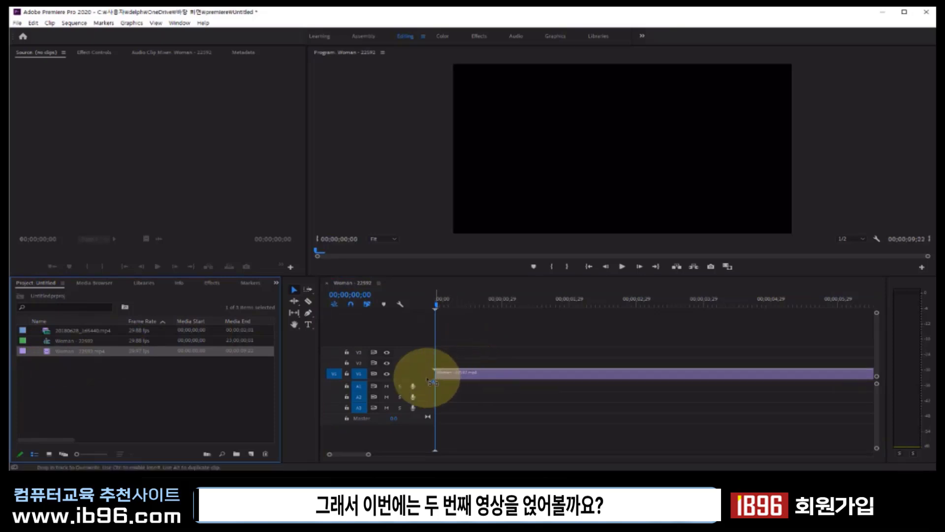
left_click_drag(64, 352, 425, 406)
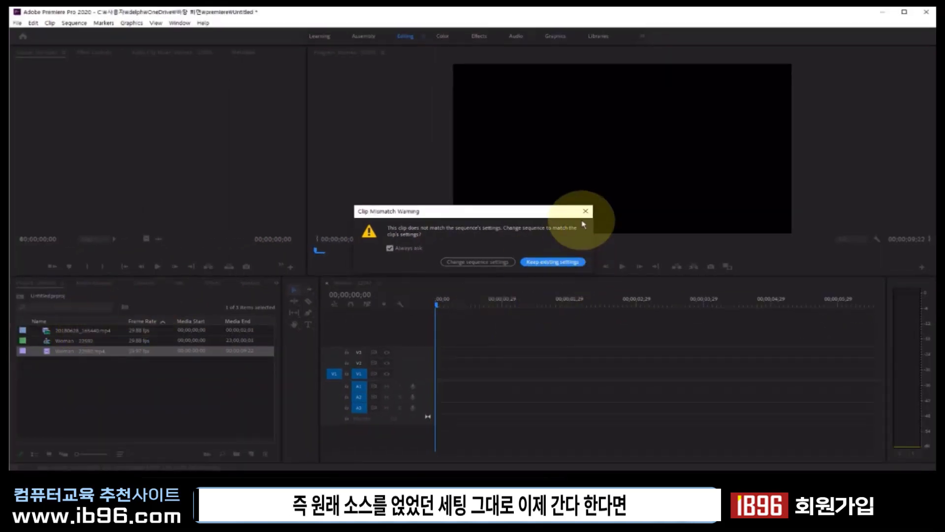
Keep the sequence's existing settings for the clip and set the Program monitor zoom to 25%
left_click(563, 262)
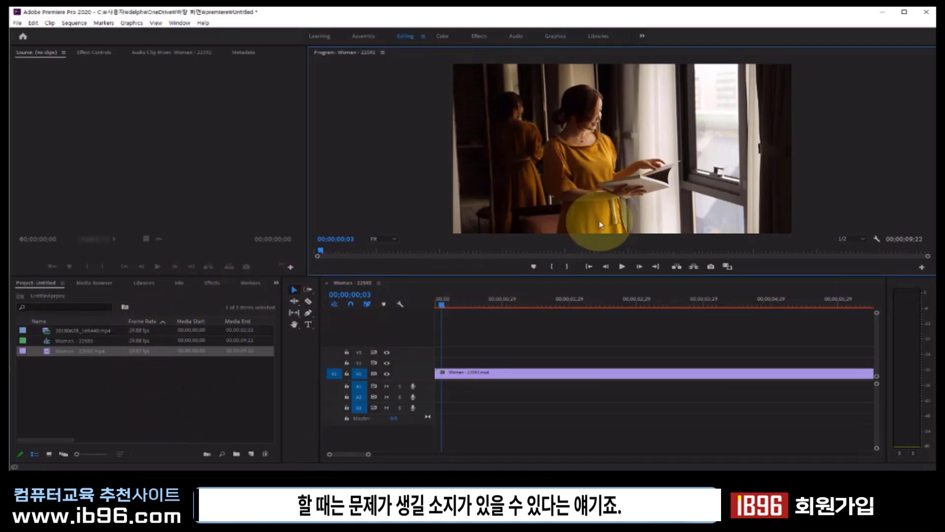
left_click(390, 239)
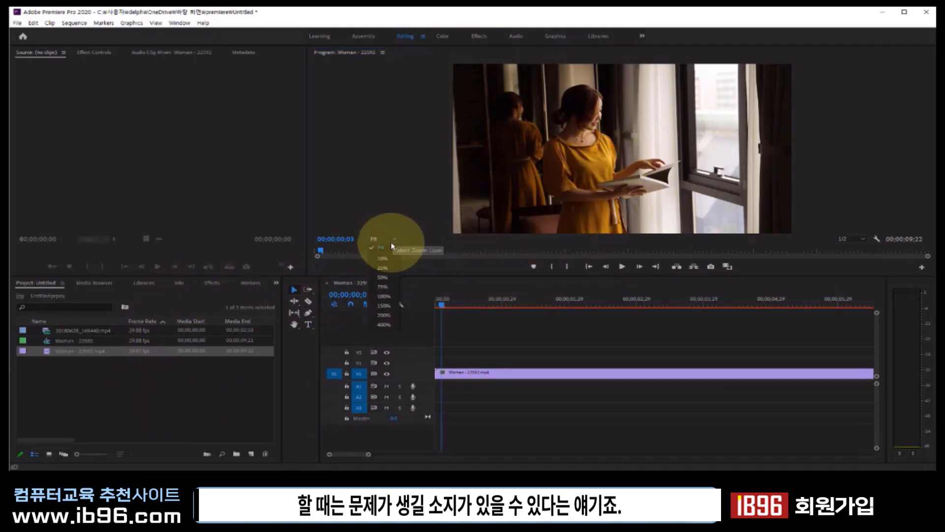
left_click(393, 269)
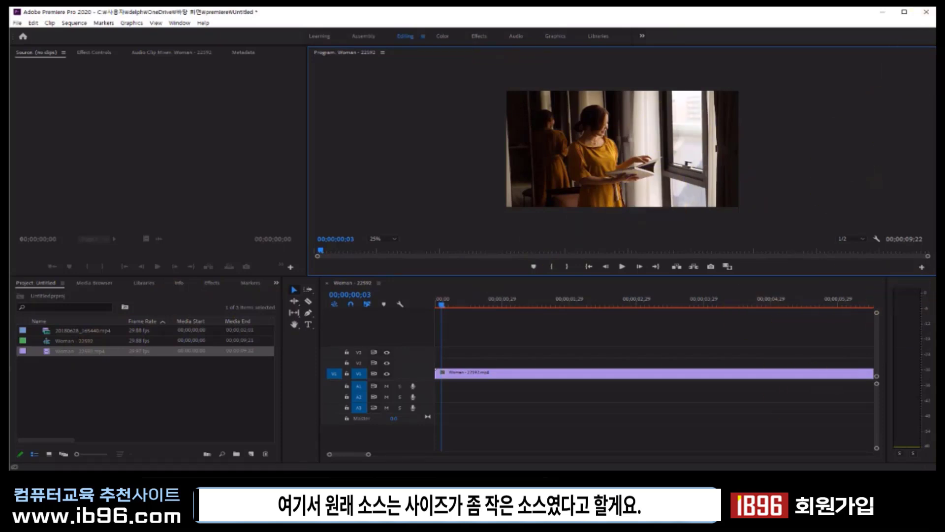
left_click(792, 453)
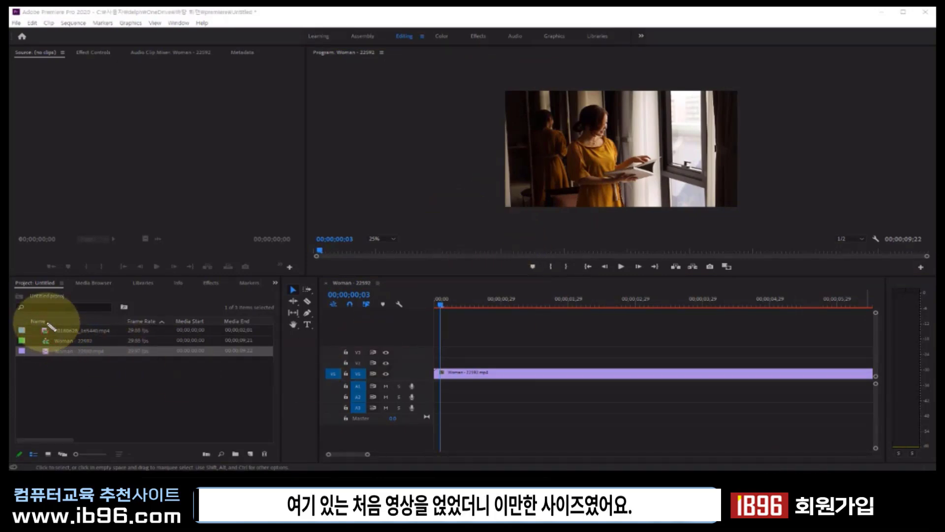
left_click_drag(46, 323, 114, 334)
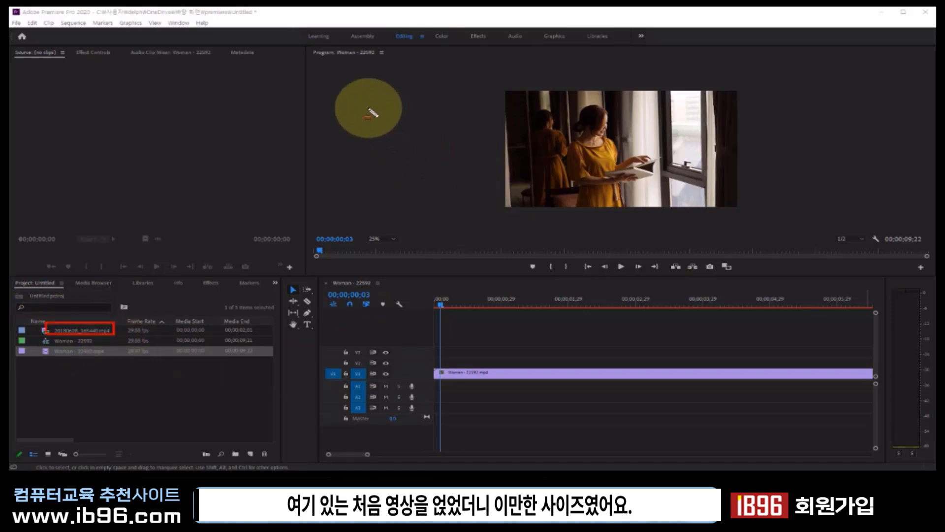
left_click_drag(354, 97, 440, 144)
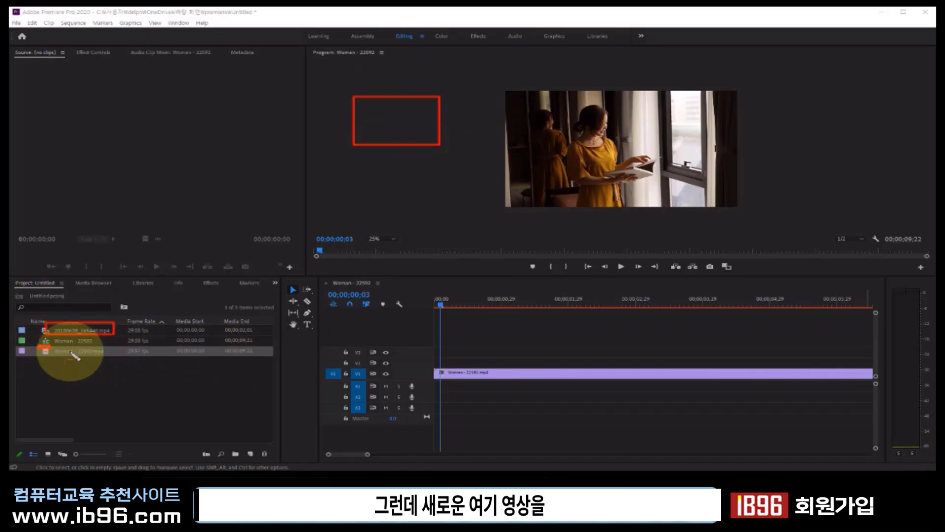
left_click_drag(38, 346, 110, 356)
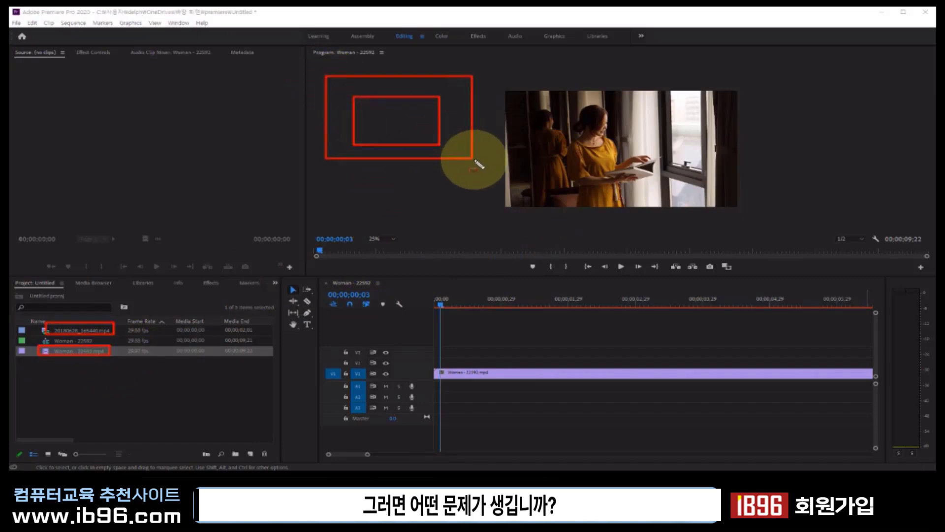
left_click_drag(441, 142, 476, 166)
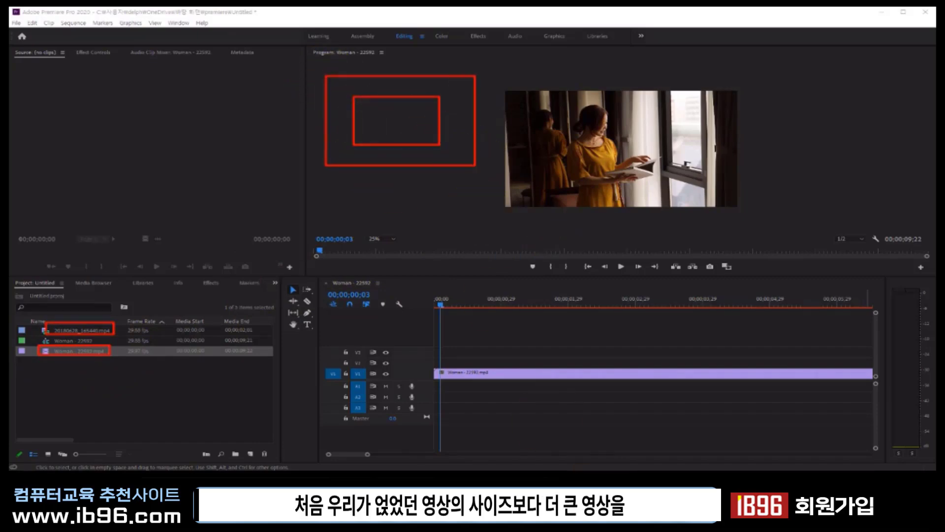
mouse_move(370, 138)
left_mouse_down()
mouse_move(417, 107)
mouse_move(422, 135)
left_mouse_up()
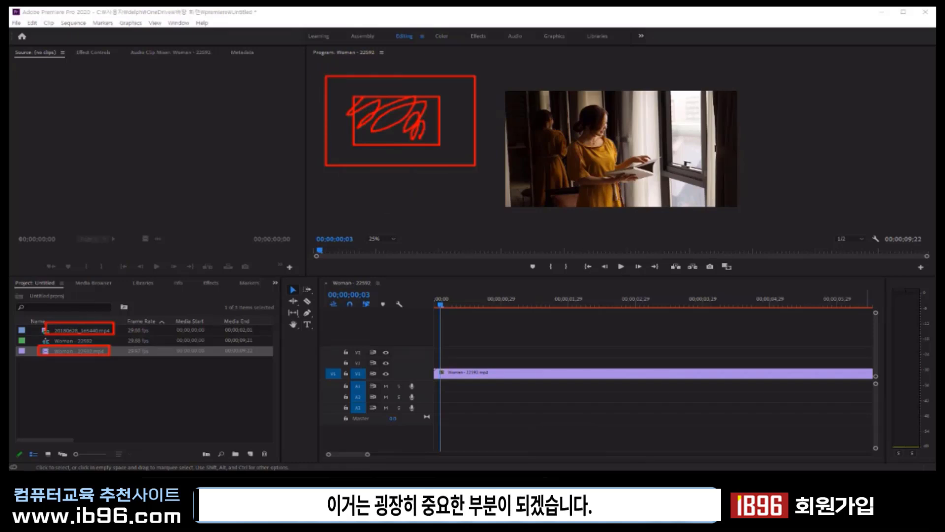
left_click_drag(342, 78, 323, 113)
mouse_move(335, 118)
left_mouse_down()
mouse_move(338, 163)
mouse_move(401, 154)
left_mouse_up()
left_click_drag(423, 152, 421, 160)
left_click_drag(460, 134, 452, 147)
left_click_drag(447, 114, 444, 124)
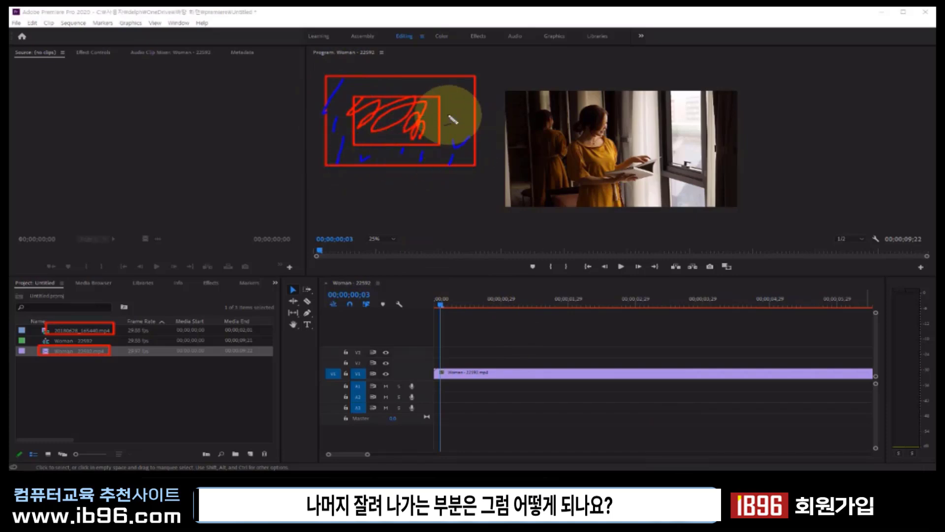
mouse_move(451, 88)
left_mouse_down()
mouse_move(447, 98)
mouse_move(448, 80)
left_mouse_up()
mouse_move(403, 85)
left_mouse_down()
mouse_move(422, 89)
mouse_move(383, 92)
left_mouse_up()
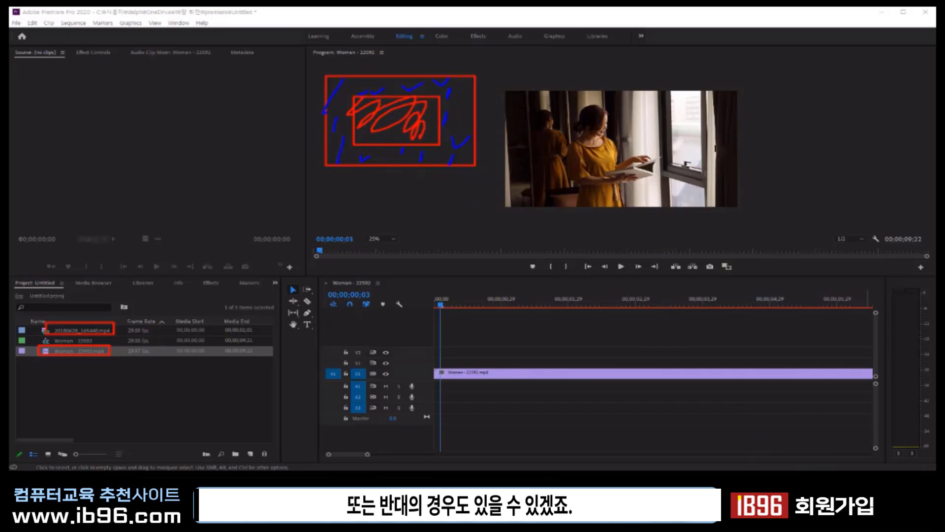
key("Escape")
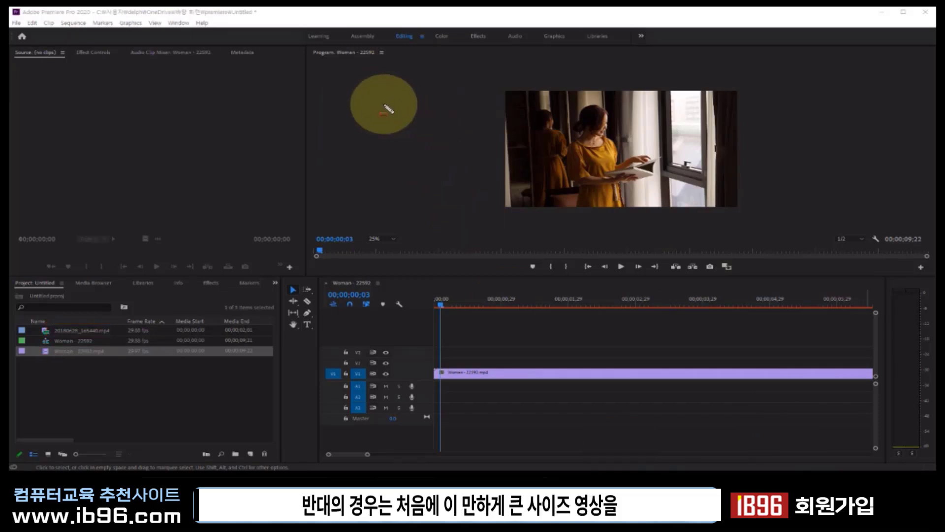
Sketch red frames and blue gap marks beside the preview, then erase all the marks
left_click_drag(345, 85, 506, 178)
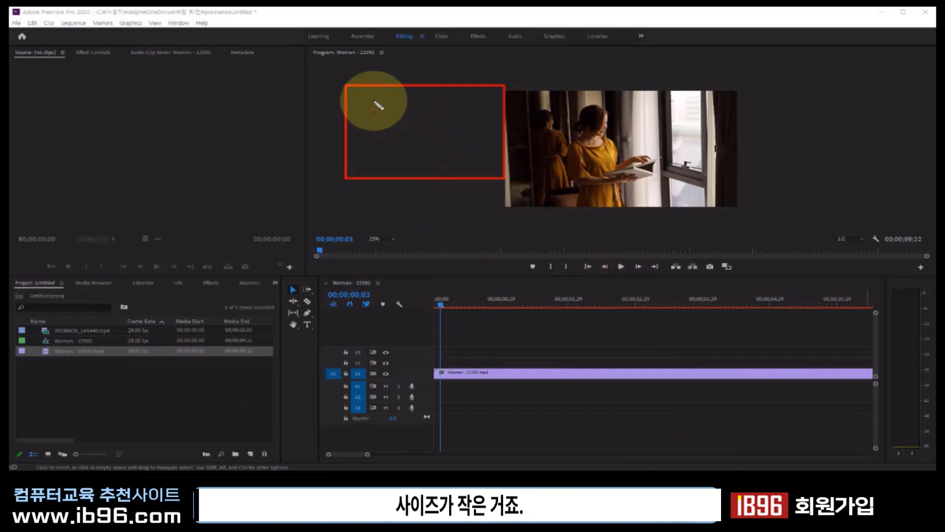
left_click_drag(374, 101, 477, 155)
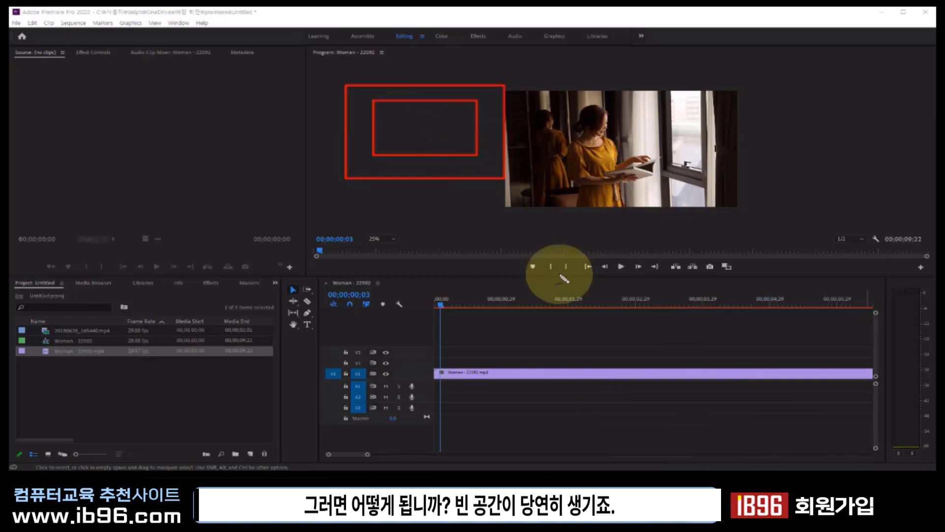
mouse_move(497, 160)
left_mouse_down()
mouse_move(433, 175)
mouse_move(351, 154)
left_mouse_up()
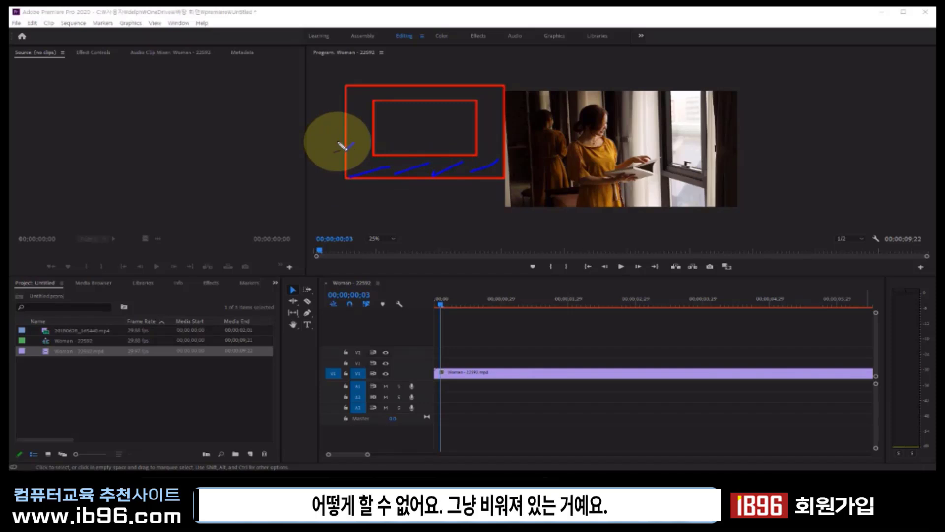
mouse_move(345, 150)
left_mouse_down()
mouse_move(367, 137)
mouse_move(360, 93)
left_mouse_up()
mouse_move(407, 97)
left_mouse_down()
mouse_move(412, 87)
mouse_move(482, 101)
left_mouse_up()
left_click_drag(481, 144, 486, 133)
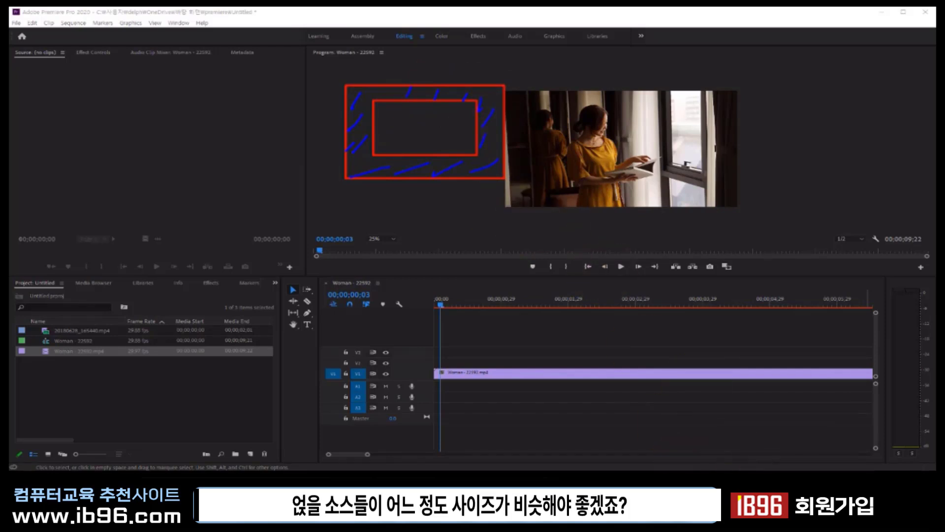
key("Escape")
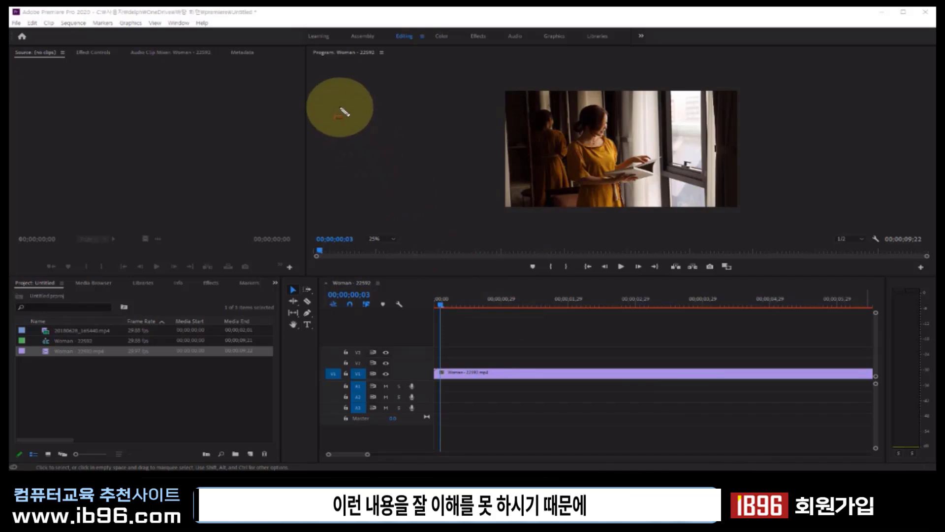
Draw red boxes and blue outlines and arrows over the Premiere Pro monitors
left_click_drag(334, 94, 496, 187)
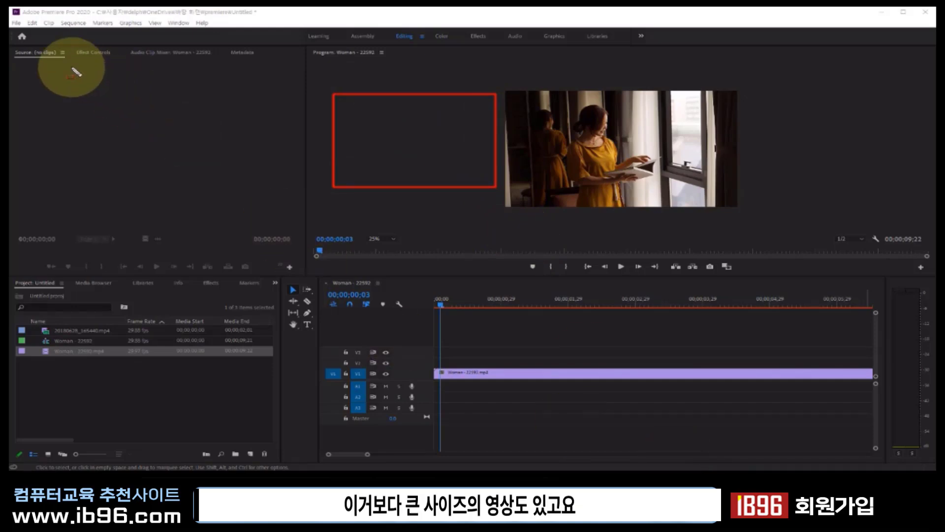
left_click(50, 61)
left_click_drag(257, 183, 264, 188)
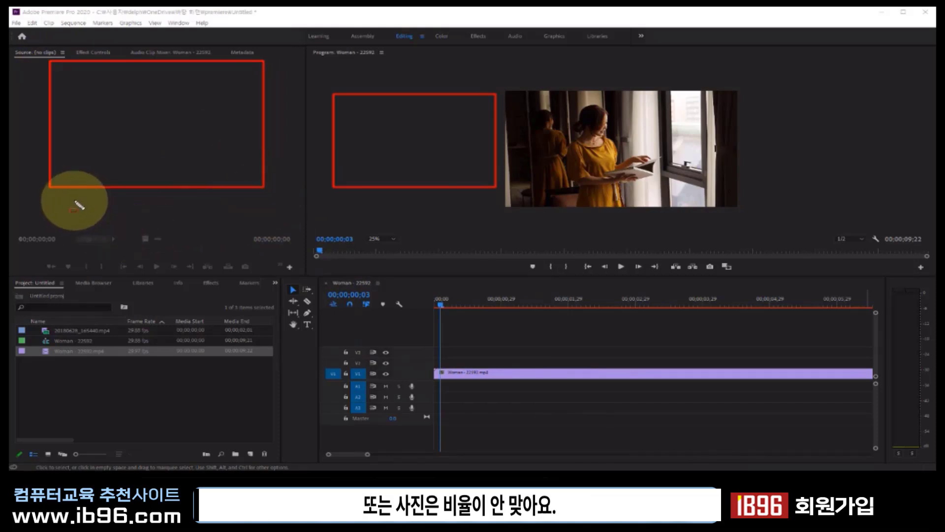
left_click_drag(74, 200, 218, 344)
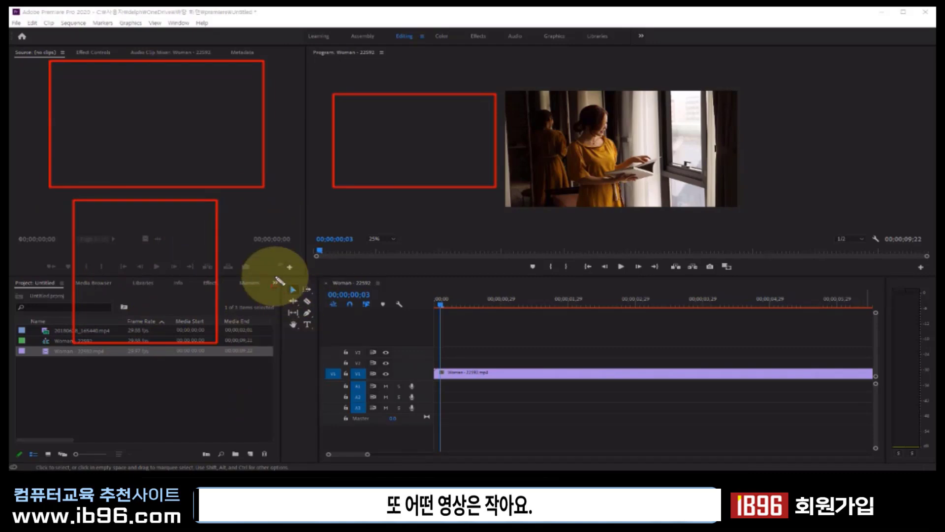
left_click_drag(599, 98, 647, 130)
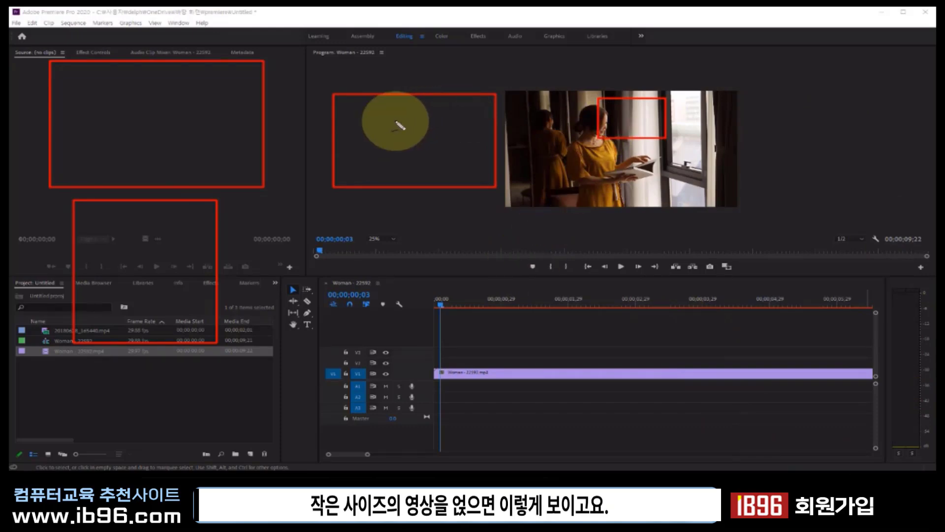
mouse_move(387, 116)
left_mouse_down()
mouse_move(436, 127)
mouse_move(377, 116)
left_mouse_up()
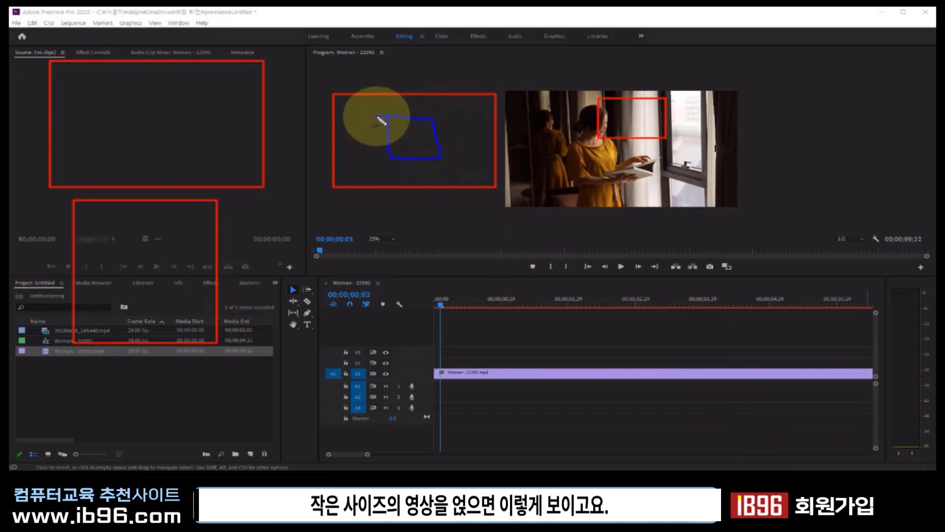
mouse_move(301, 57)
left_mouse_down()
mouse_move(326, 210)
mouse_move(315, 59)
left_mouse_up()
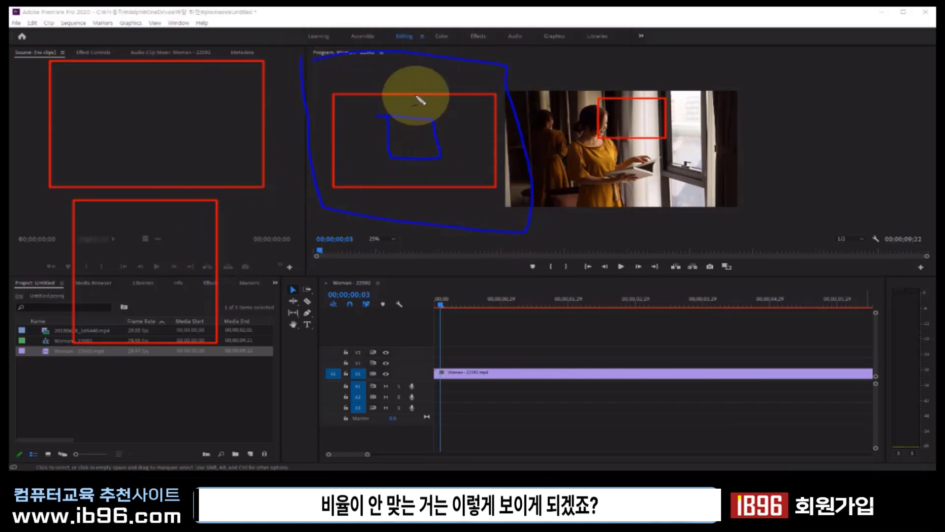
mouse_move(375, 96)
left_mouse_down()
mouse_move(386, 186)
mouse_move(461, 186)
mouse_move(432, 99)
mouse_move(389, 101)
left_mouse_up()
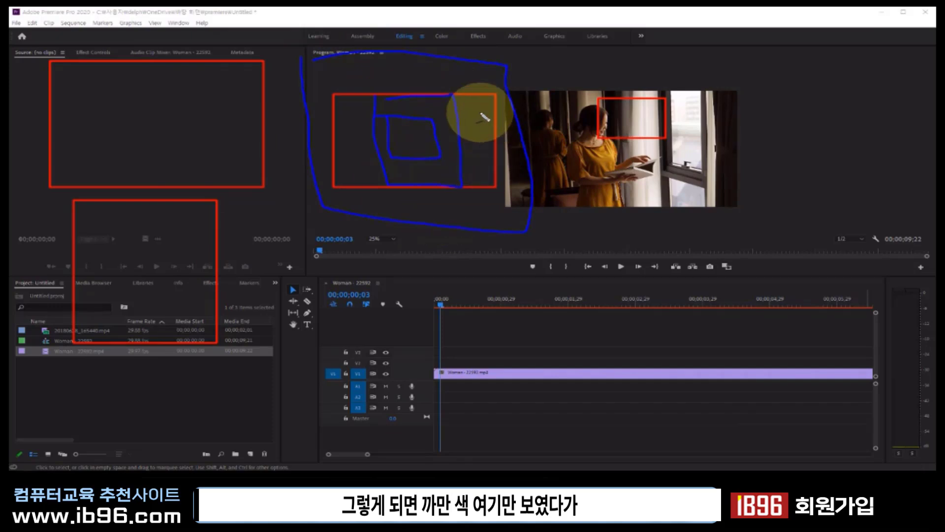
left_click_drag(485, 113, 476, 129)
left_click_drag(354, 144, 349, 150)
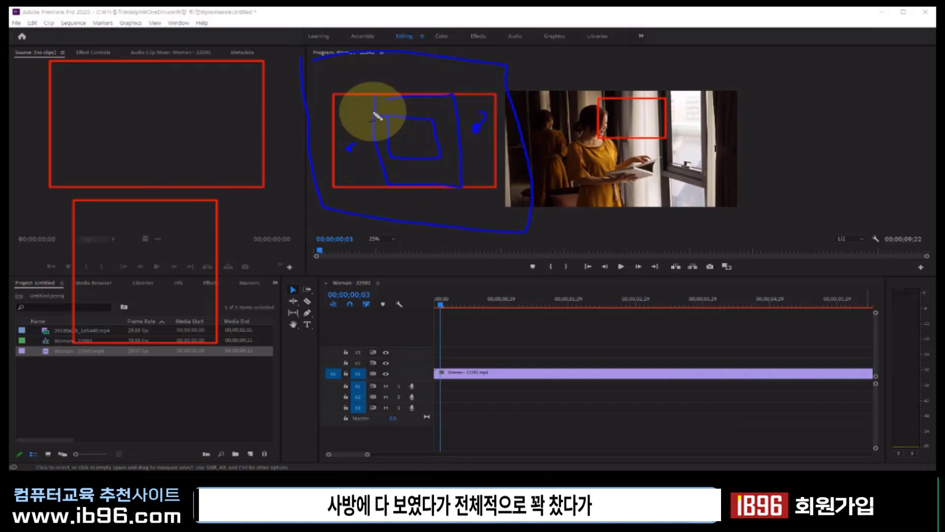
mouse_move(375, 116)
left_mouse_down()
mouse_move(437, 110)
mouse_move(454, 169)
mouse_move(369, 152)
mouse_move(377, 106)
left_mouse_up()
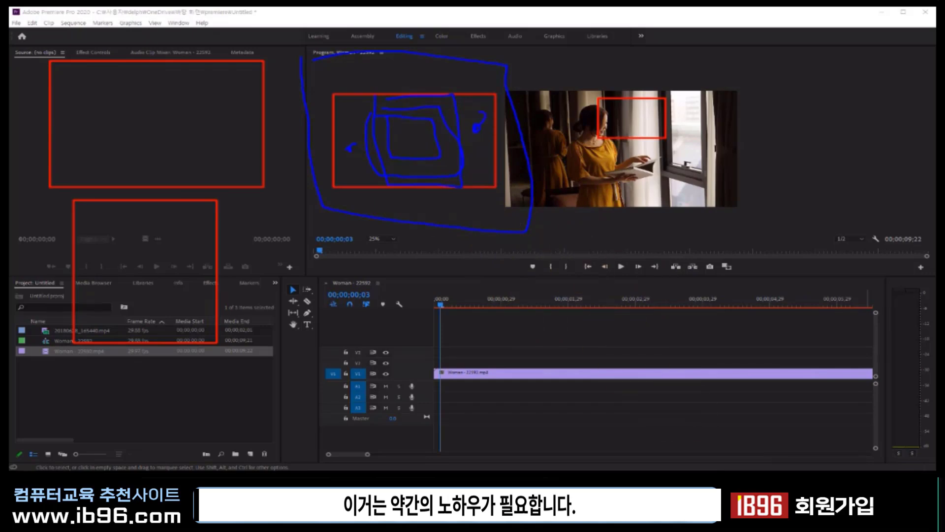
Clear the marks, switch to a whiteboard, and draw four red frames with a blue arrow
key("Escape")
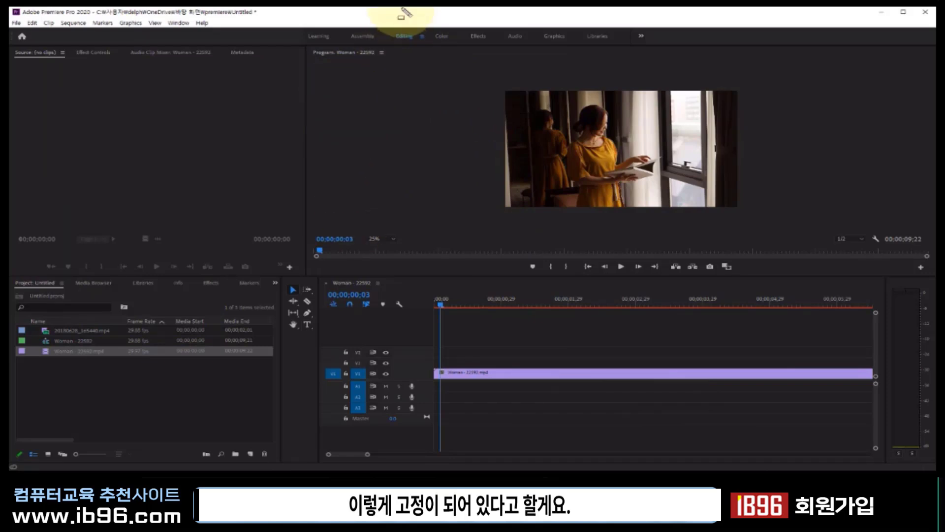
key("w")
left_click_drag(159, 87, 304, 178)
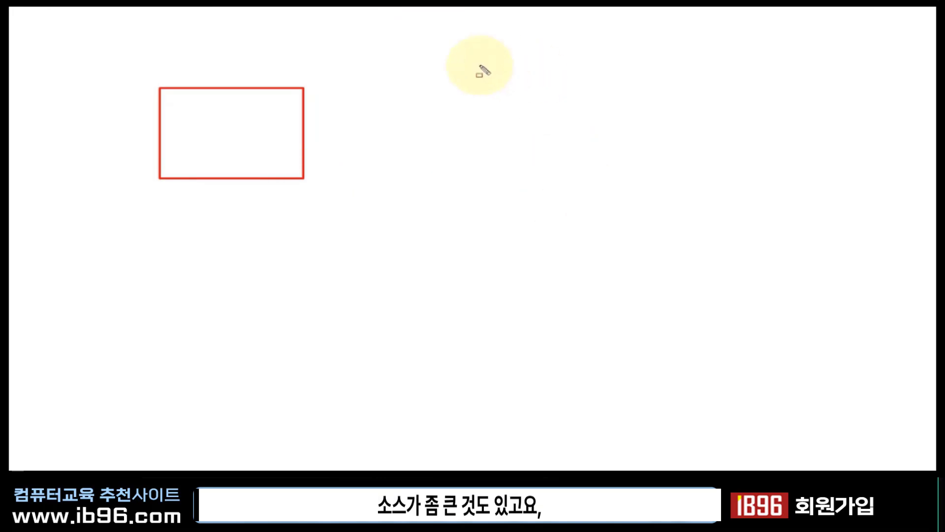
left_click_drag(466, 61, 673, 190)
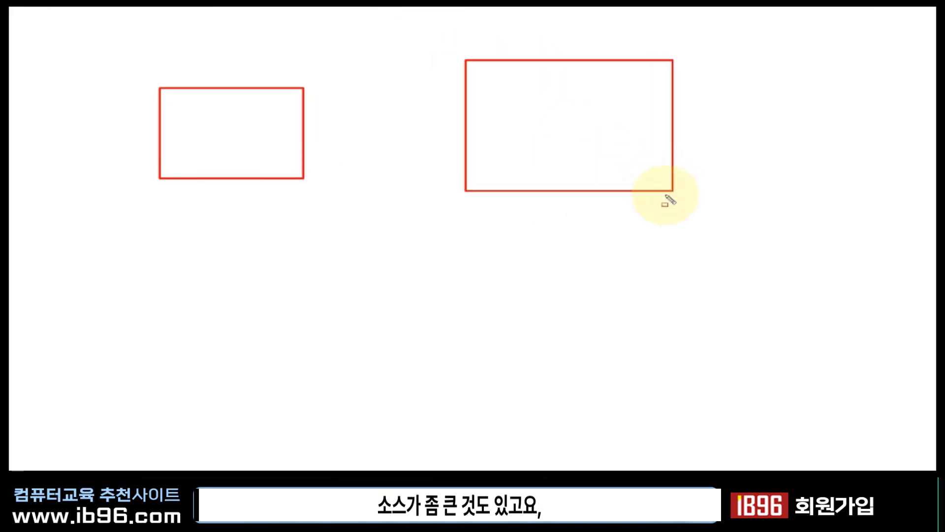
left_click_drag(484, 230, 620, 356)
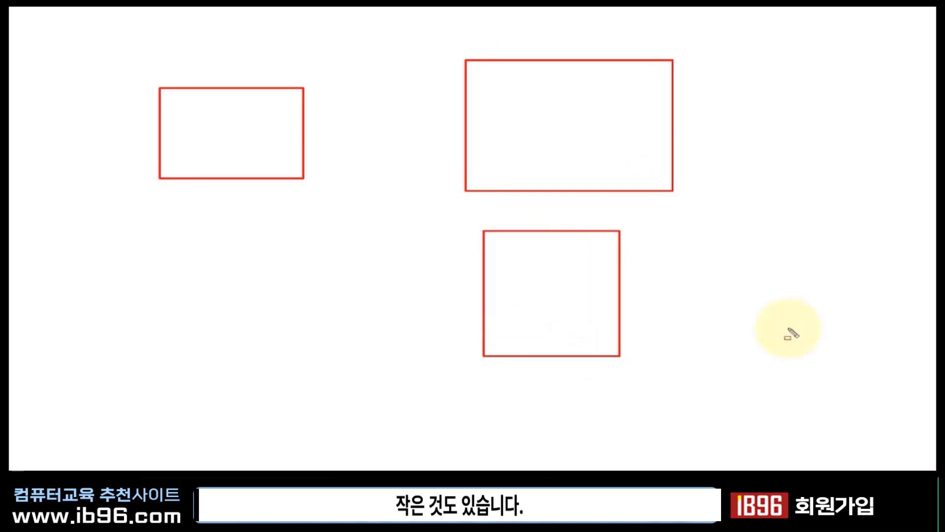
left_click_drag(521, 397, 620, 440)
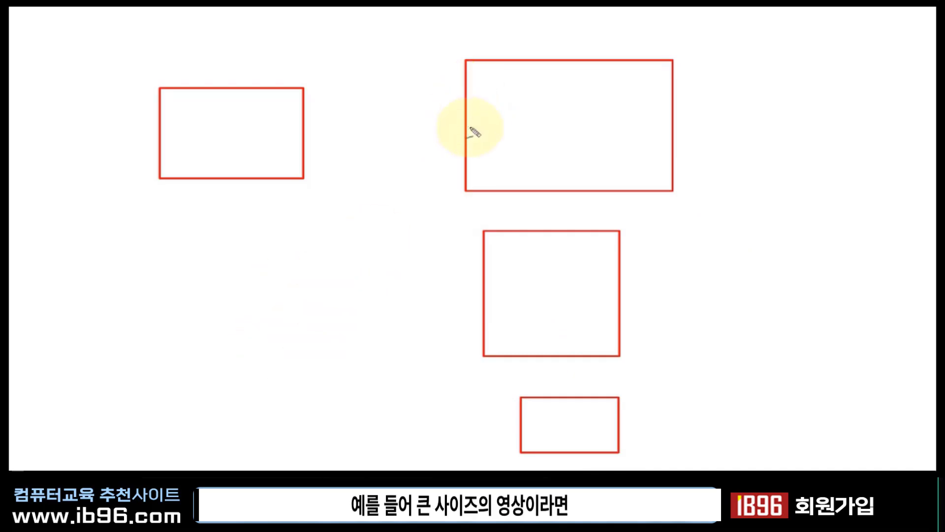
mouse_move(468, 63)
left_mouse_down()
mouse_move(311, 74)
mouse_move(305, 87)
left_mouse_up()
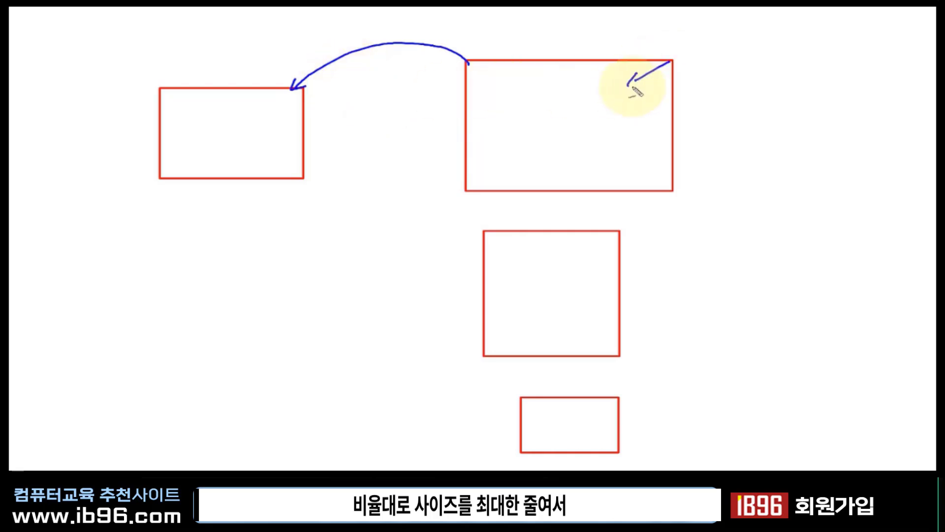
Add inward blue arrows in the large frame and scribble an oval with lines in the upper-left frame
left_click_drag(631, 84, 642, 87)
left_click_drag(476, 186, 514, 159)
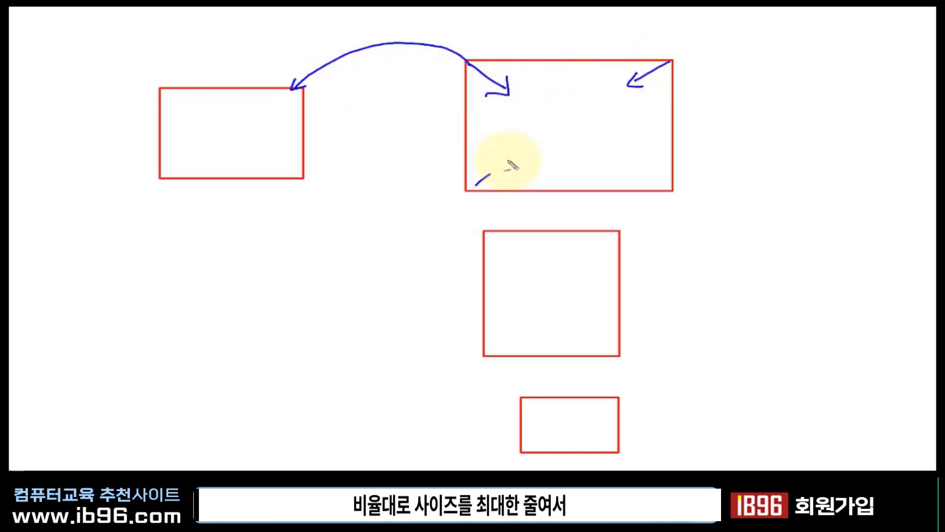
mouse_move(665, 194)
left_mouse_down()
mouse_move(638, 171)
mouse_move(647, 195)
left_mouse_up()
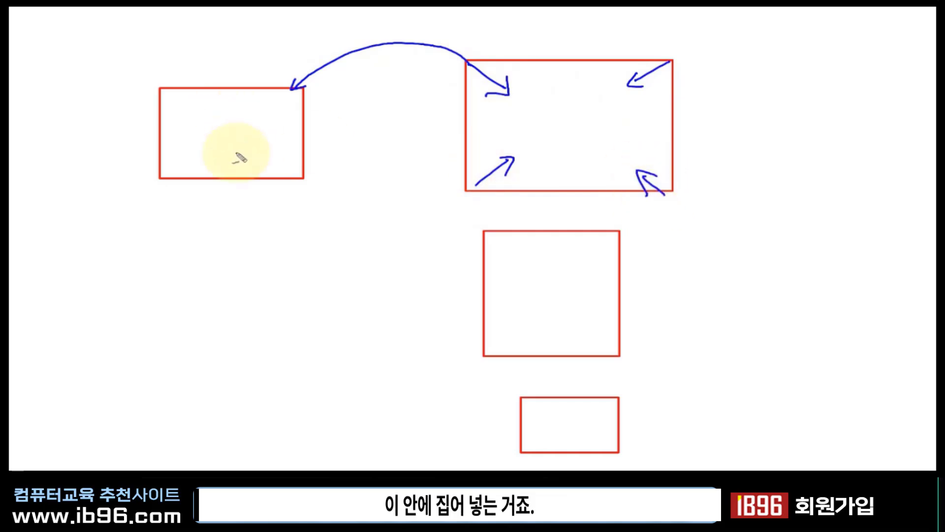
mouse_move(212, 178)
left_mouse_down()
mouse_move(169, 105)
mouse_move(287, 119)
left_mouse_up()
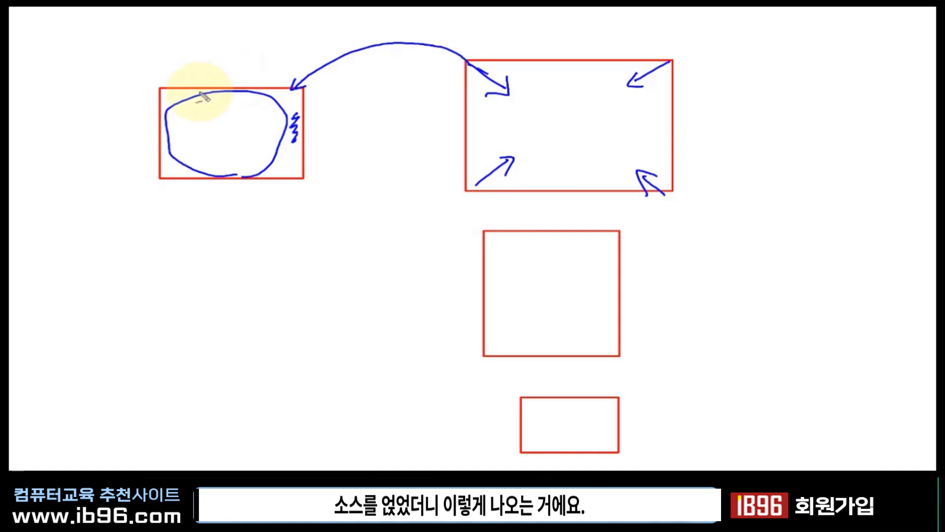
left_click_drag(182, 89, 183, 172)
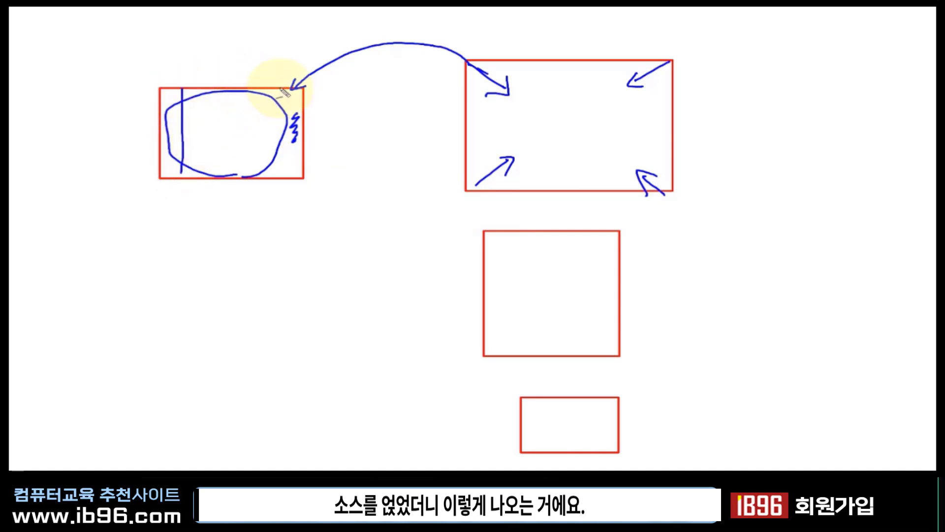
left_click_drag(279, 89, 279, 173)
left_click_drag(200, 136, 264, 156)
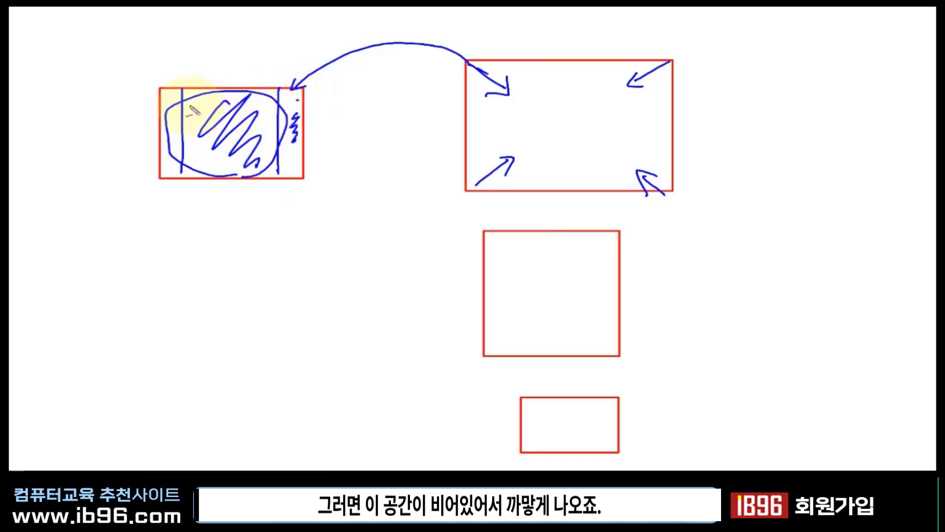
left_click(169, 96)
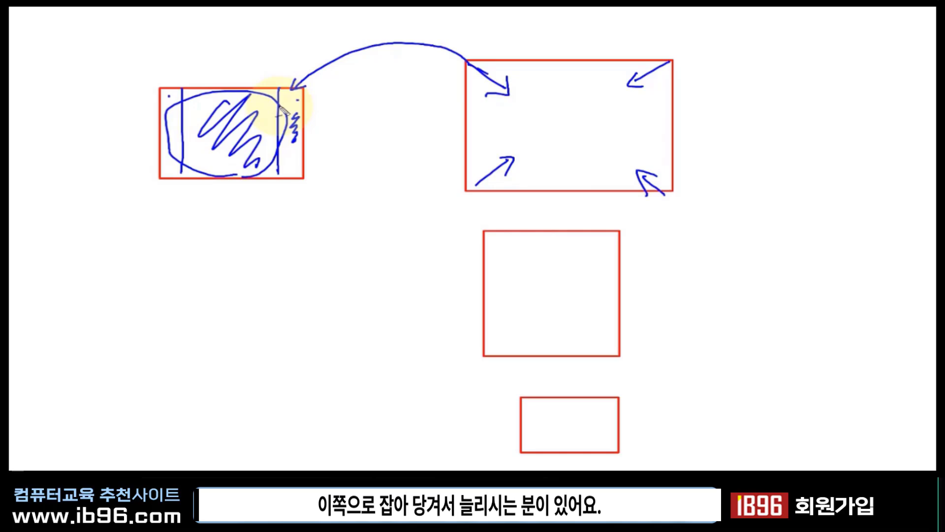
left_click_drag(281, 106, 301, 105)
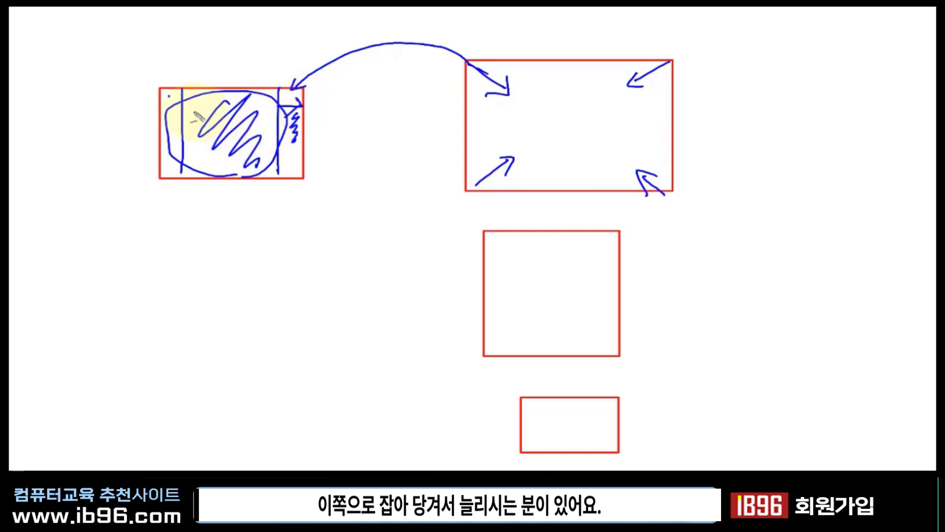
left_click_drag(181, 116, 163, 116)
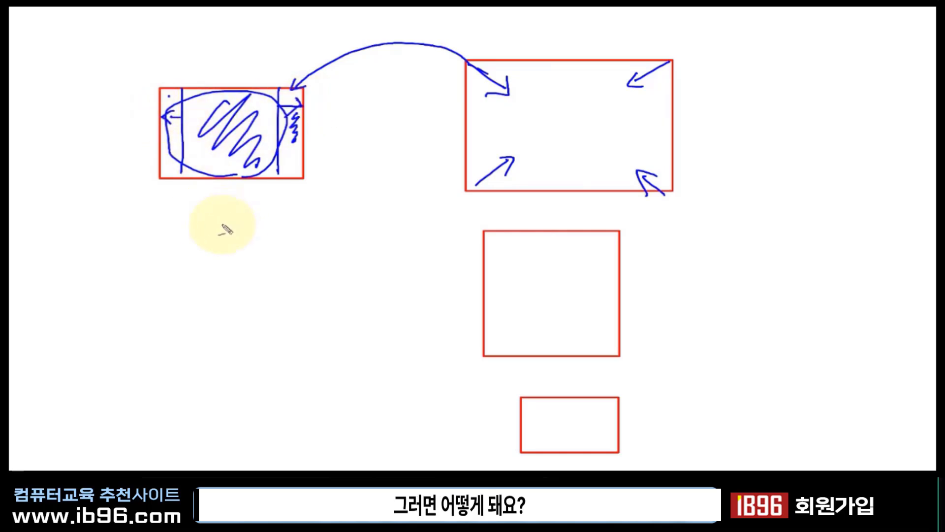
Sketch a small square with a stretched figure below the left frame, then cross it out
mouse_move(206, 219)
left_mouse_down()
mouse_move(210, 274)
mouse_move(255, 223)
mouse_move(211, 266)
left_mouse_up()
left_click_drag(256, 235, 307, 242)
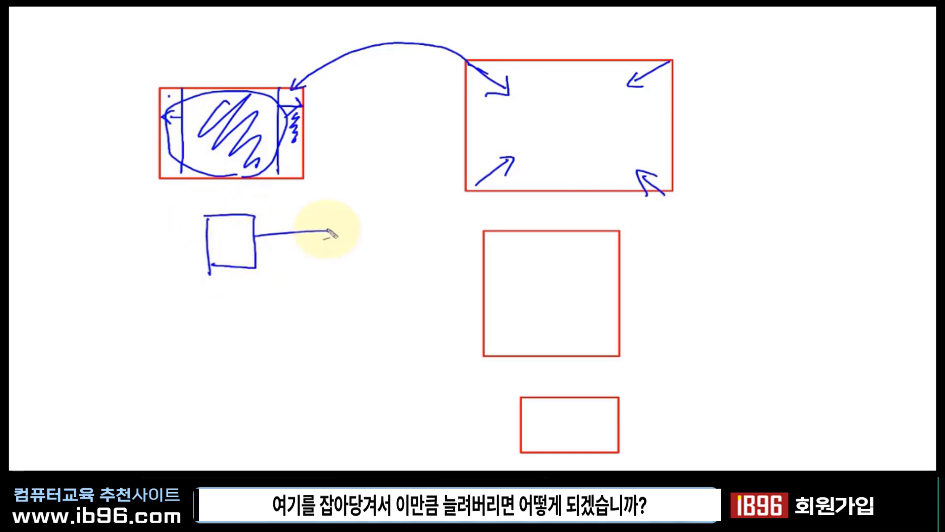
mouse_move(256, 218)
left_mouse_down()
mouse_move(327, 221)
mouse_move(274, 266)
left_mouse_up()
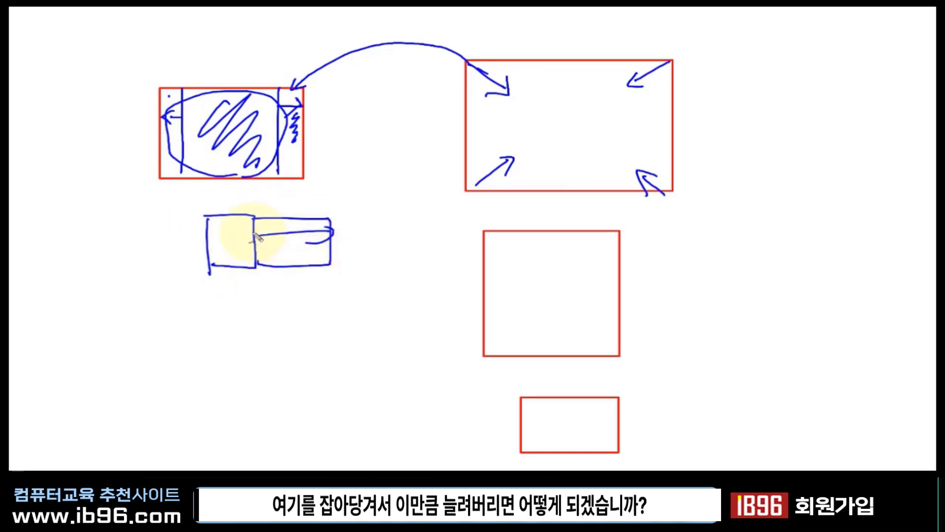
mouse_move(236, 233)
left_mouse_down()
mouse_move(229, 242)
mouse_move(245, 268)
left_mouse_up()
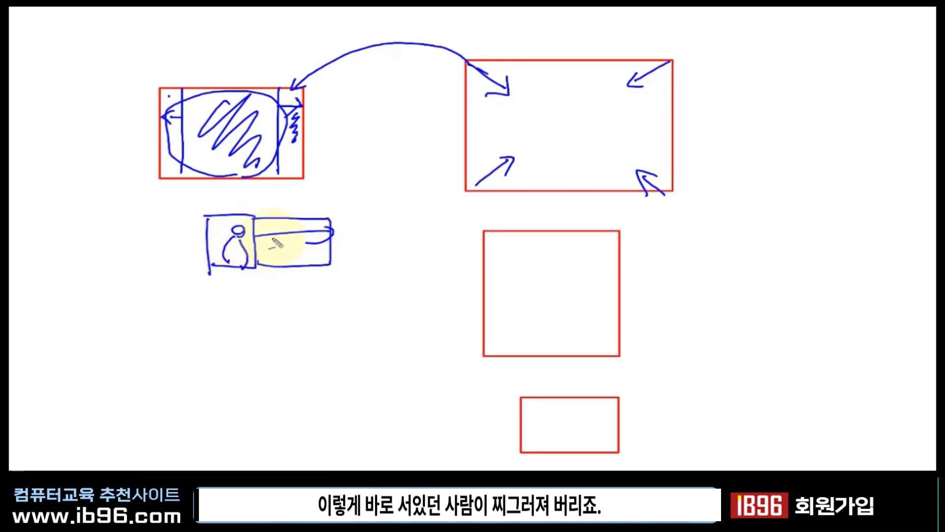
left_click_drag(269, 227, 261, 235)
mouse_move(219, 266)
left_mouse_down()
mouse_move(228, 244)
mouse_move(311, 279)
left_mouse_up()
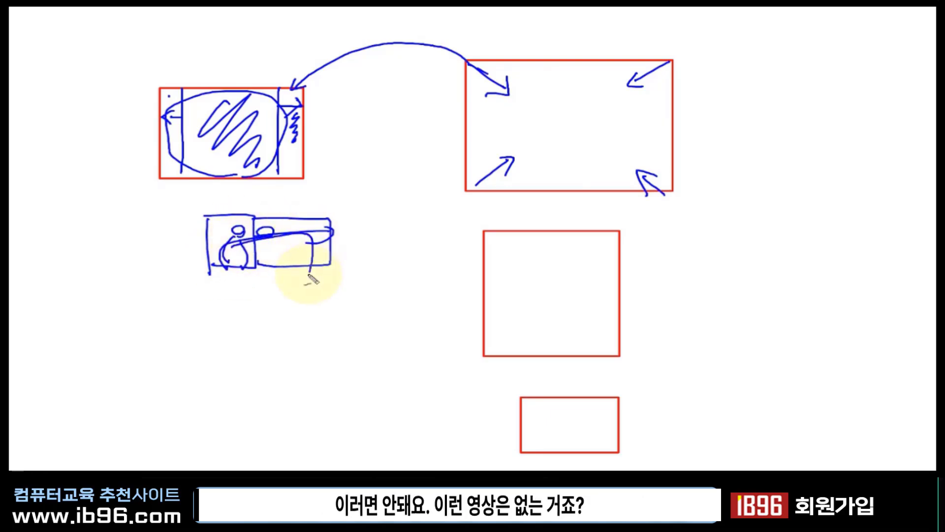
left_click_drag(310, 209, 253, 267)
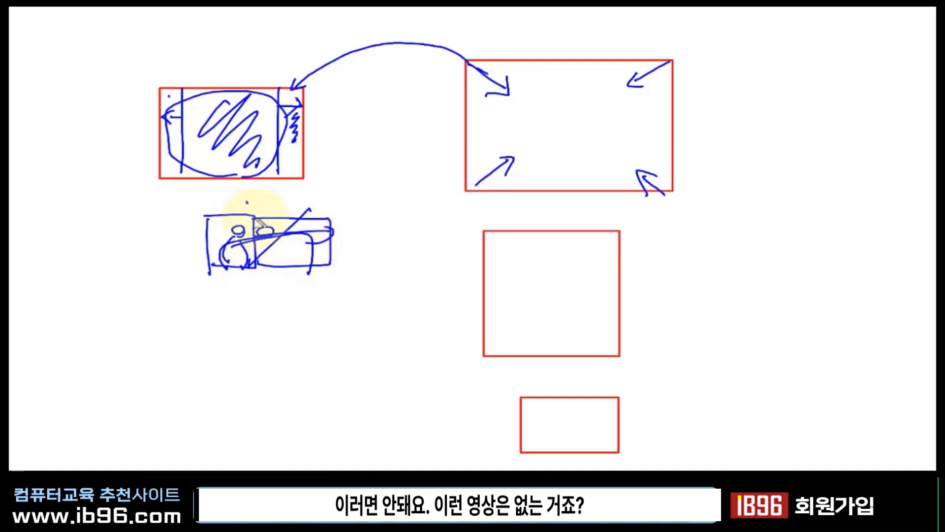
left_click_drag(246, 201, 335, 304)
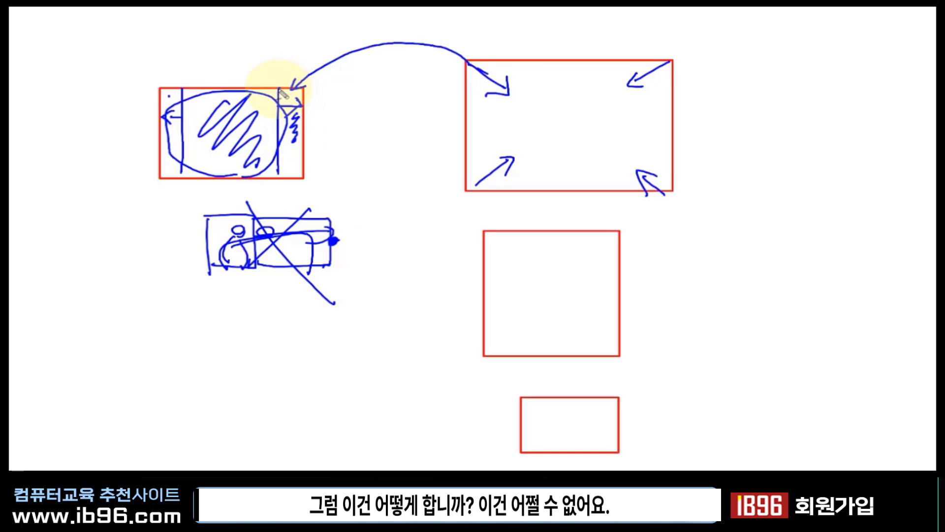
Extend a tall blue outline around the left box, hatch above and below it, and circle the lower sketch
left_click_drag(281, 89, 310, 63)
mouse_move(164, 55)
left_mouse_down()
mouse_move(164, 79)
mouse_move(294, 181)
mouse_move(281, 58)
left_mouse_up()
left_click_drag(175, 200, 254, 186)
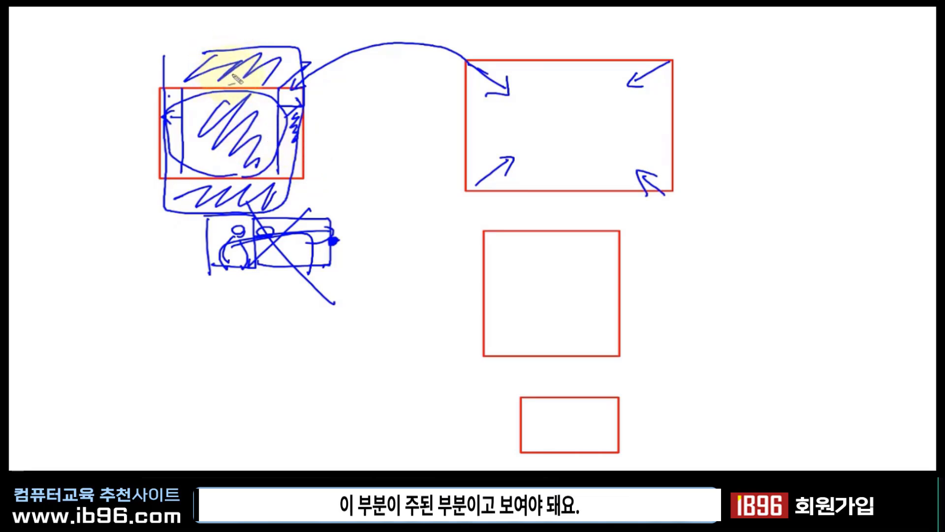
mouse_move(232, 79)
left_mouse_down()
mouse_move(254, 78)
mouse_move(164, 94)
mouse_move(158, 109)
mouse_move(156, 268)
mouse_move(268, 271)
mouse_move(296, 212)
mouse_move(300, 88)
left_mouse_up()
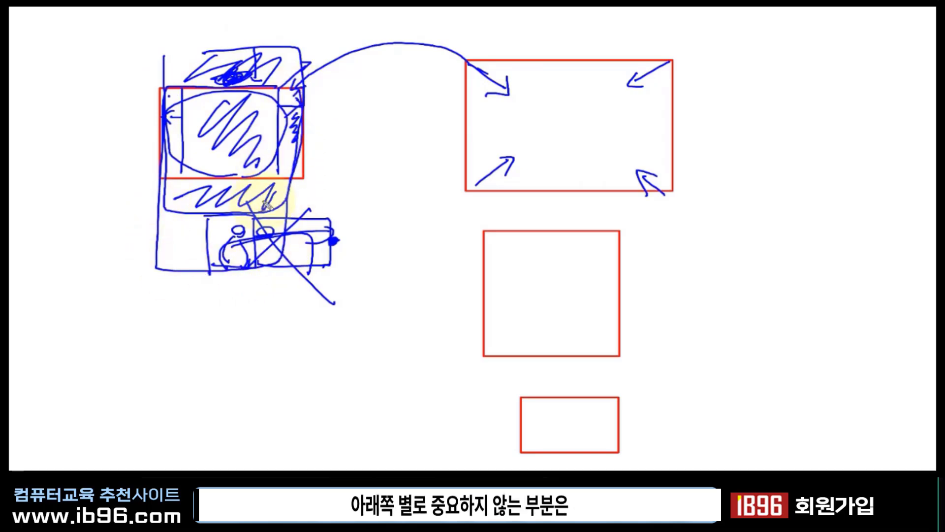
mouse_move(190, 204)
left_mouse_down()
mouse_move(270, 270)
mouse_move(264, 201)
mouse_move(199, 215)
left_mouse_up()
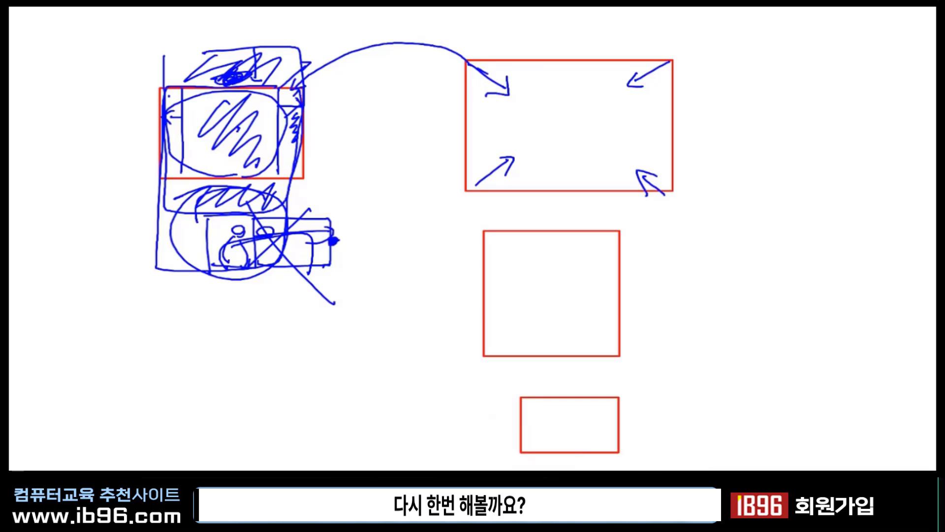
Clear the canvas and draw a large and a small red box with an arrow between them
key("e")
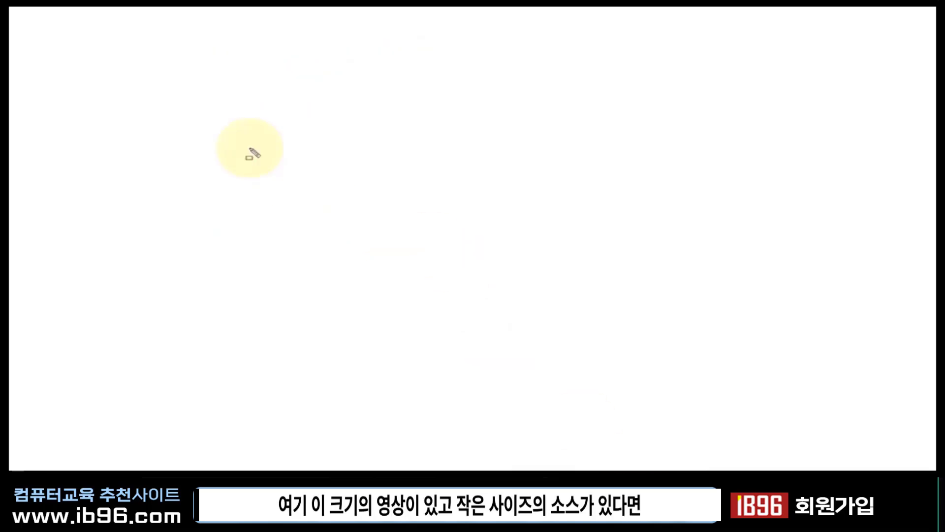
mouse_move(200, 124)
left_mouse_down()
mouse_move(370, 241)
mouse_move(409, 240)
left_mouse_up()
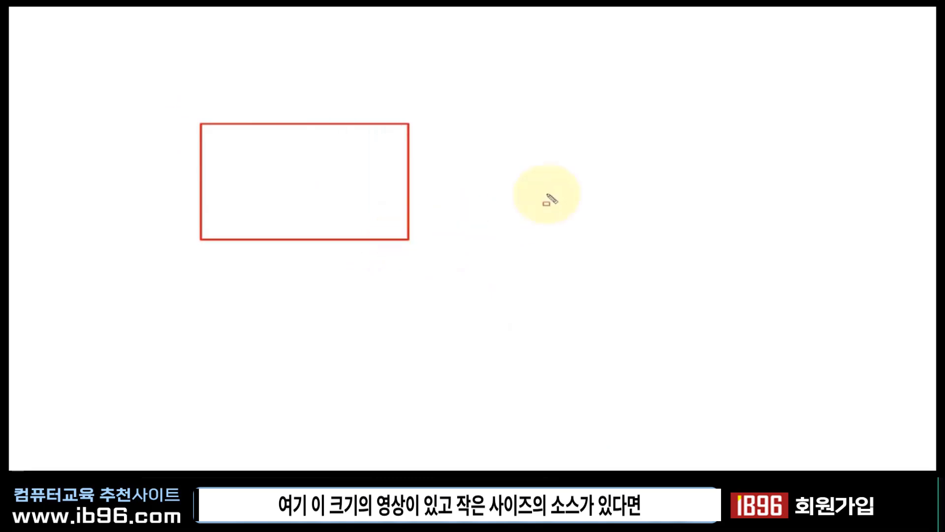
mouse_move(533, 159)
left_mouse_down()
mouse_move(587, 202)
mouse_move(642, 221)
left_mouse_up()
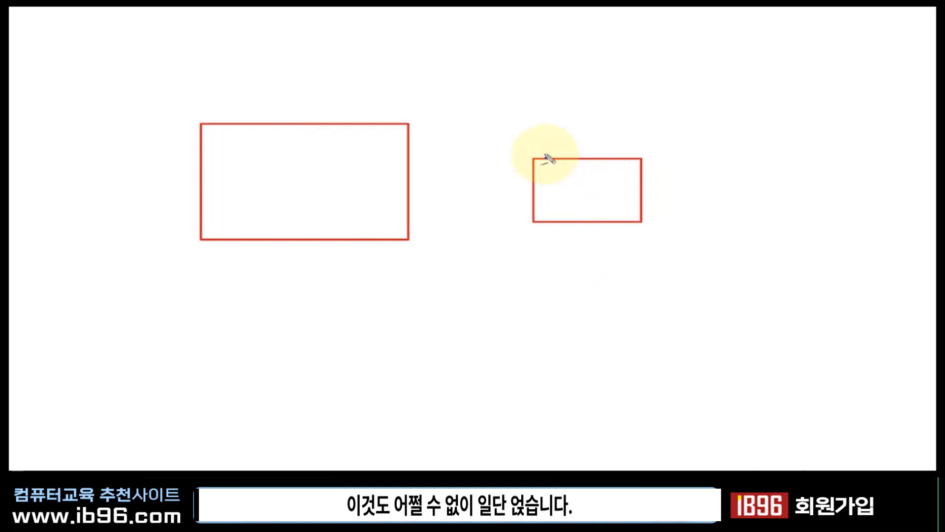
mouse_move(546, 158)
left_mouse_down()
mouse_move(390, 151)
mouse_move(400, 154)
left_mouse_up()
Draw a blue inner rectangle with ticks and outward corner arrows, plus an X below the box
left_click_drag(244, 155, 243, 202)
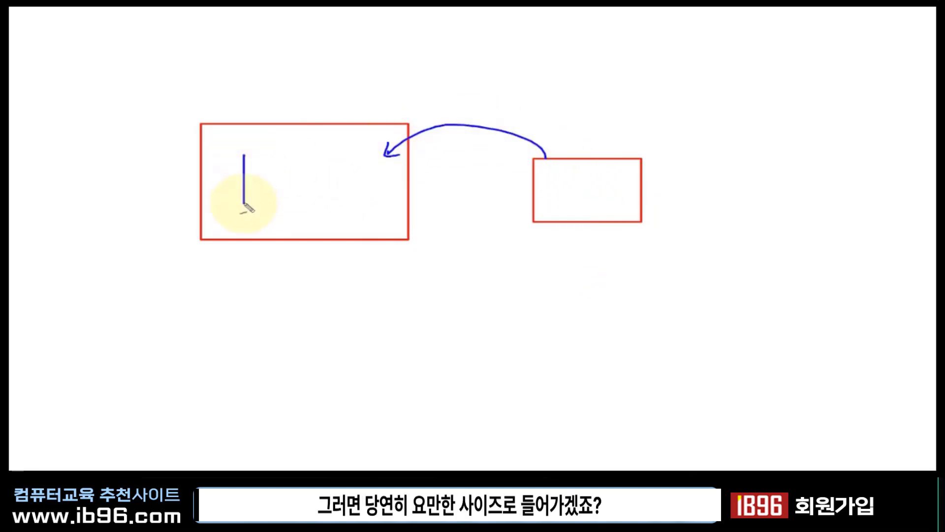
mouse_move(244, 156)
left_mouse_down()
mouse_move(348, 158)
mouse_move(317, 211)
mouse_move(252, 206)
left_mouse_up()
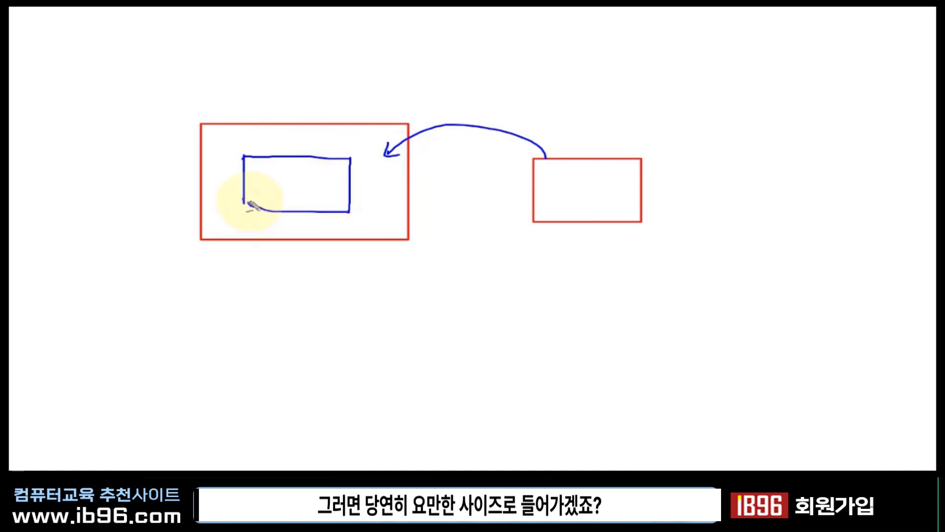
left_click_drag(218, 160, 227, 155)
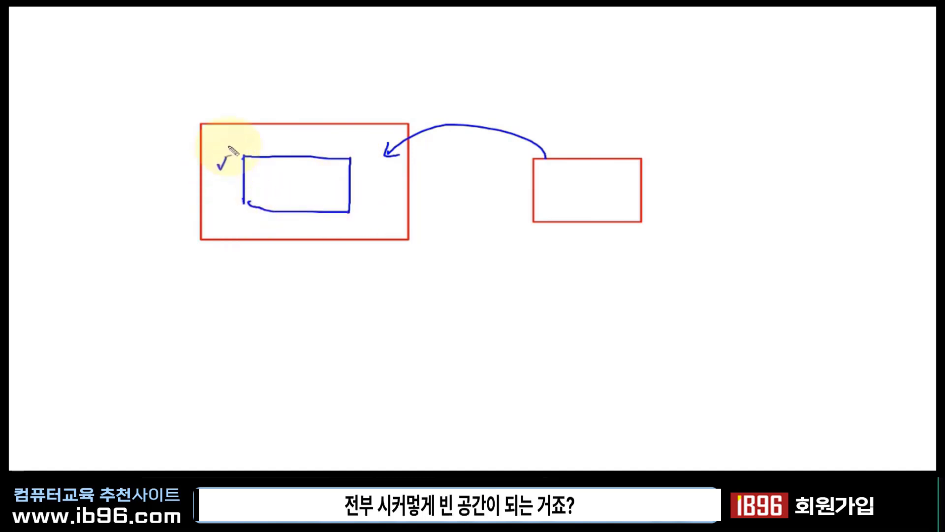
left_click_drag(297, 134, 318, 124)
left_click_drag(372, 190, 385, 185)
left_click_drag(304, 227, 318, 225)
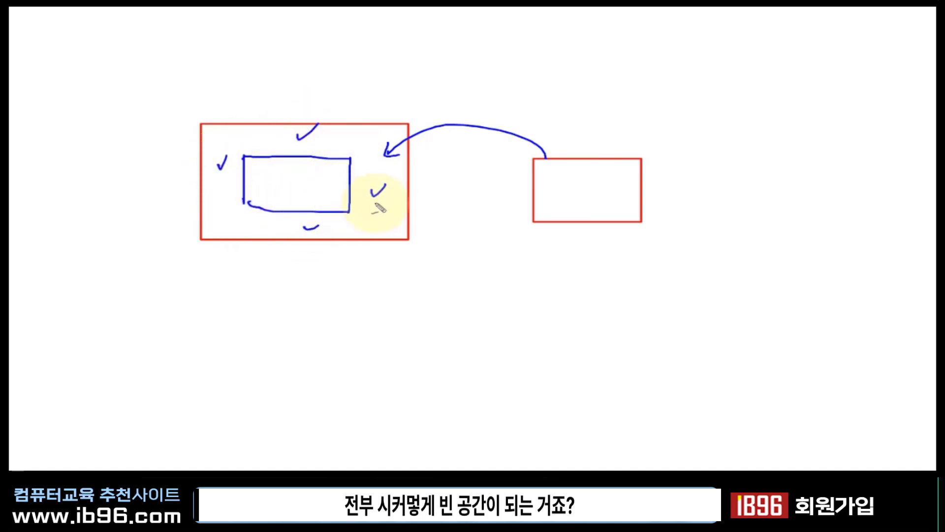
left_click_drag(350, 157, 369, 147)
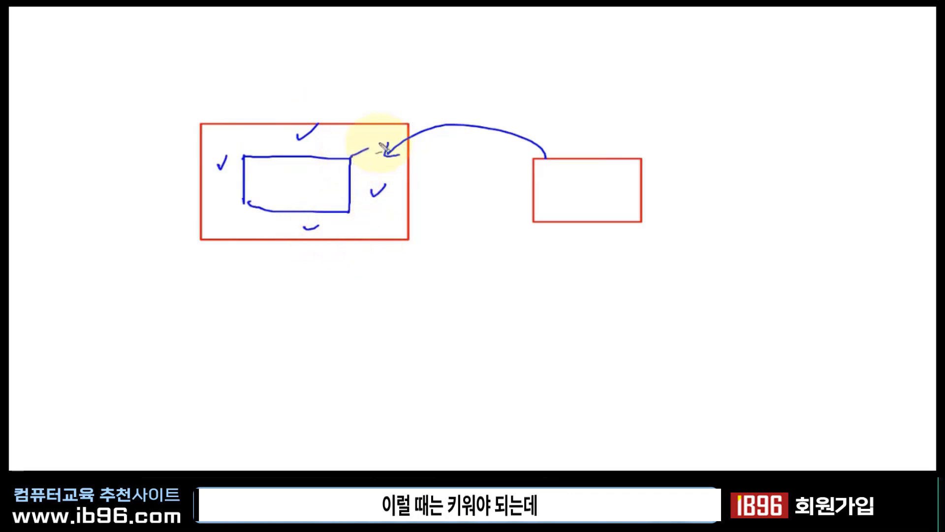
mouse_move(248, 208)
left_mouse_down()
mouse_move(220, 225)
mouse_move(235, 224)
left_mouse_up()
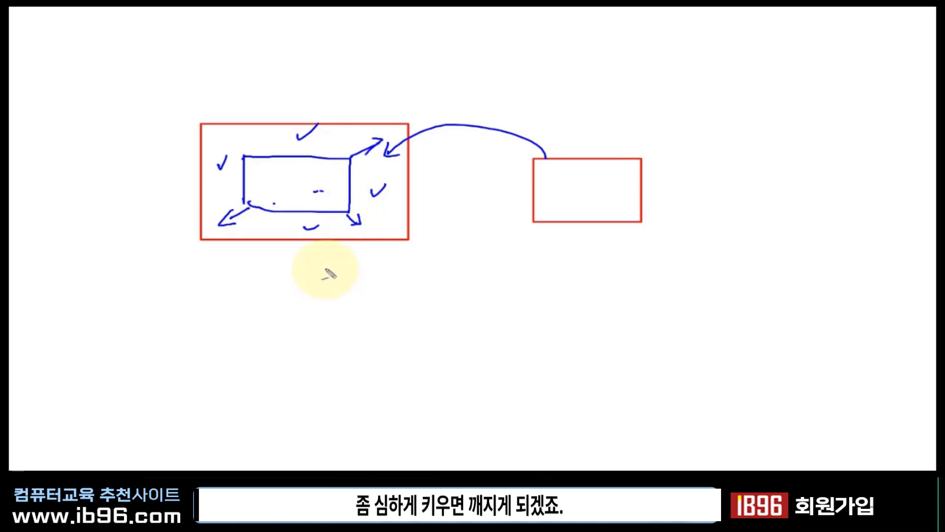
mouse_move(343, 275)
left_mouse_down()
mouse_move(330, 294)
mouse_move(345, 297)
left_mouse_up()
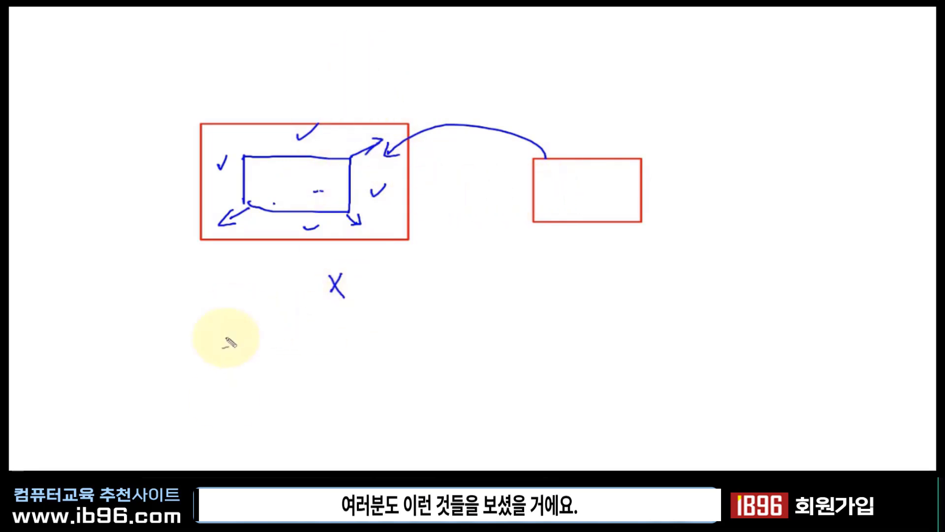
Draw a blue rectangle split into four panes and scribble content into each pane
mouse_move(226, 319)
left_mouse_down()
mouse_move(231, 436)
mouse_move(220, 427)
left_mouse_up()
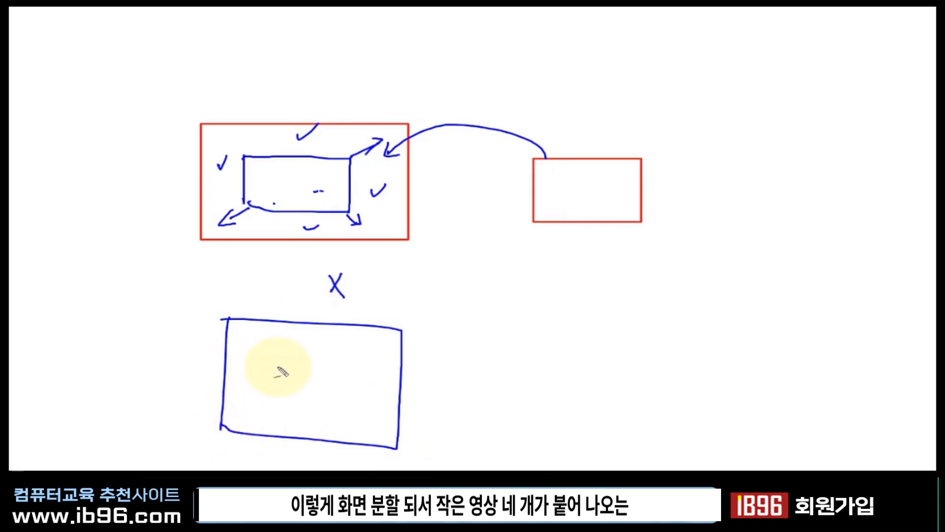
left_click_drag(307, 329, 307, 384)
left_click_drag(249, 378, 377, 393)
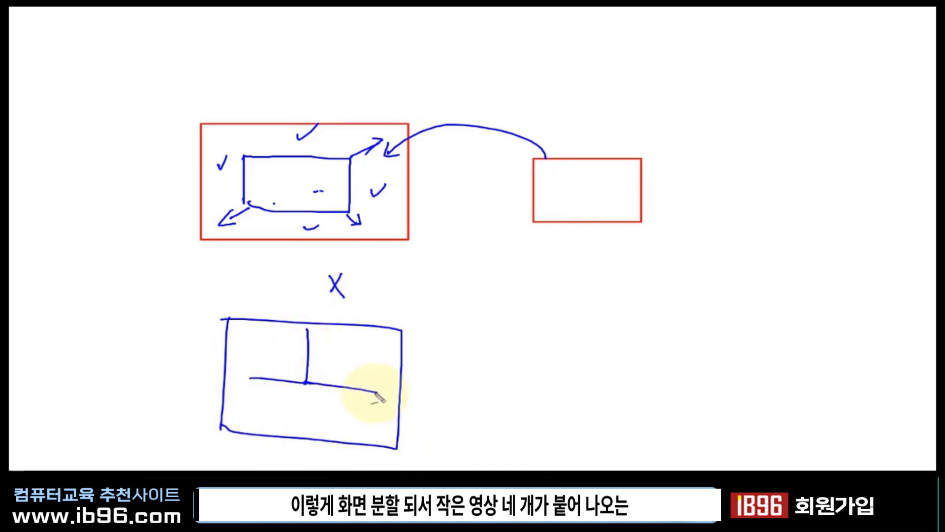
left_click_drag(309, 389, 301, 447)
mouse_move(249, 326)
left_mouse_down()
mouse_move(286, 365)
mouse_move(363, 368)
left_mouse_up()
left_click_drag(335, 424, 363, 428)
left_click_drag(272, 418, 313, 408)
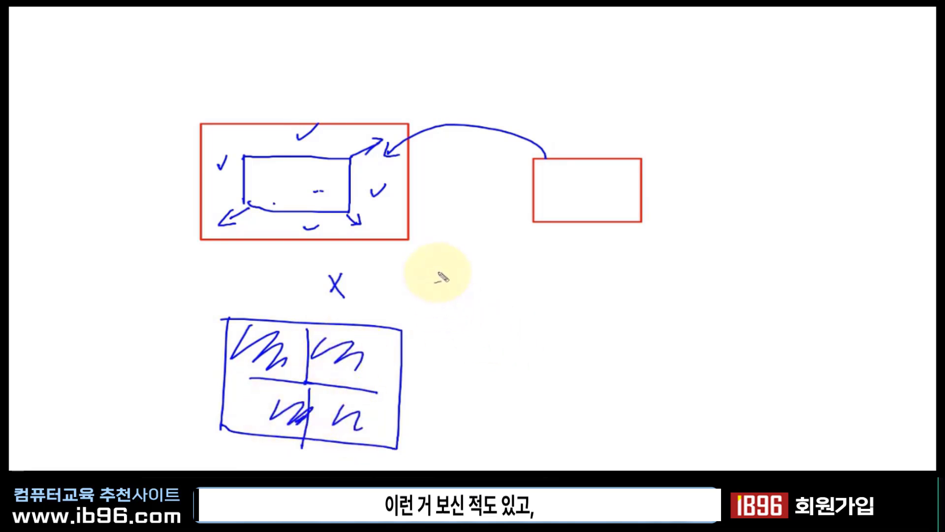
Outline a bordered frame with a circle inside to the right of the grid
left_click_drag(437, 272, 430, 403)
mouse_move(437, 272)
left_mouse_down()
mouse_move(563, 389)
mouse_move(439, 381)
left_mouse_up()
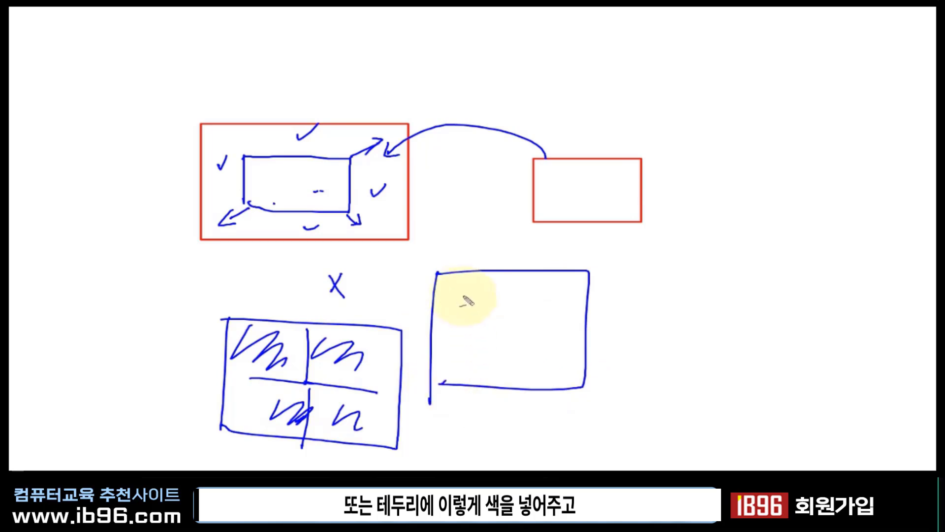
mouse_move(458, 279)
left_mouse_down()
mouse_move(527, 376)
mouse_move(482, 277)
mouse_move(446, 381)
mouse_move(515, 274)
left_mouse_up()
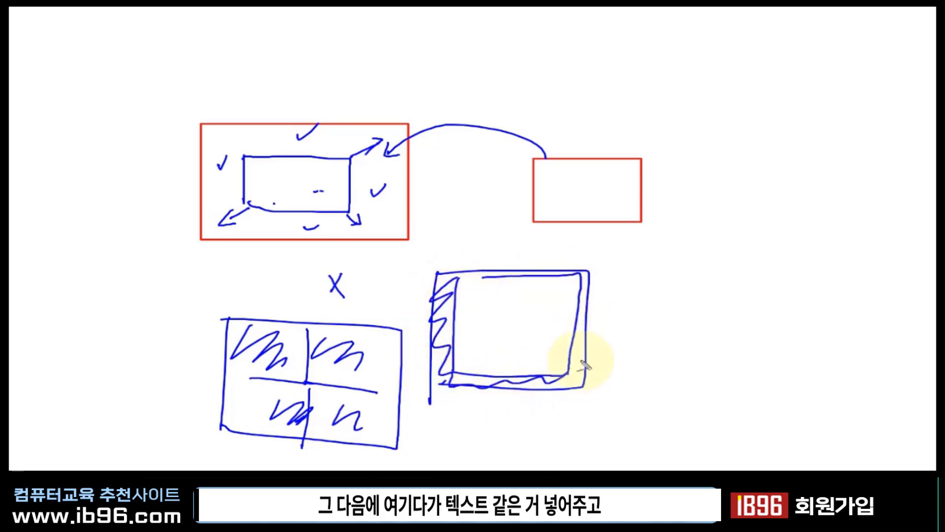
mouse_move(538, 368)
left_mouse_down()
mouse_move(502, 385)
mouse_move(556, 387)
mouse_move(495, 386)
mouse_move(544, 382)
left_mouse_up()
left_click_drag(558, 315, 536, 362)
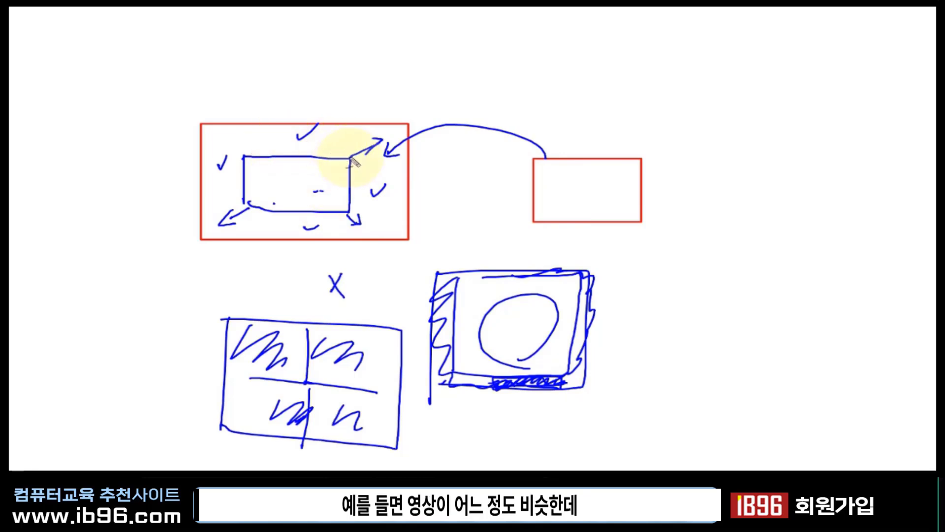
mouse_move(211, 130)
left_mouse_down()
mouse_move(217, 235)
mouse_move(388, 222)
mouse_move(389, 148)
mouse_move(338, 129)
mouse_move(403, 121)
left_mouse_up()
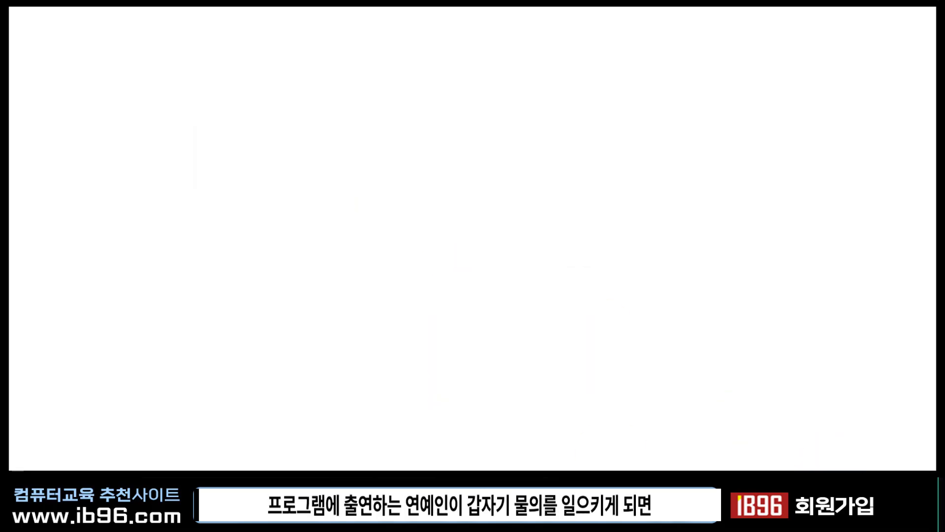
Draw a red rectangle on the blank canvas and sketch four small people in the lower box
left_click_drag(319, 105, 623, 260)
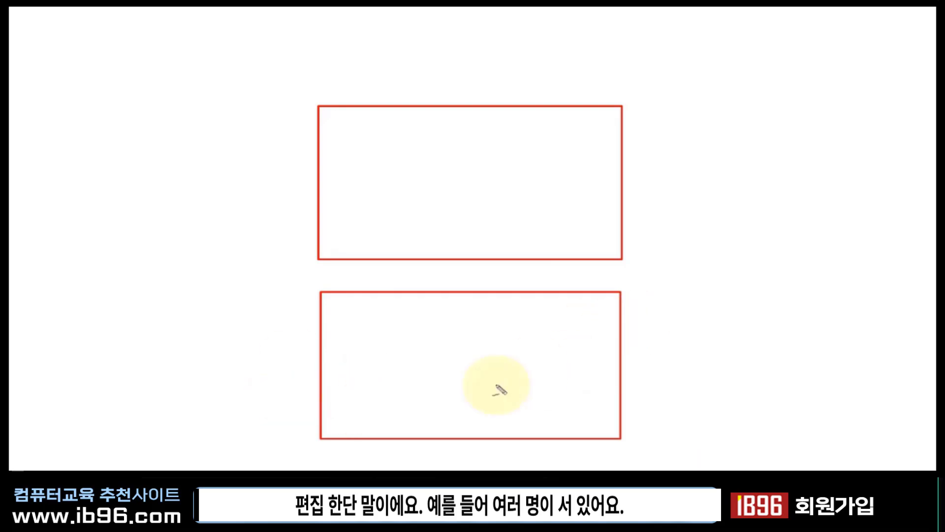
mouse_move(467, 378)
left_mouse_down()
mouse_move(445, 413)
mouse_move(464, 421)
left_mouse_up()
left_click_drag(518, 355, 512, 377)
mouse_move(507, 382)
left_mouse_down()
mouse_move(514, 379)
mouse_move(504, 405)
left_mouse_up()
left_click_drag(520, 379, 531, 418)
mouse_move(394, 400)
left_mouse_down()
mouse_move(380, 424)
mouse_move(414, 433)
left_mouse_up()
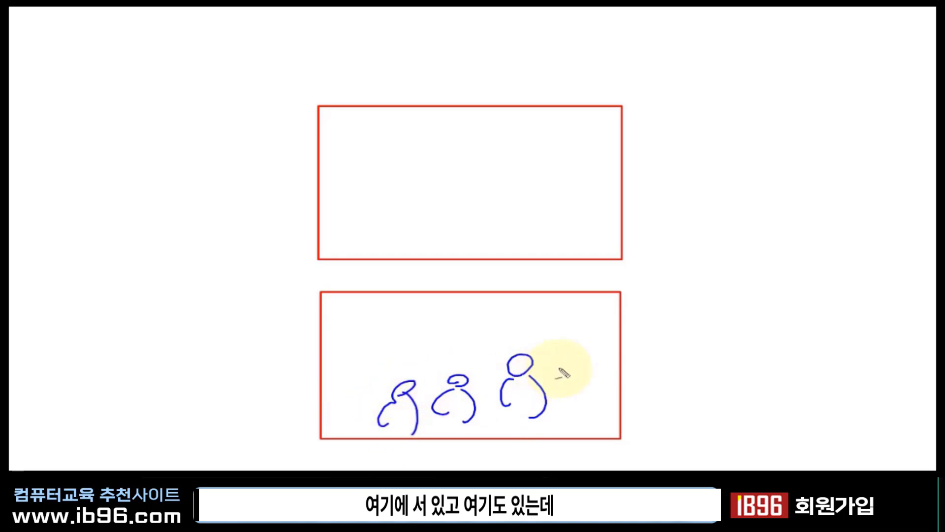
mouse_move(559, 378)
left_mouse_down()
mouse_move(578, 361)
mouse_move(531, 417)
left_mouse_up()
mouse_move(593, 368)
left_mouse_down()
mouse_move(586, 419)
mouse_move(581, 365)
left_mouse_up()
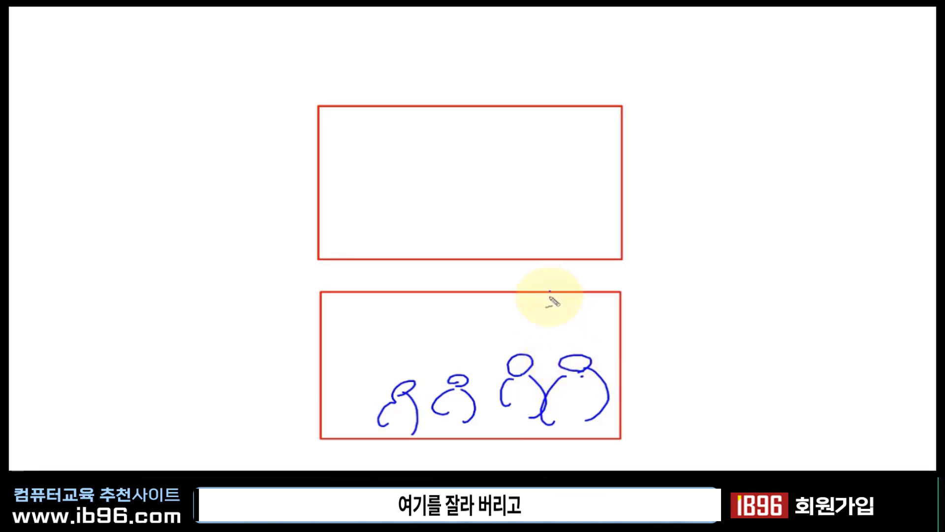
Mark crop lines and a diagonal arrow on the lower box and label the proportions 16 by 9
mouse_move(550, 291)
left_mouse_down()
mouse_move(550, 341)
mouse_move(591, 324)
left_mouse_up()
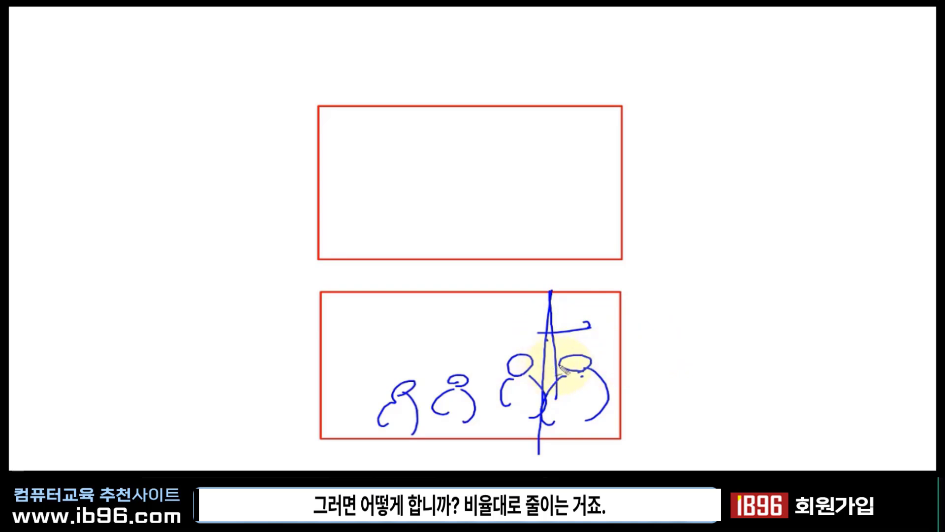
left_click_drag(321, 291, 364, 317)
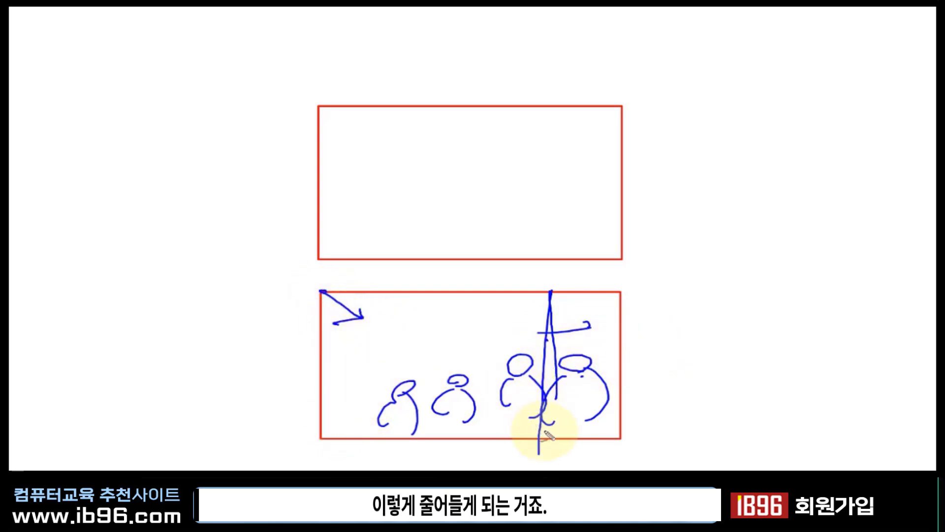
mouse_move(537, 428)
left_mouse_down()
mouse_move(426, 337)
mouse_move(368, 324)
mouse_move(359, 361)
mouse_move(366, 447)
left_mouse_up()
left_click_drag(328, 304, 367, 335)
left_click_drag(343, 332, 369, 330)
left_click_drag(603, 297, 544, 340)
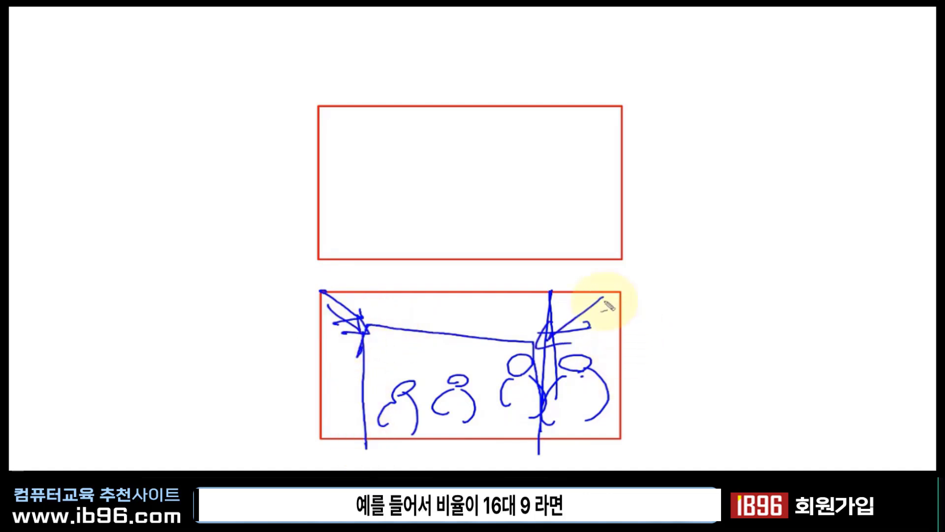
left_click_drag(587, 283, 585, 278)
left_click(586, 273)
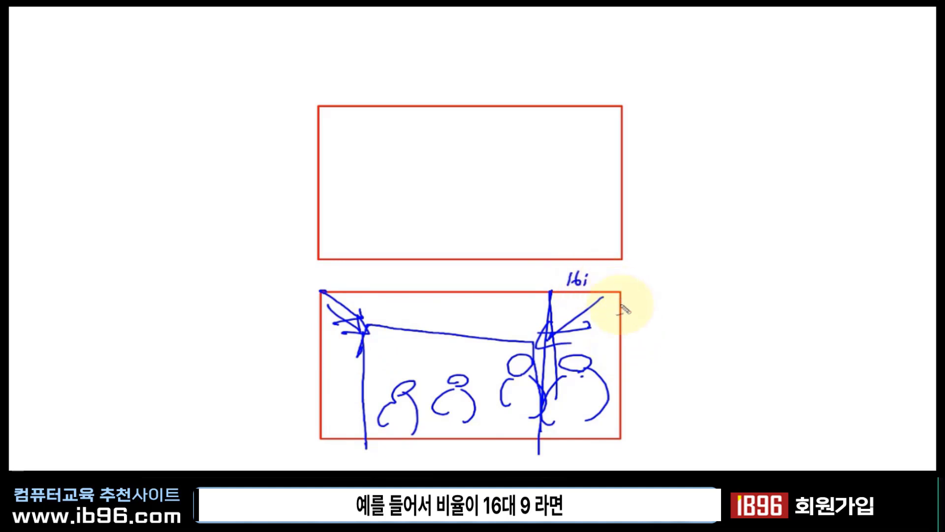
left_click_drag(641, 338, 635, 332)
left_click(513, 335)
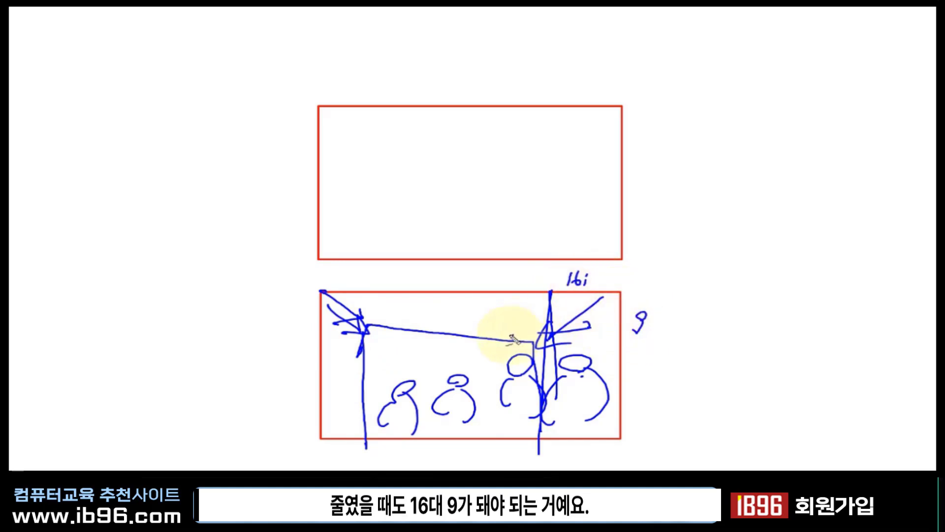
left_click_drag(479, 319, 480, 332)
left_click_drag(488, 318, 485, 329)
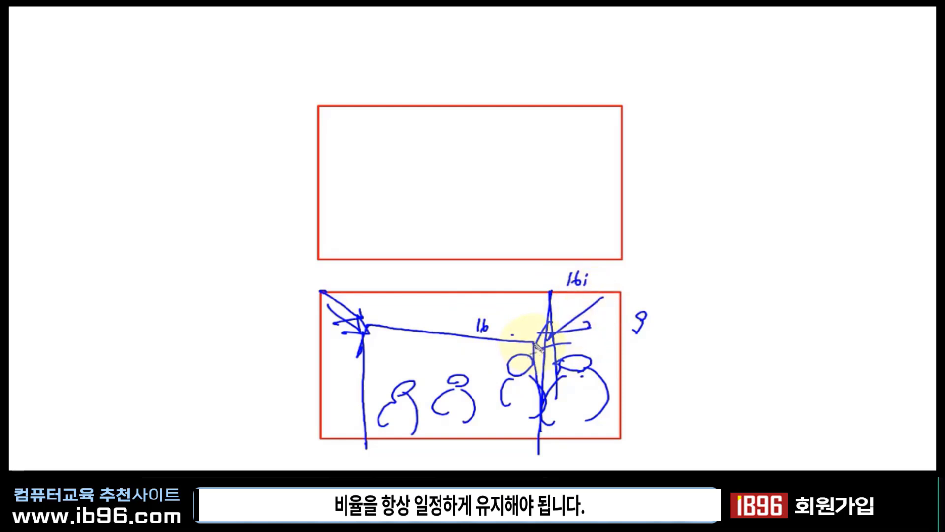
Outline the cropped frame's edges inside the lower box and arrow it upward
left_click_drag(588, 365, 577, 419)
mouse_move(559, 348)
left_mouse_down()
mouse_move(602, 301)
mouse_move(549, 355)
mouse_move(535, 436)
left_mouse_up()
left_click_drag(534, 342, 443, 340)
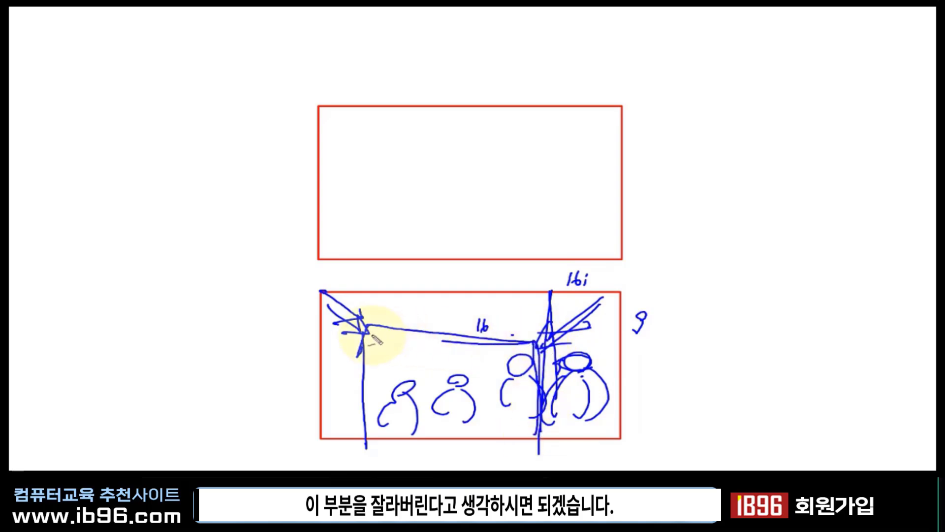
left_click_drag(371, 340, 487, 339)
left_click_drag(367, 340, 366, 445)
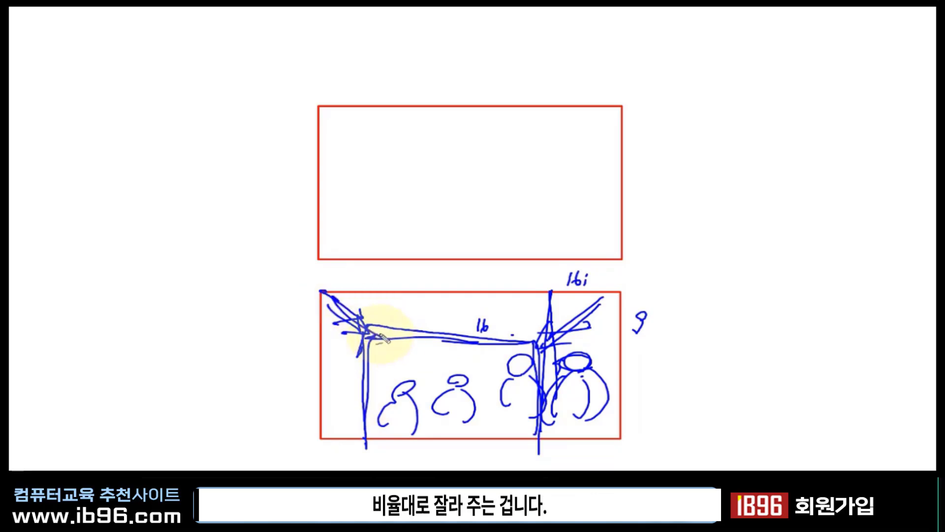
left_click_drag(325, 292, 379, 351)
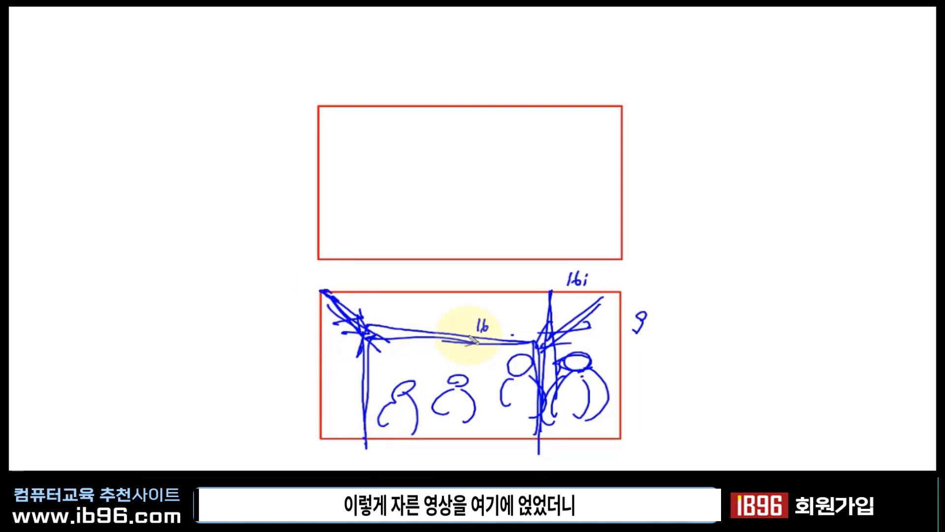
mouse_move(534, 341)
left_mouse_down()
mouse_move(380, 347)
mouse_move(523, 423)
left_mouse_up()
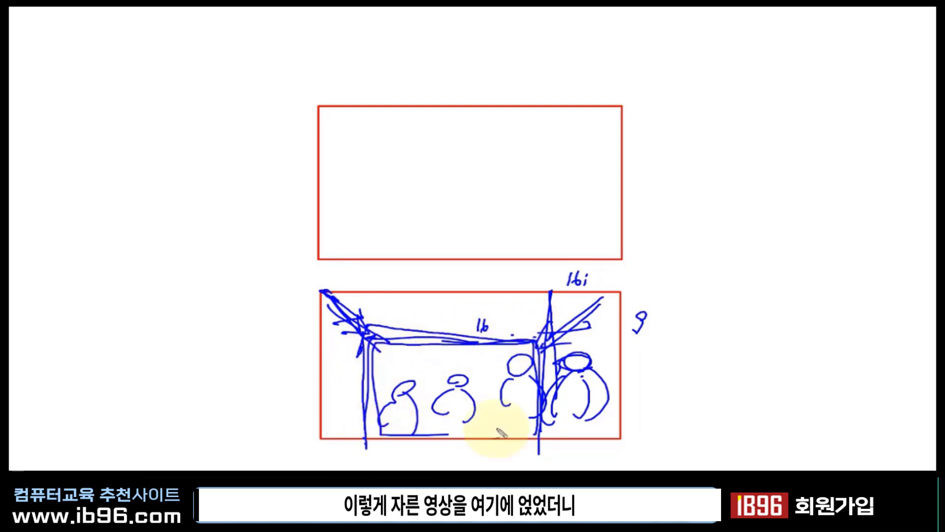
mouse_move(476, 340)
left_mouse_down()
mouse_move(441, 235)
mouse_move(433, 255)
left_mouse_up()
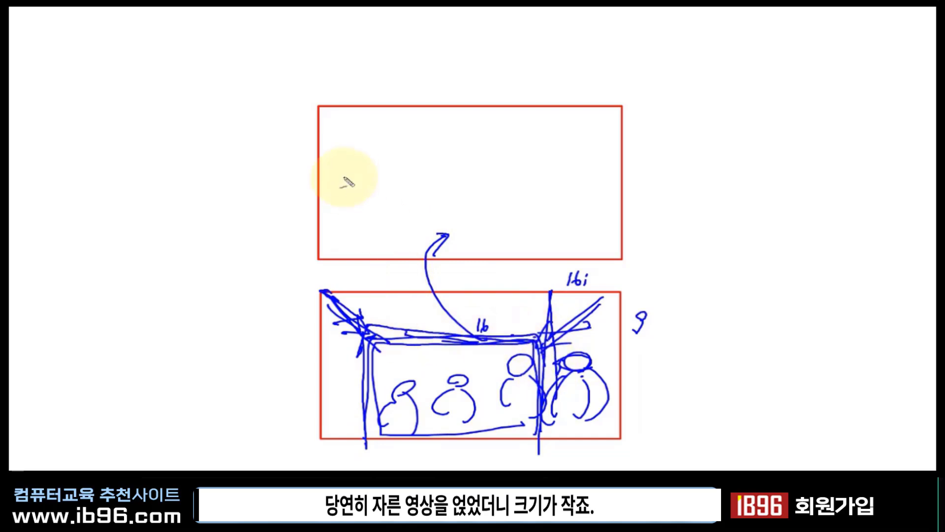
Sketch the enlarged cropped frame with figures in the upper rectangle and an upward arrow from the lower box
left_click_drag(318, 176, 491, 258)
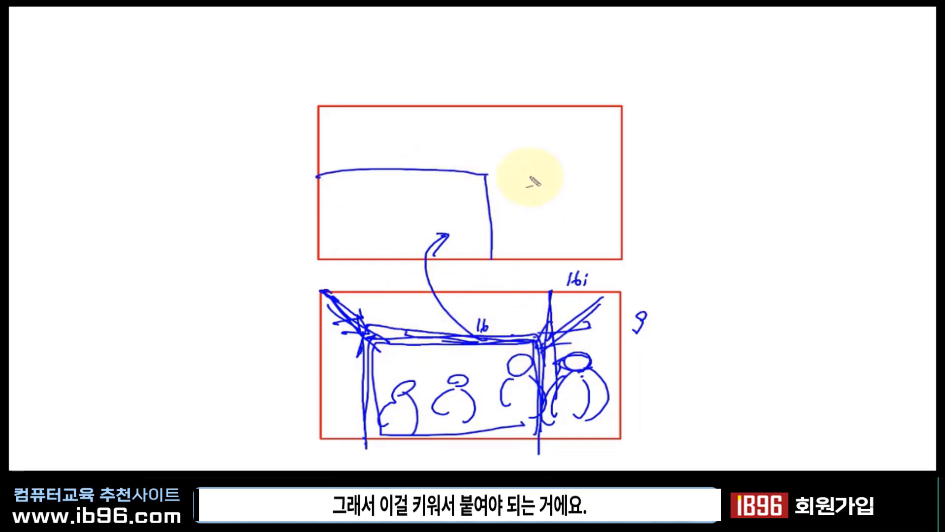
mouse_move(501, 174)
left_mouse_down()
mouse_move(611, 103)
mouse_move(589, 133)
left_mouse_up()
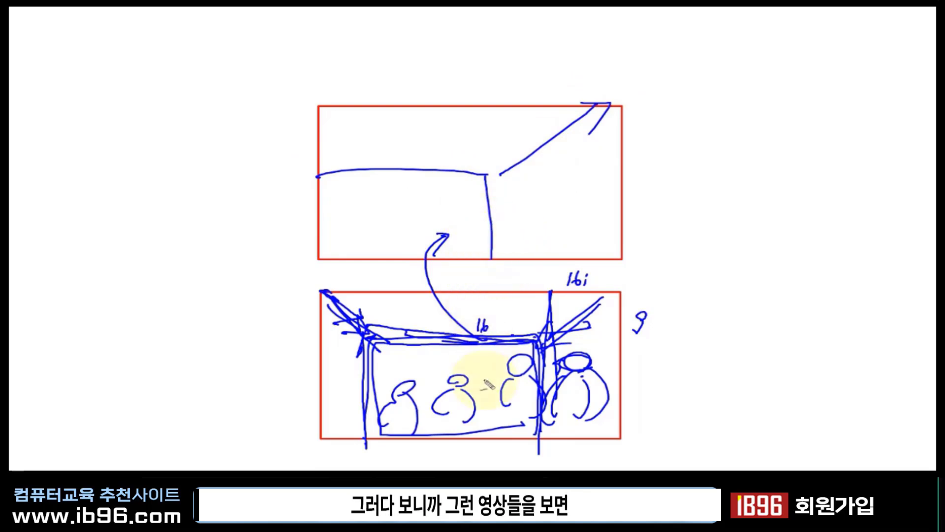
mouse_move(377, 190)
left_mouse_down()
mouse_move(403, 174)
mouse_move(382, 223)
mouse_move(358, 242)
mouse_move(423, 231)
left_mouse_up()
mouse_move(413, 179)
left_mouse_down()
mouse_move(437, 226)
mouse_move(433, 247)
left_mouse_up()
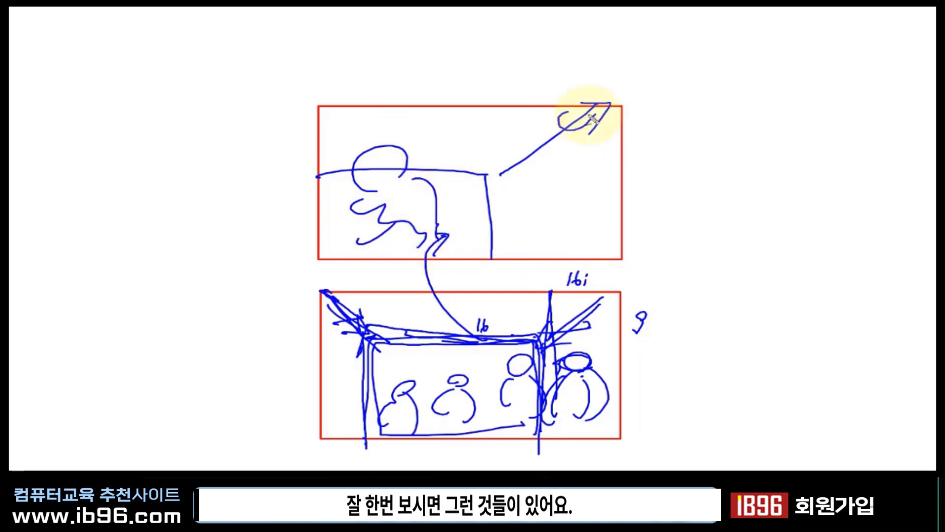
mouse_move(564, 148)
left_mouse_down()
mouse_move(553, 162)
mouse_move(574, 174)
left_mouse_up()
left_click_drag(549, 167, 547, 178)
left_click(570, 185)
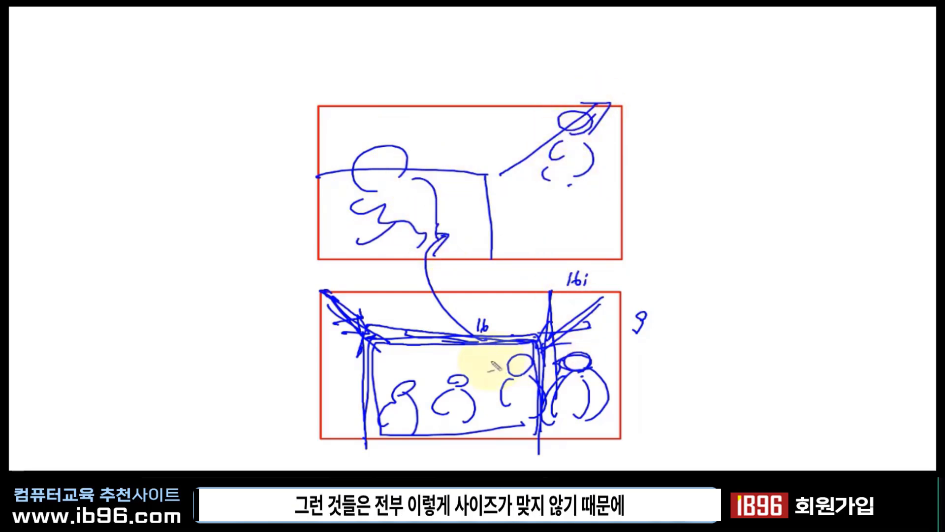
mouse_move(480, 335)
left_mouse_down()
mouse_move(492, 242)
mouse_move(489, 270)
left_mouse_up()
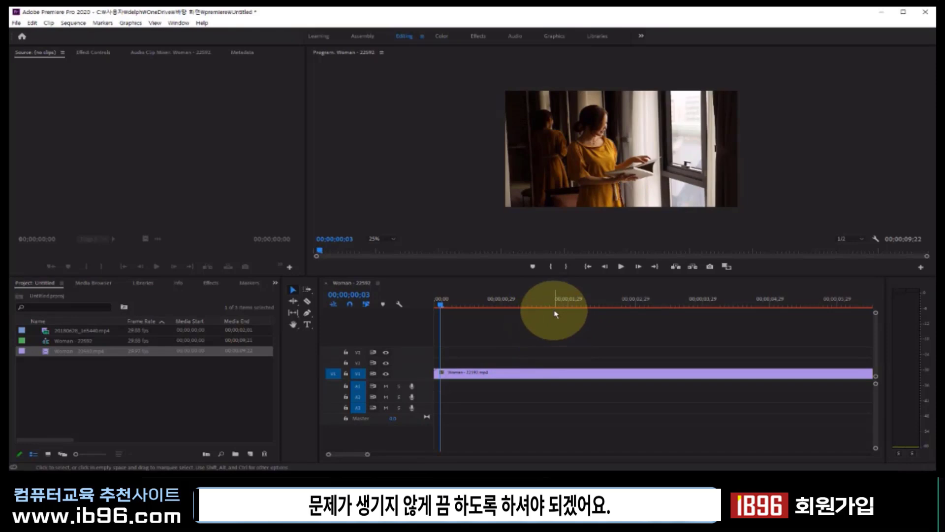
Delete the clip from the V1 track and select Woman - 22592.mp4 in the Project panel
left_click(507, 373)
key("Delete")
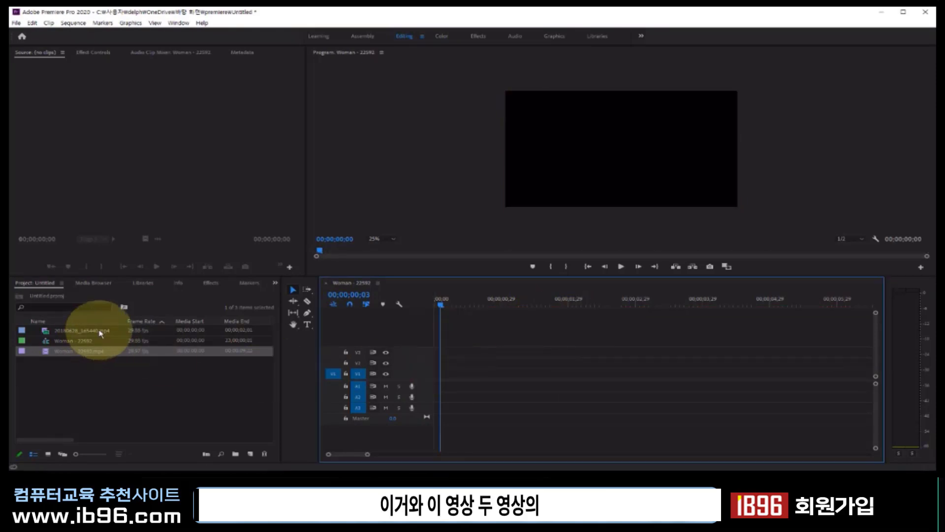
left_click(100, 332)
left_click(91, 351)
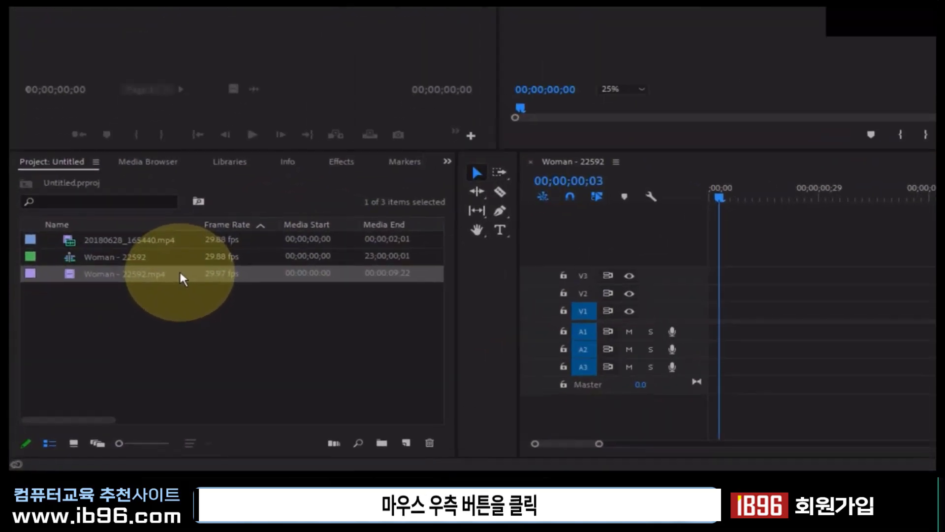
Review Woman - 22592.mp4's Properties, highlighting the 1920 x 1080 image size, then close the window
right_click(116, 355)
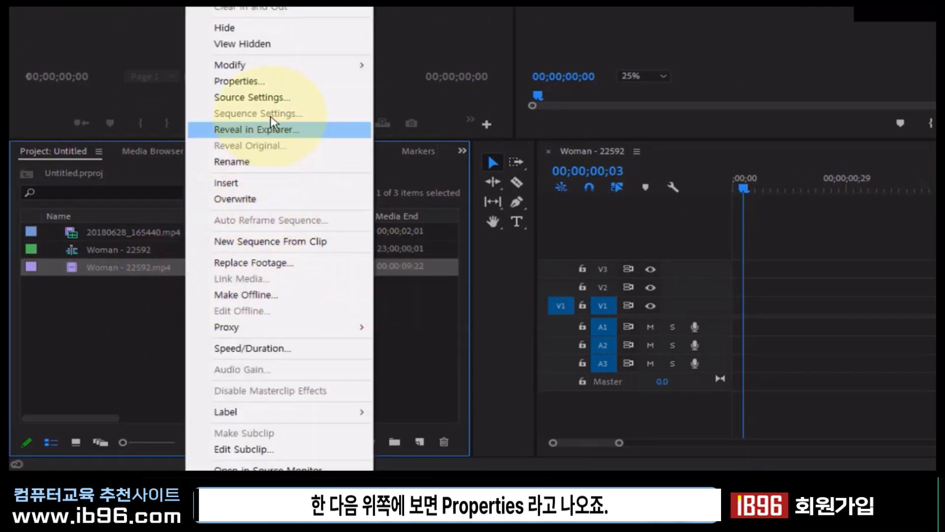
left_click(271, 84)
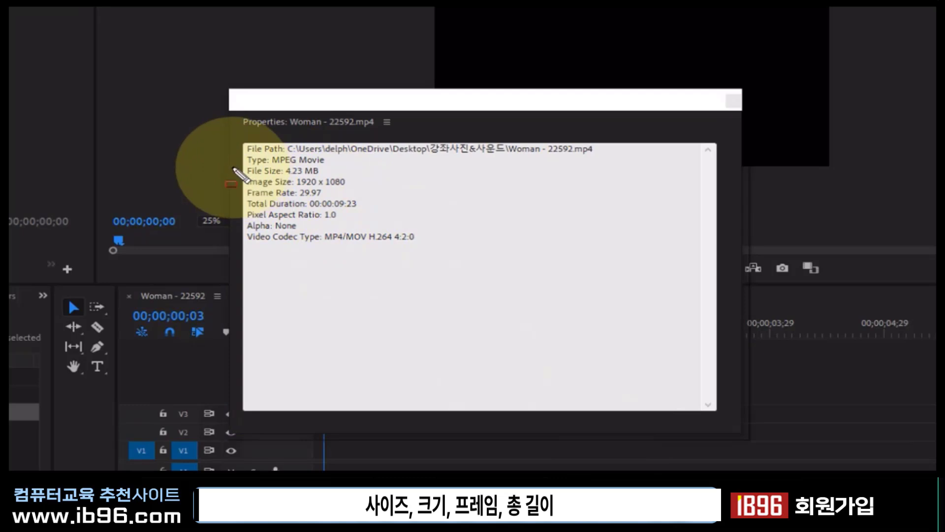
left_click_drag(240, 169, 428, 253)
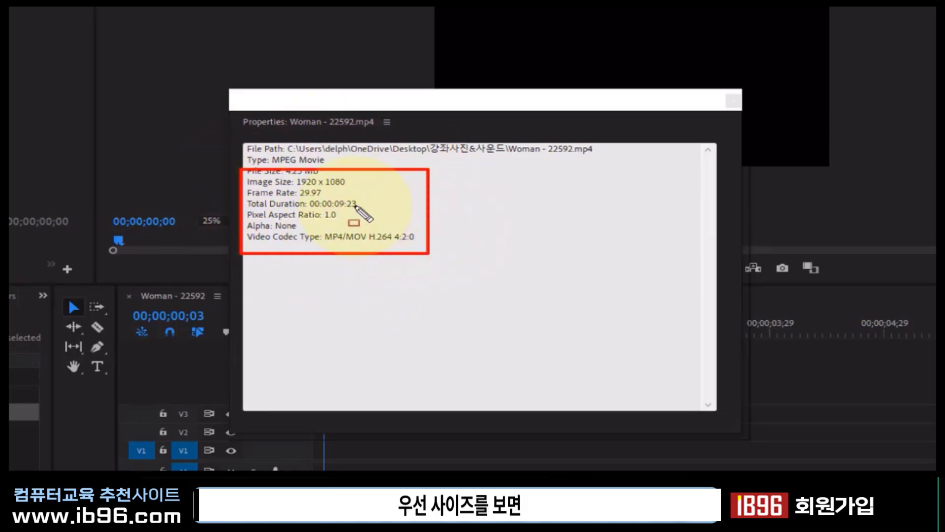
left_click_drag(275, 172, 364, 190)
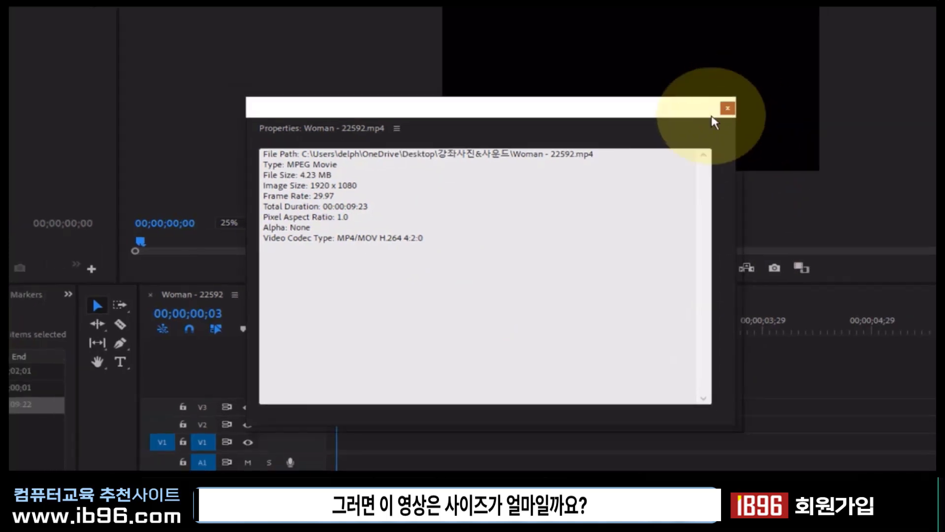
left_click(733, 101)
left_click(93, 334)
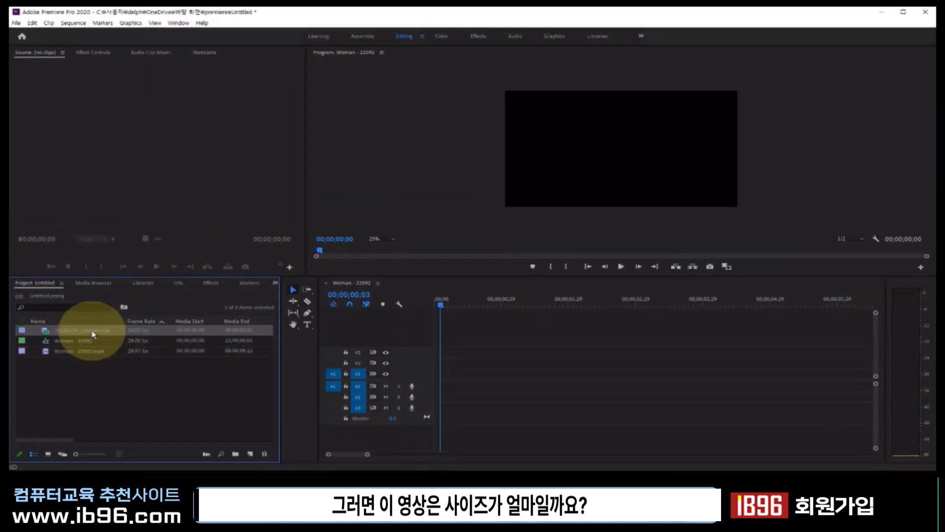
right_click(93, 333)
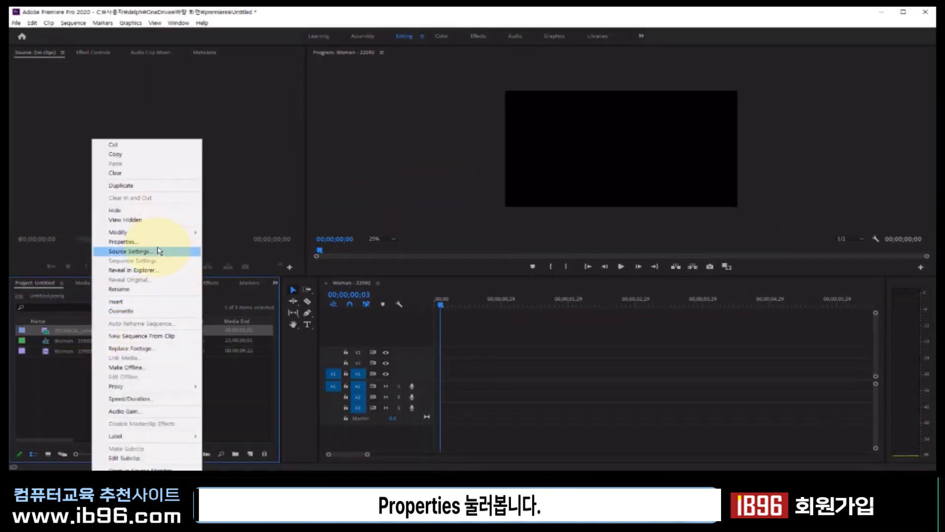
left_click(148, 242)
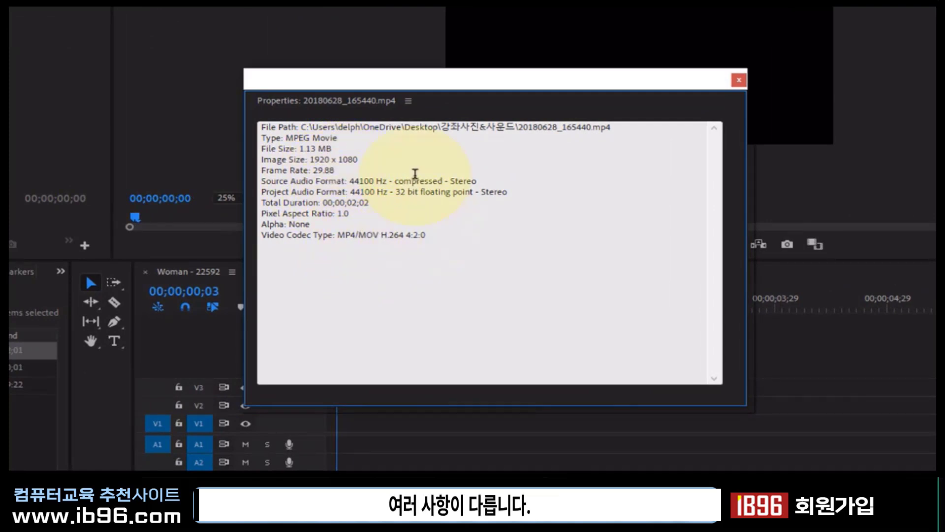
left_click(739, 82)
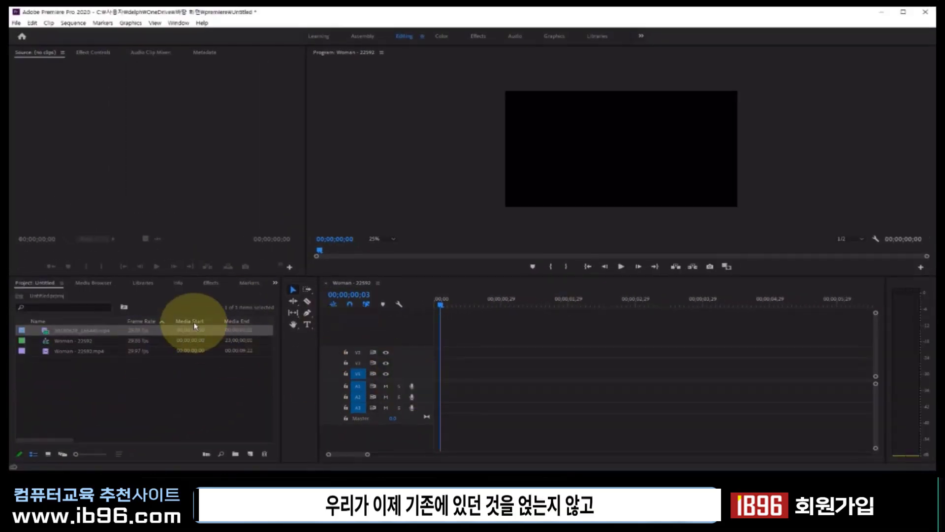
Create a new sequence with New Item > Sequence from the Project panel's blank area
right_click(197, 378)
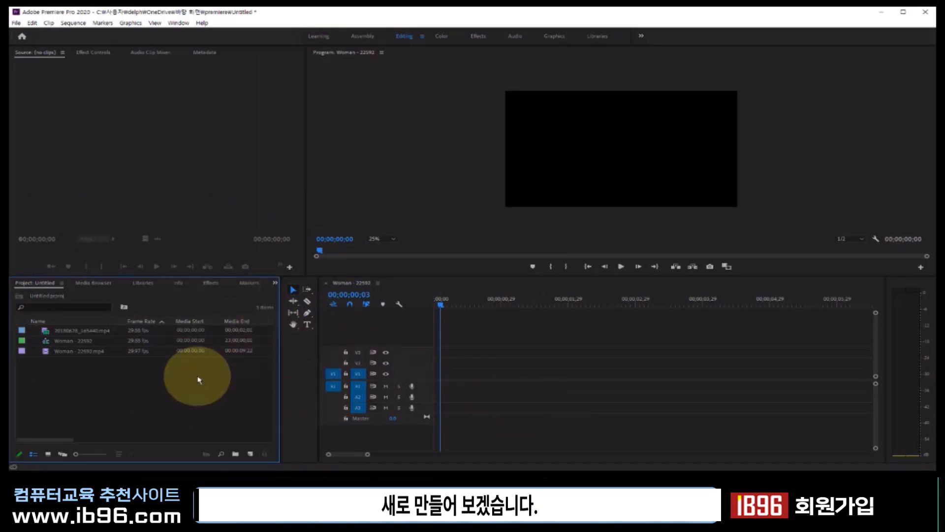
left_click(118, 385)
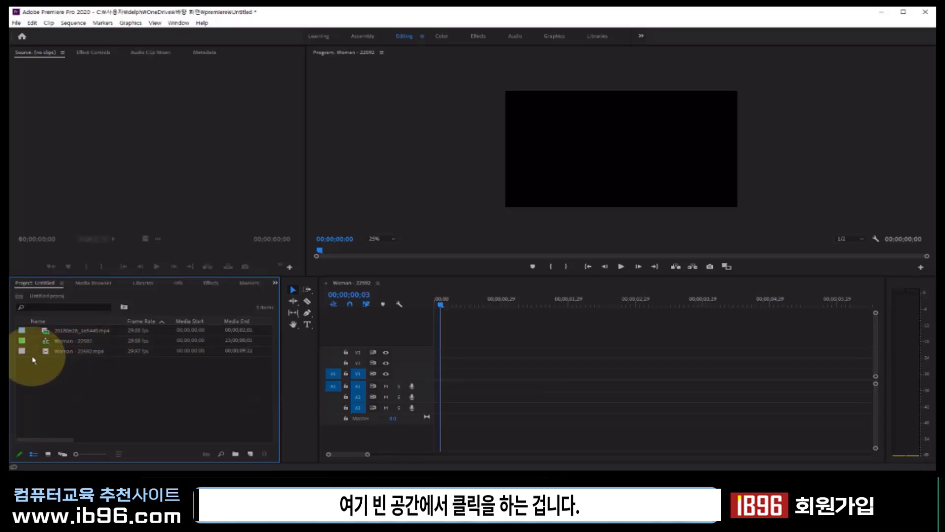
right_click(189, 367)
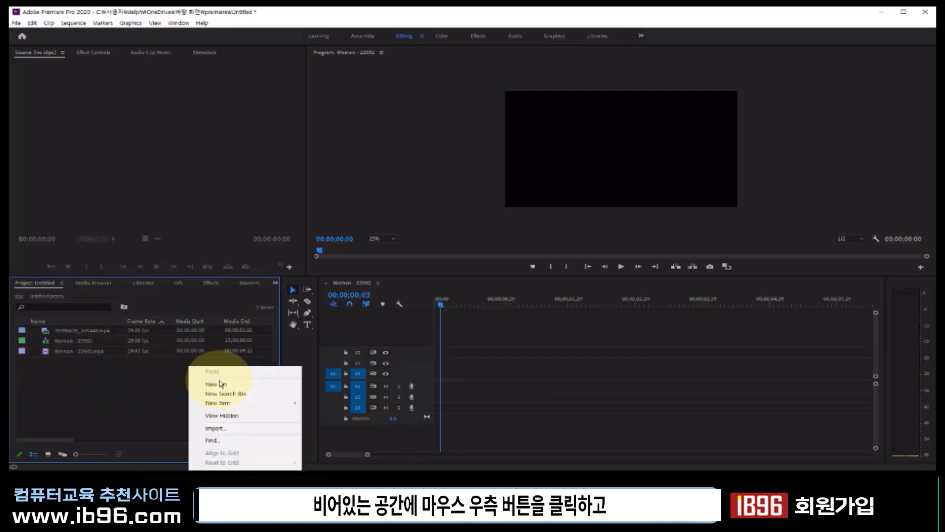
mouse_move(266, 402)
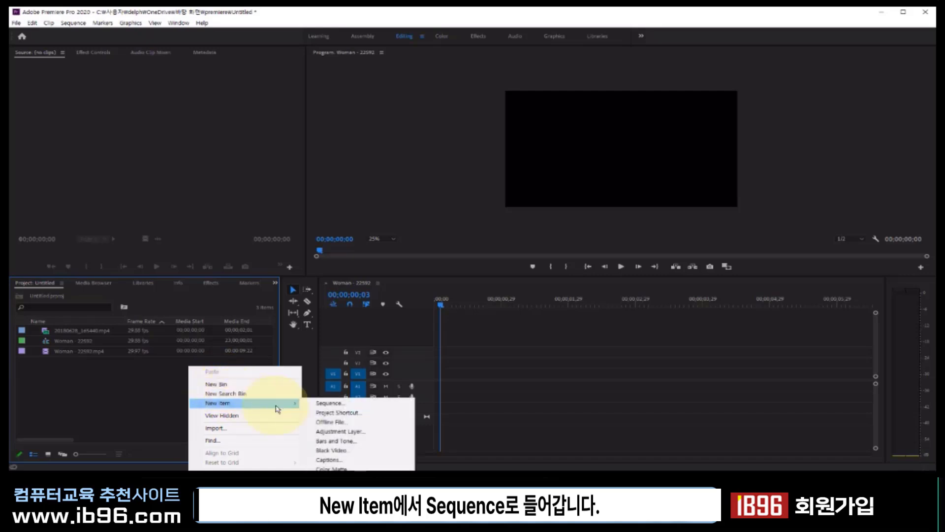
left_click(329, 404)
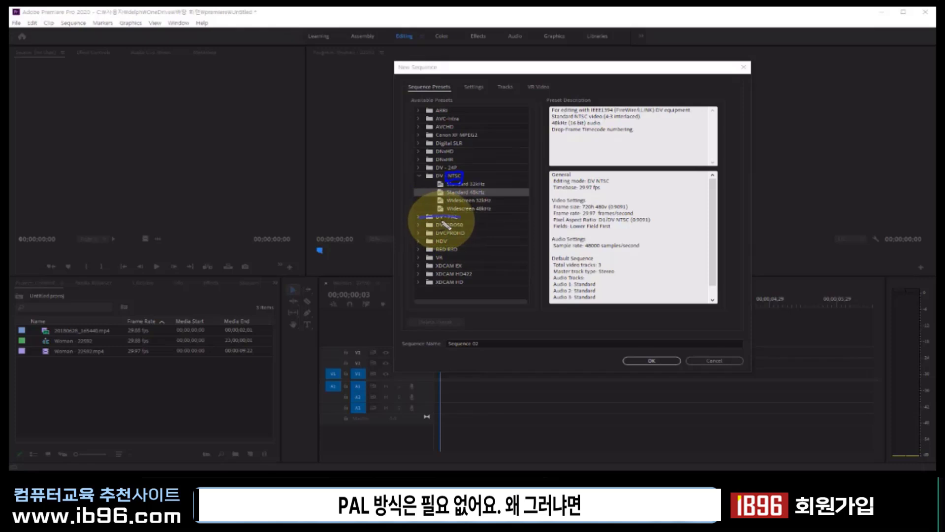
Annotate the PAL 25 fps versus NTSC 30 fps frame rates with red pen notes
mouse_move(470, 226)
left_mouse_down()
mouse_move(576, 215)
mouse_move(598, 236)
left_mouse_up()
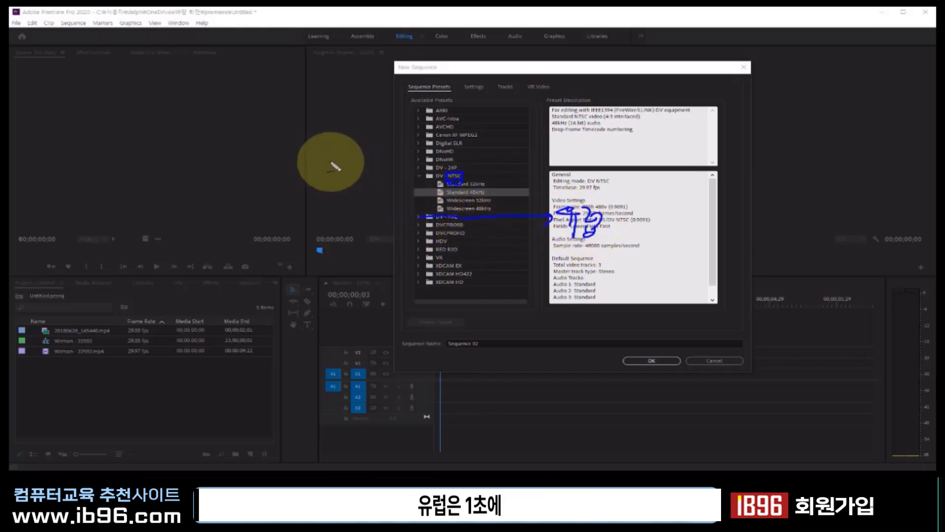
left_click_drag(269, 126, 270, 131)
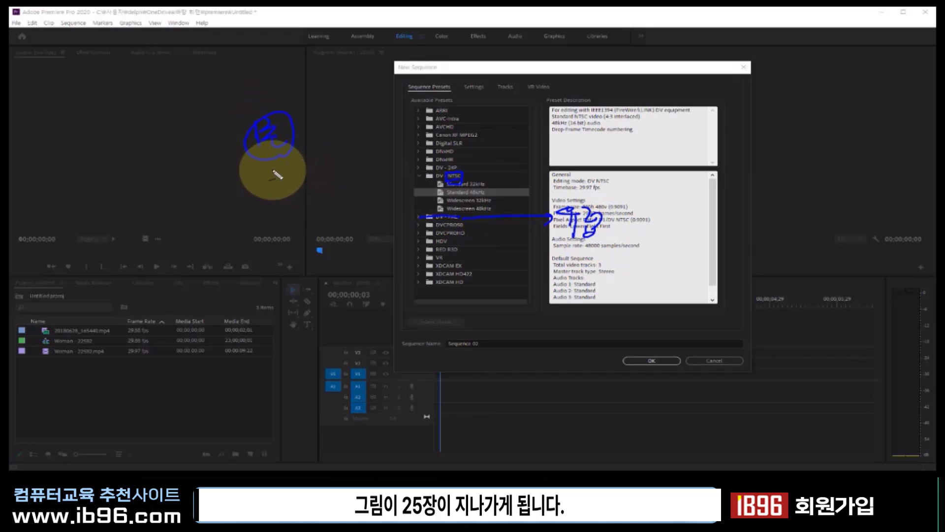
left_click_drag(268, 170, 297, 178)
left_click_drag(260, 199, 310, 198)
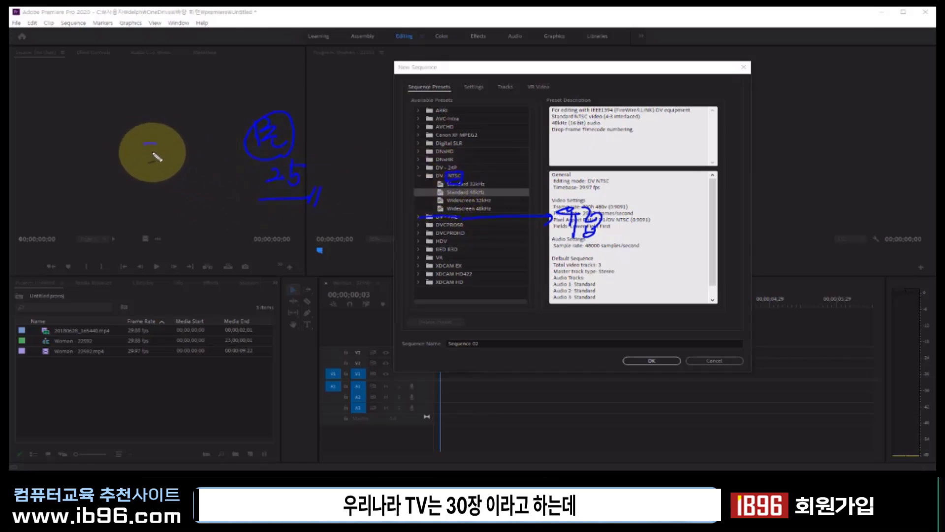
mouse_move(152, 152)
left_mouse_down()
mouse_move(148, 162)
mouse_move(167, 150)
left_mouse_up()
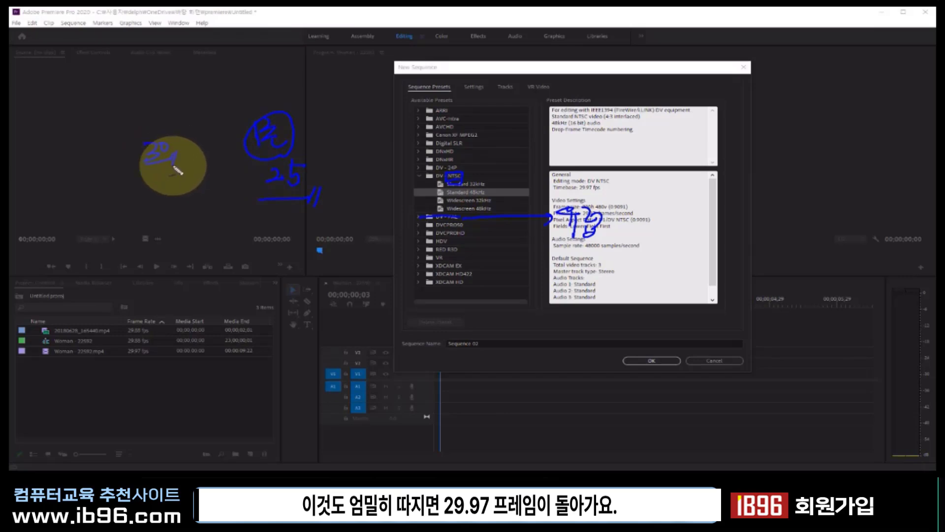
mouse_move(144, 193)
left_mouse_down()
mouse_move(172, 190)
mouse_move(185, 175)
mouse_move(190, 196)
mouse_move(135, 207)
left_mouse_up()
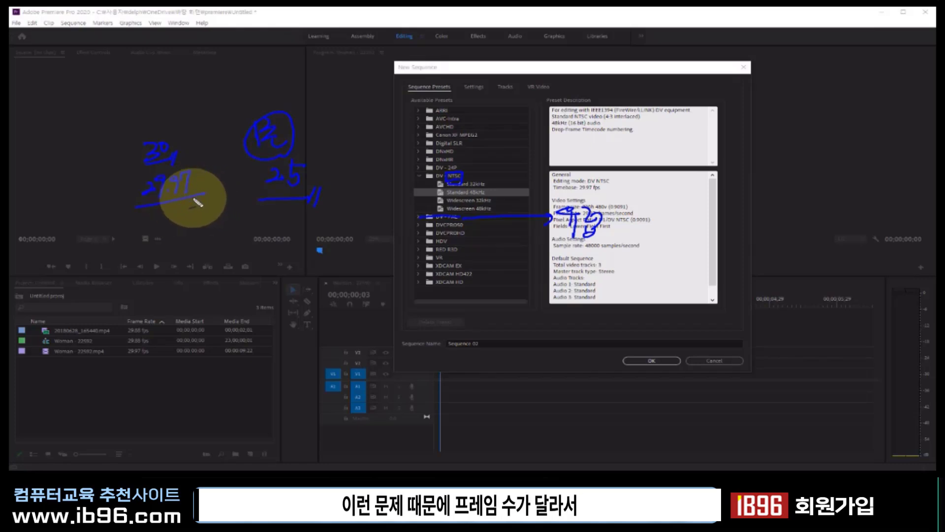
left_click_drag(285, 159, 309, 190)
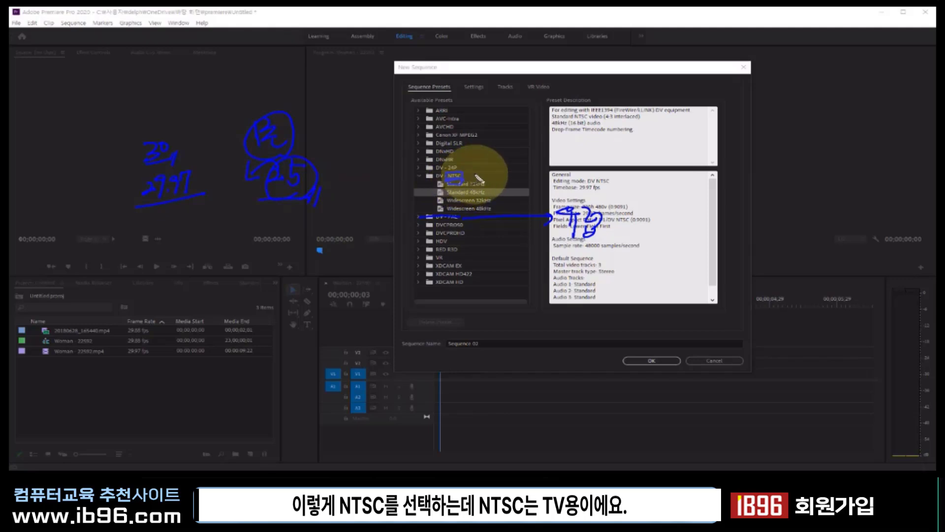
mouse_move(463, 172)
left_mouse_down()
mouse_move(498, 174)
mouse_move(520, 157)
left_mouse_up()
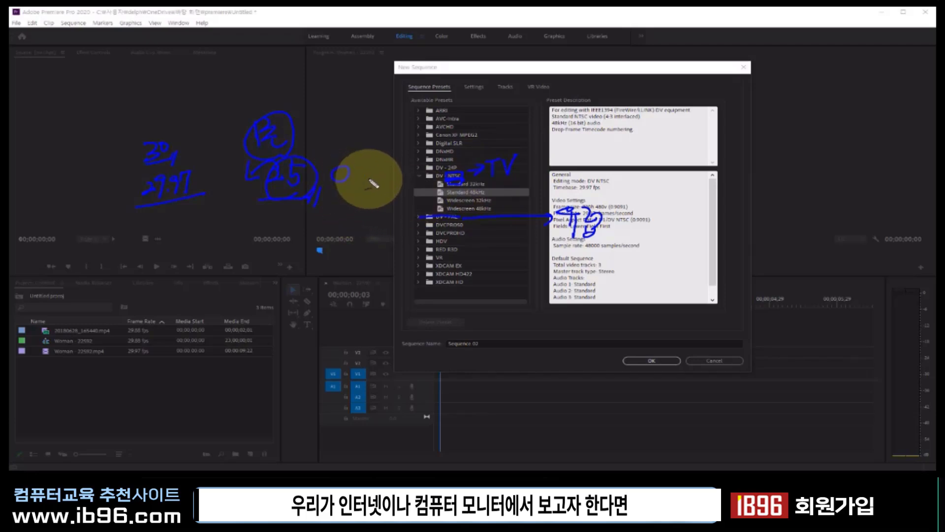
left_click_drag(369, 166, 379, 192)
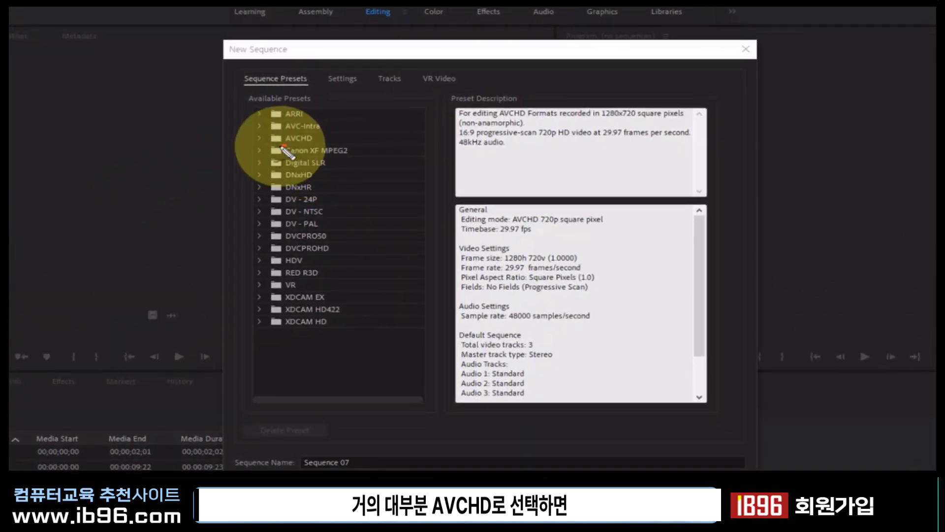
Underline the AVCHD folder and mark the VR, XDCAM EX and DVCPRO50 presets
mouse_move(279, 146)
left_mouse_down()
mouse_move(309, 145)
mouse_move(279, 144)
left_mouse_up()
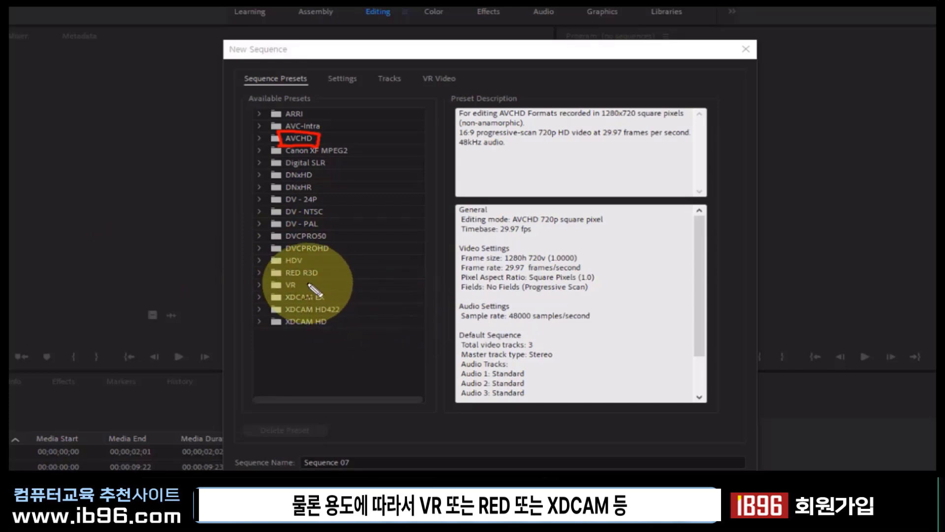
mouse_move(297, 285)
left_mouse_down()
mouse_move(329, 285)
mouse_move(358, 268)
left_mouse_up()
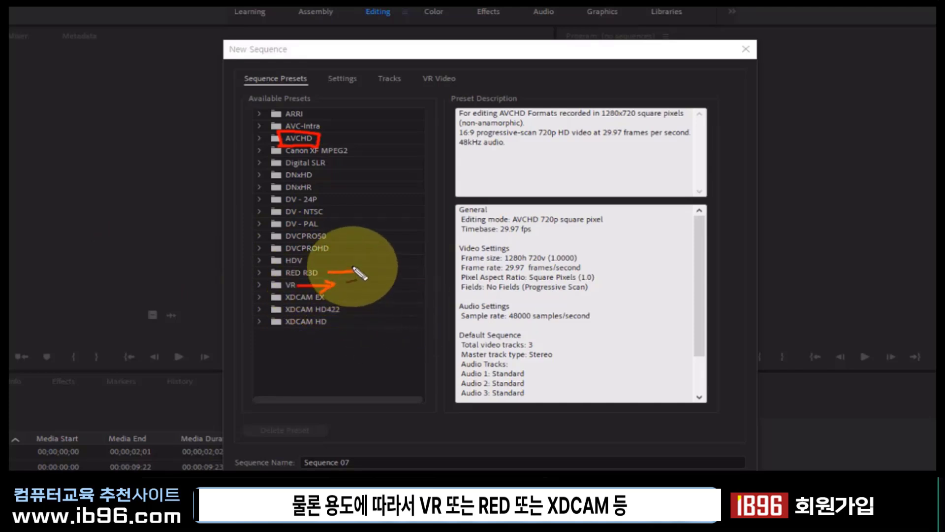
left_click_drag(351, 300, 368, 296)
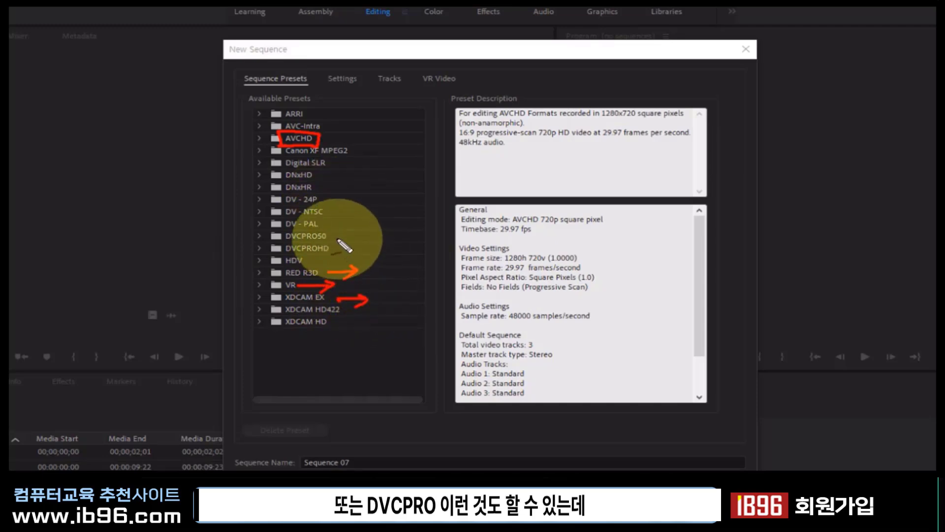
left_click_drag(332, 242, 354, 241)
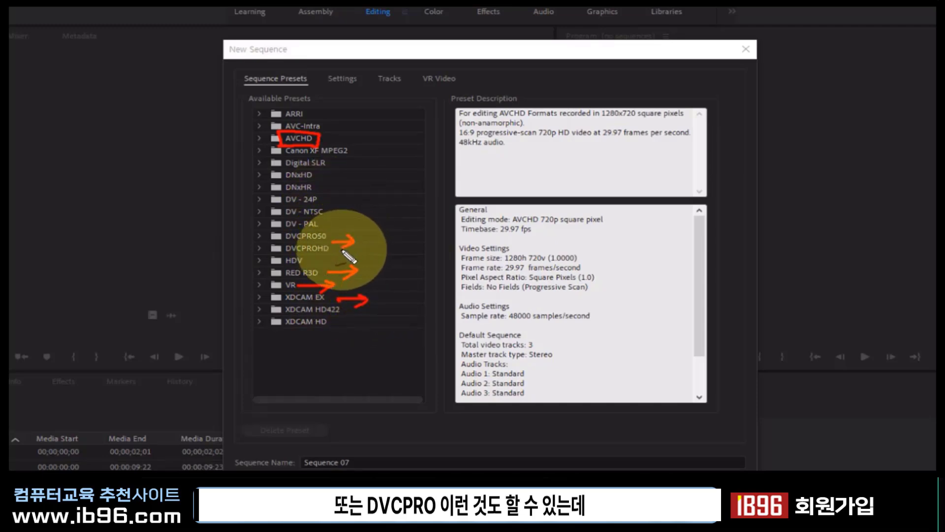
left_click_drag(418, 157, 418, 204)
left_click_drag(379, 295, 324, 329)
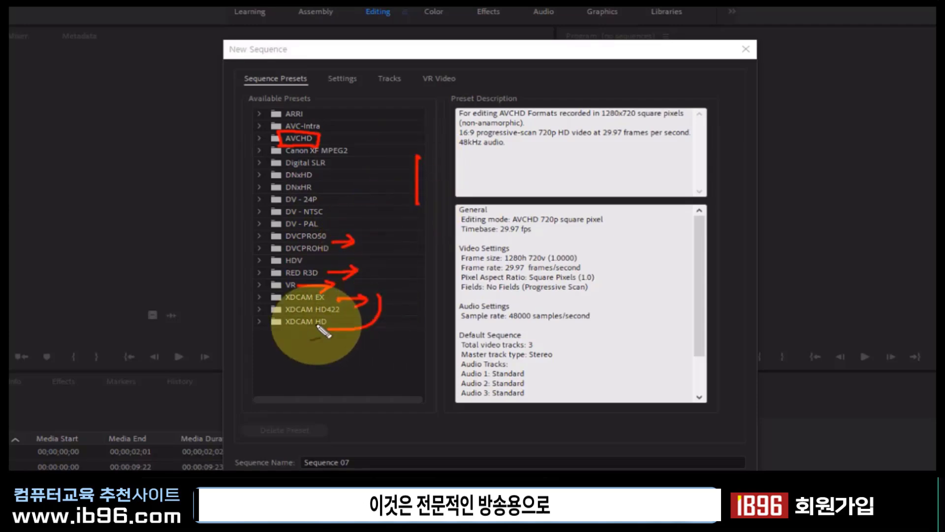
left_click_drag(345, 230, 379, 315)
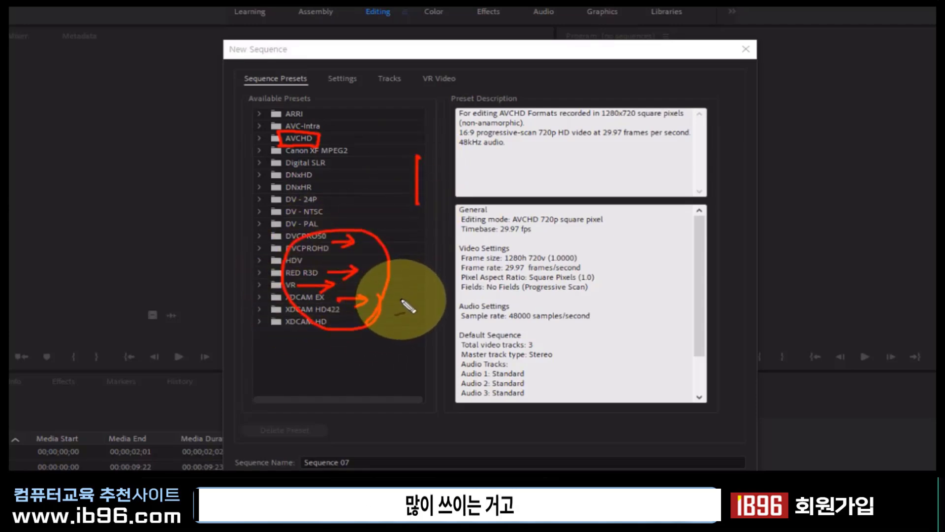
Mark the General settings, square pixels and 29.97 fps in the description, then re-underline AVCHD
left_click_drag(419, 217, 461, 249)
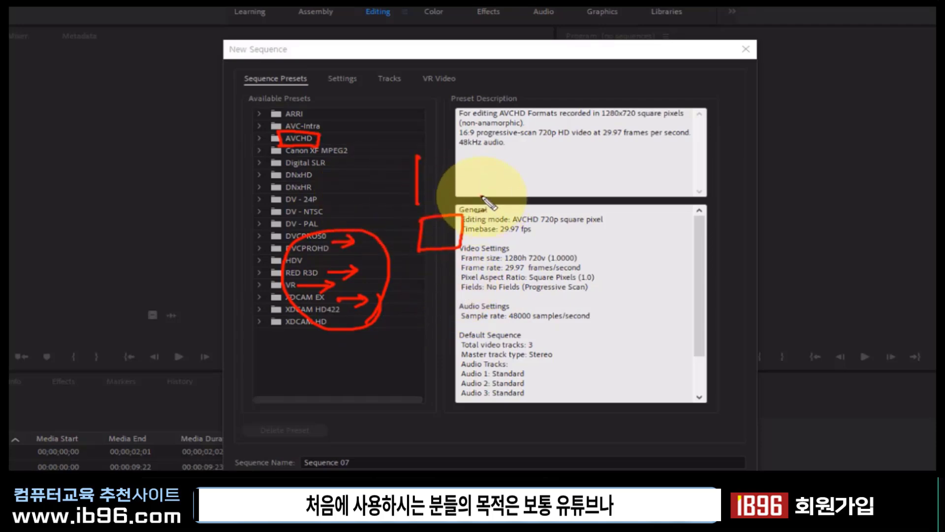
left_click_drag(481, 197, 517, 195)
left_click_drag(583, 217, 593, 198)
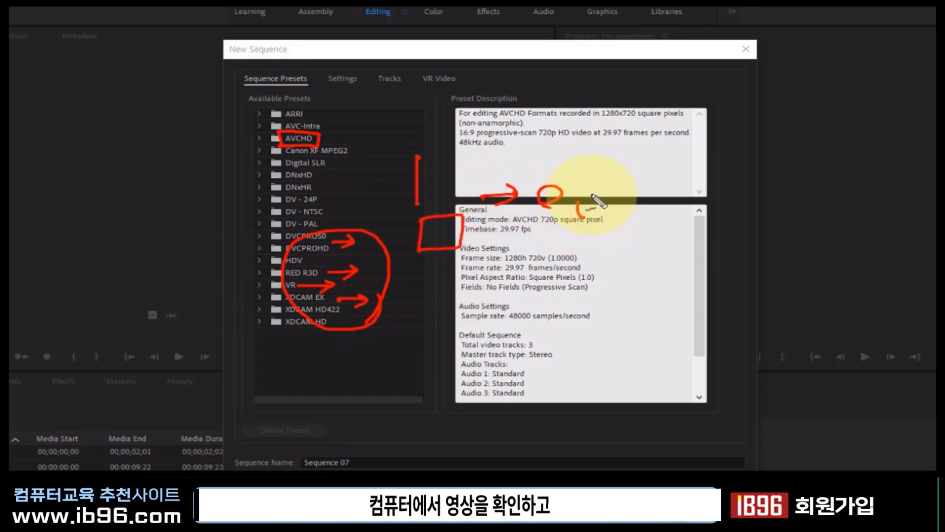
left_click_drag(499, 269, 499, 283)
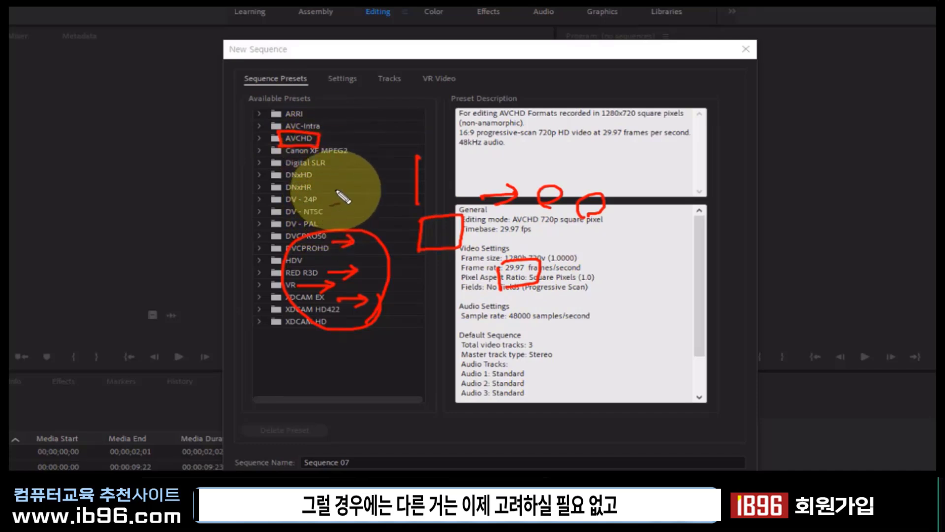
left_click_drag(266, 146, 285, 146)
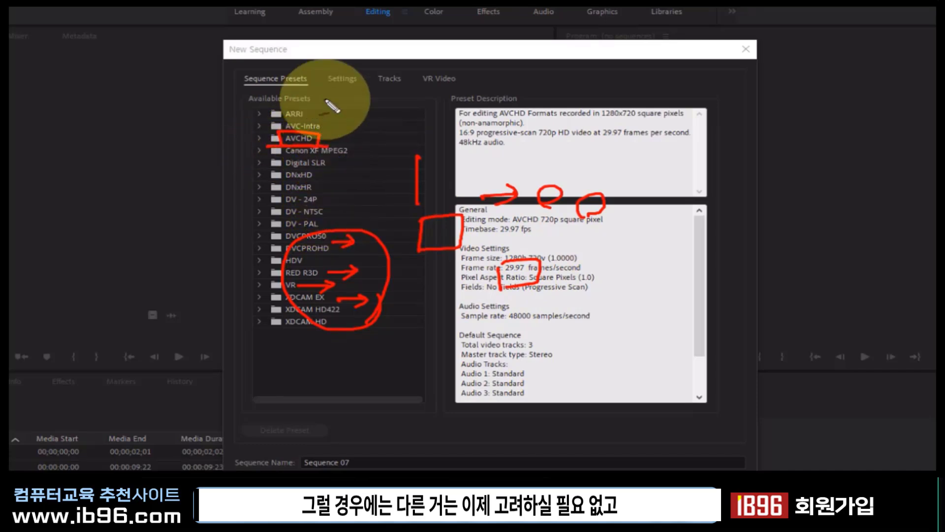
Clear the pen notes and expand AVCHD to reveal its 1080i, 1080p and 720p folders
key("Escape")
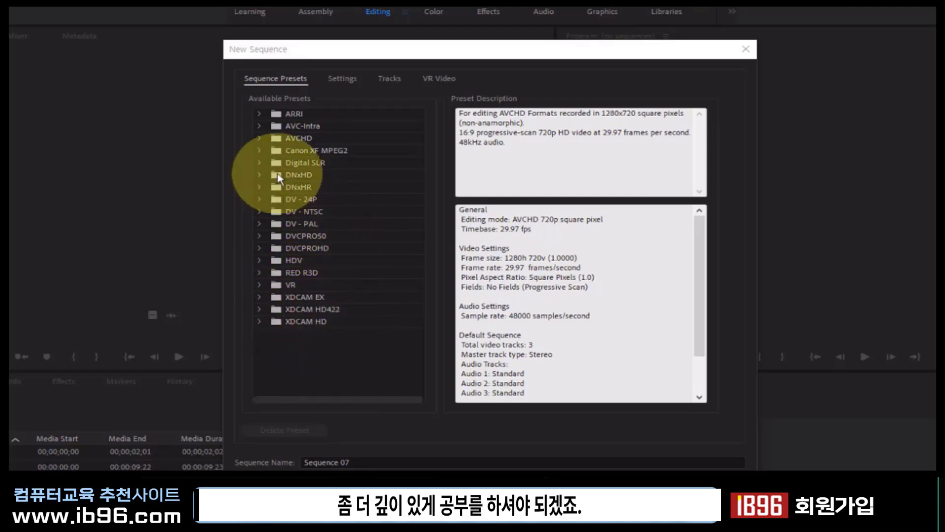
left_click(259, 138)
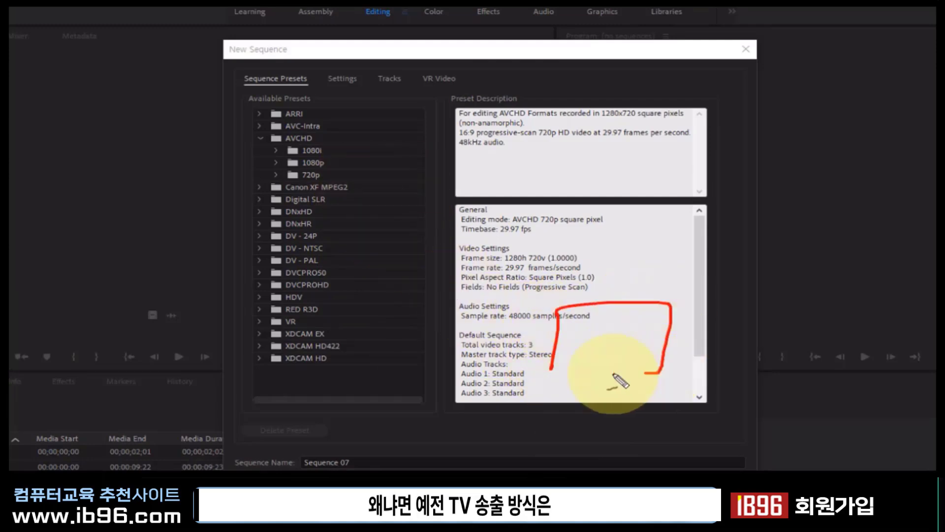
left_click_drag(614, 375, 560, 369)
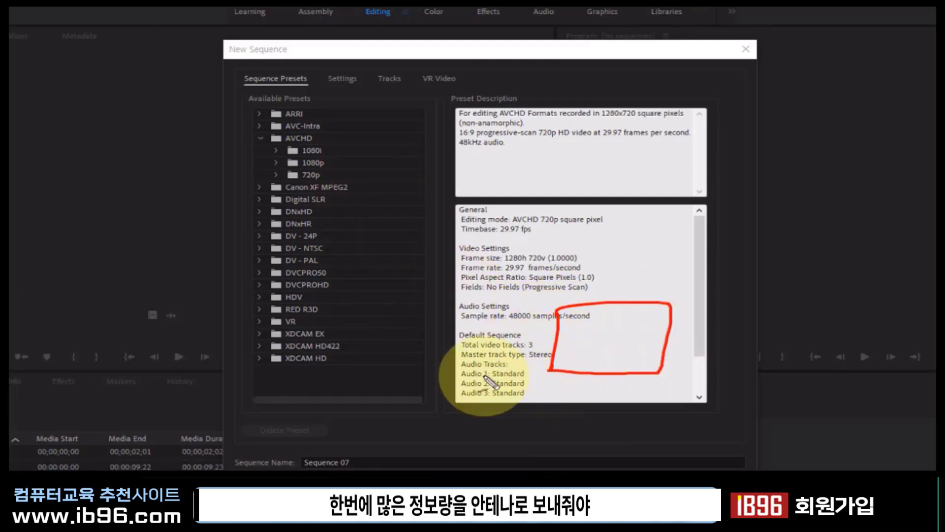
left_click_drag(463, 398, 517, 351)
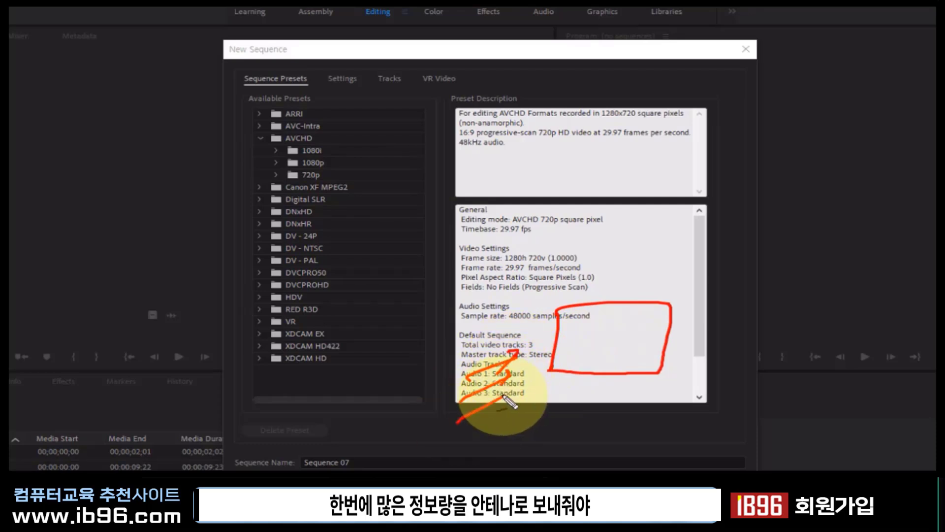
left_click_drag(494, 392, 492, 429)
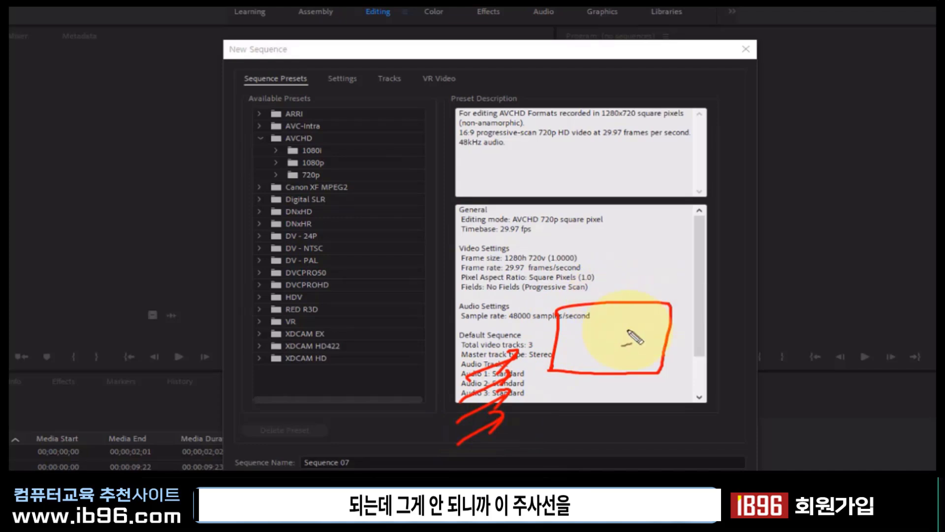
mouse_move(571, 331)
left_mouse_down()
mouse_move(655, 330)
mouse_move(655, 342)
left_mouse_up()
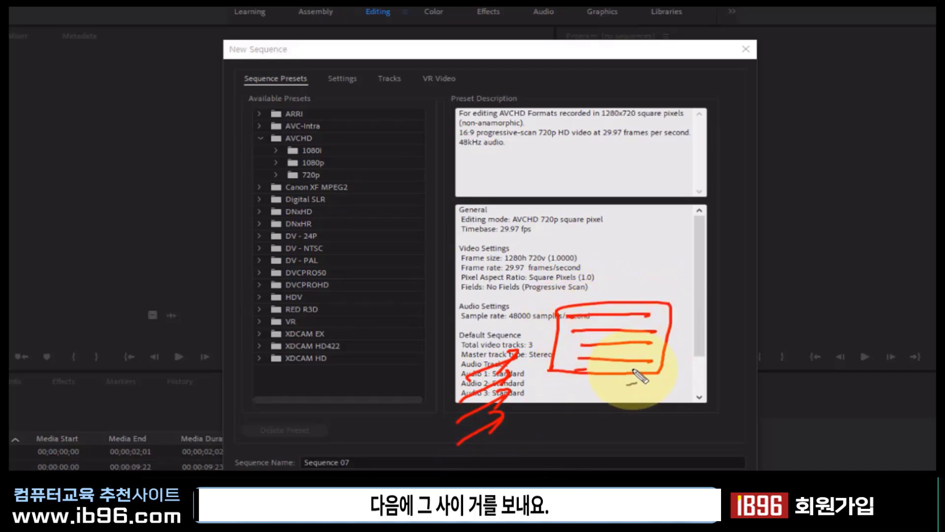
mouse_move(573, 325)
left_mouse_down()
mouse_move(654, 323)
mouse_move(653, 336)
left_mouse_up()
left_click_drag(593, 349, 650, 349)
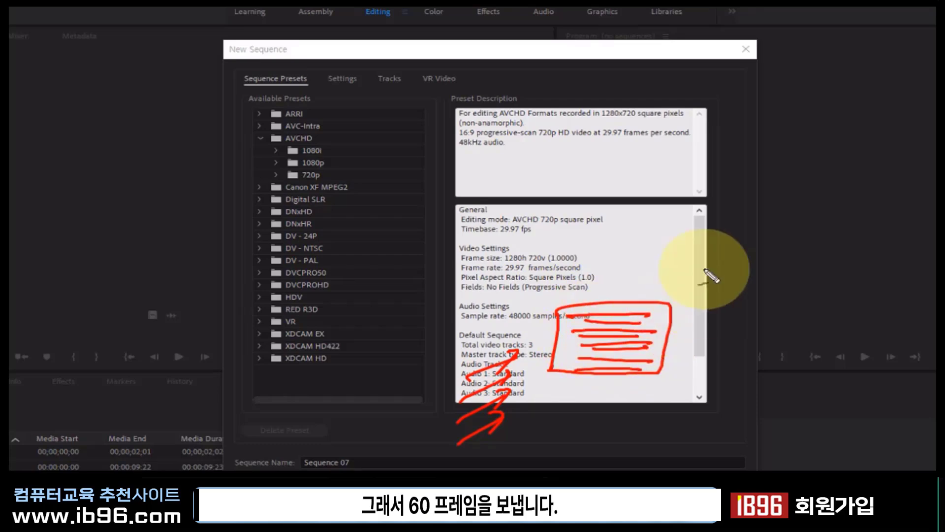
mouse_move(687, 223)
left_mouse_down()
mouse_move(670, 255)
mouse_move(682, 253)
left_mouse_up()
left_click_drag(649, 207, 653, 271)
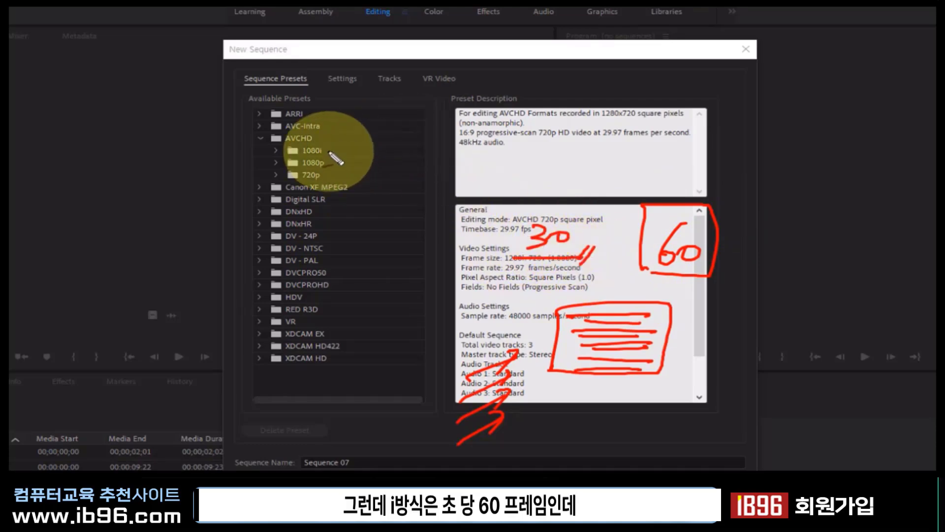
mouse_move(327, 153)
left_mouse_down()
mouse_move(367, 154)
mouse_move(356, 163)
left_mouse_up()
left_click_drag(528, 260, 580, 265)
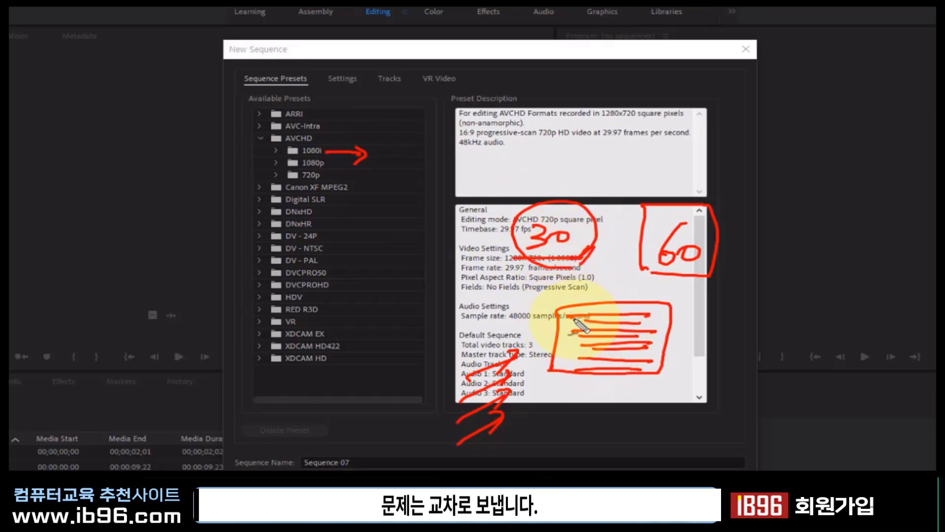
left_click_drag(631, 364, 629, 380)
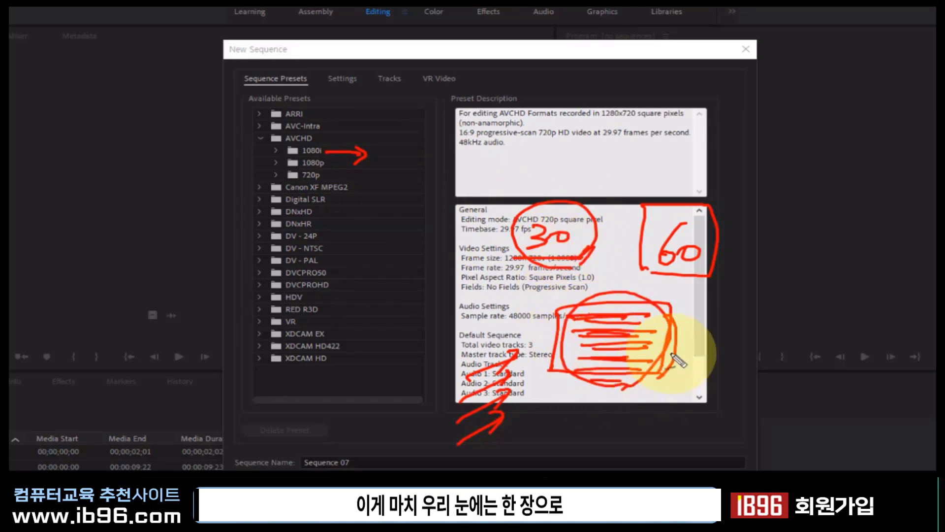
mouse_move(680, 328)
left_mouse_down()
mouse_move(717, 326)
mouse_move(701, 346)
left_mouse_up()
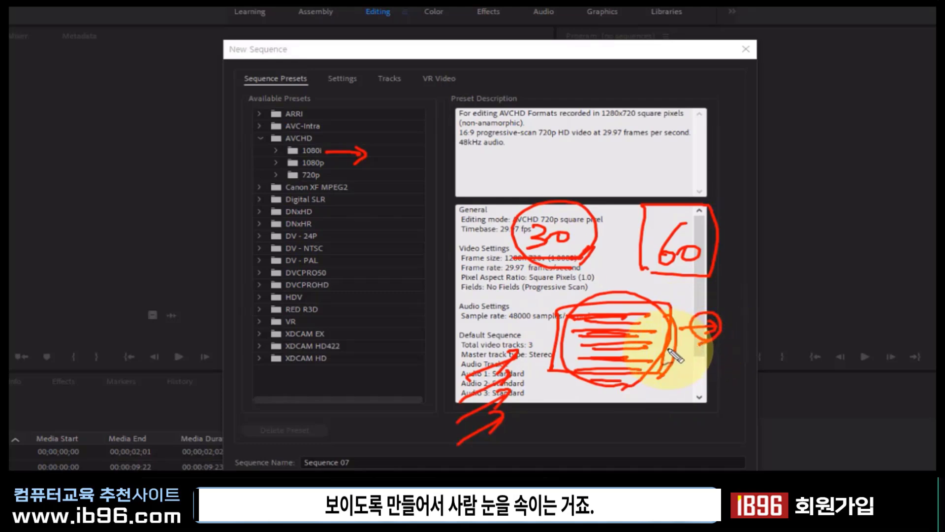
mouse_move(374, 288)
left_mouse_down()
mouse_move(368, 331)
mouse_move(424, 334)
mouse_move(367, 331)
left_mouse_up()
left_click_drag(450, 284, 441, 325)
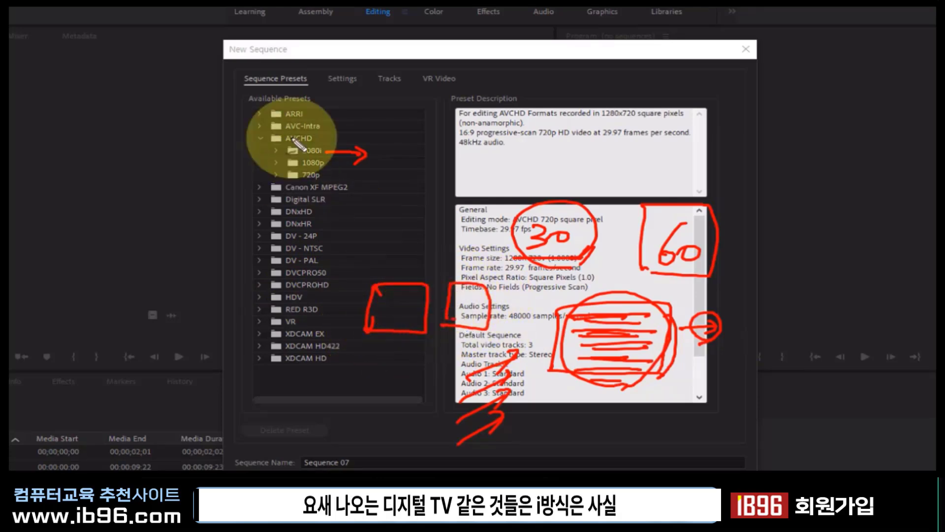
left_click_drag(293, 158, 335, 156)
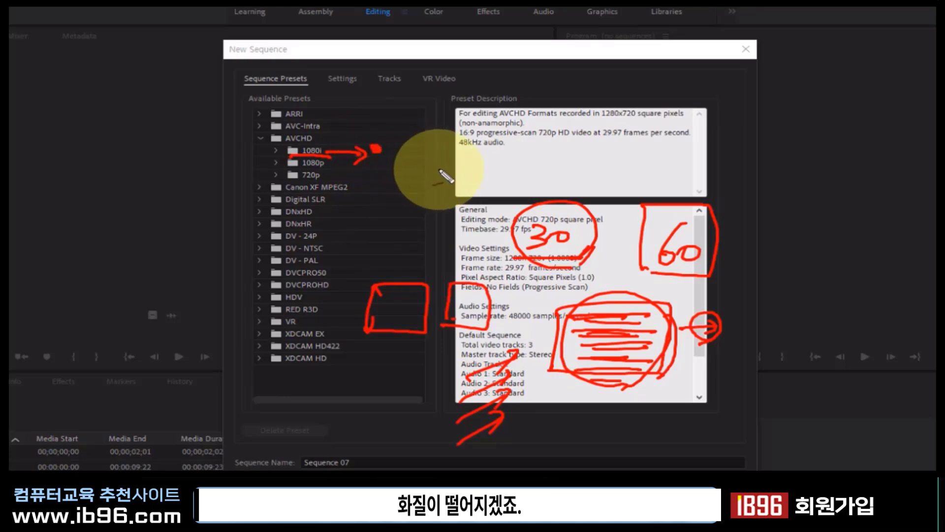
Mark the 1080p folder and handwrite and underline 'progressive'
left_click_drag(315, 159, 325, 167)
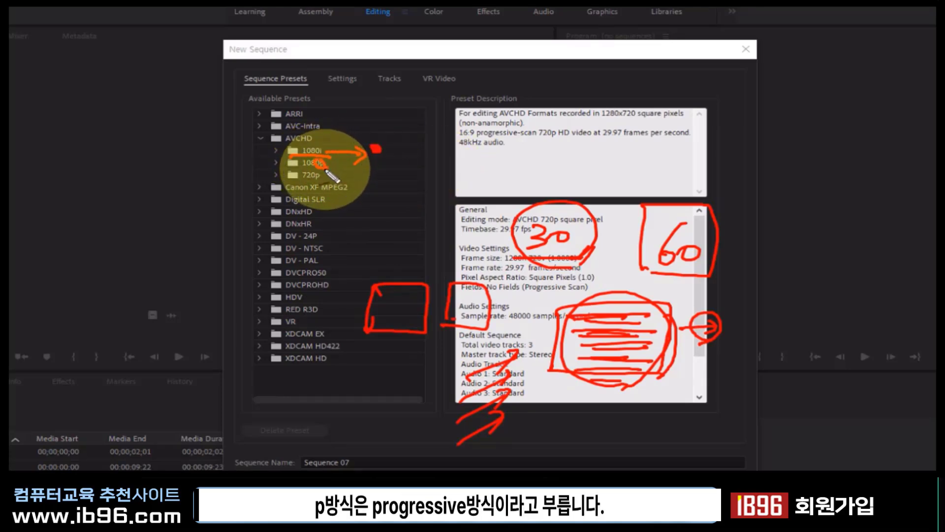
left_click_drag(270, 377, 265, 424)
left_click_drag(266, 379, 301, 391)
left_click_drag(303, 377, 315, 389)
mouse_move(318, 377)
left_mouse_down()
mouse_move(338, 394)
mouse_move(422, 380)
mouse_move(455, 389)
left_mouse_up()
left_click_drag(310, 394, 458, 396)
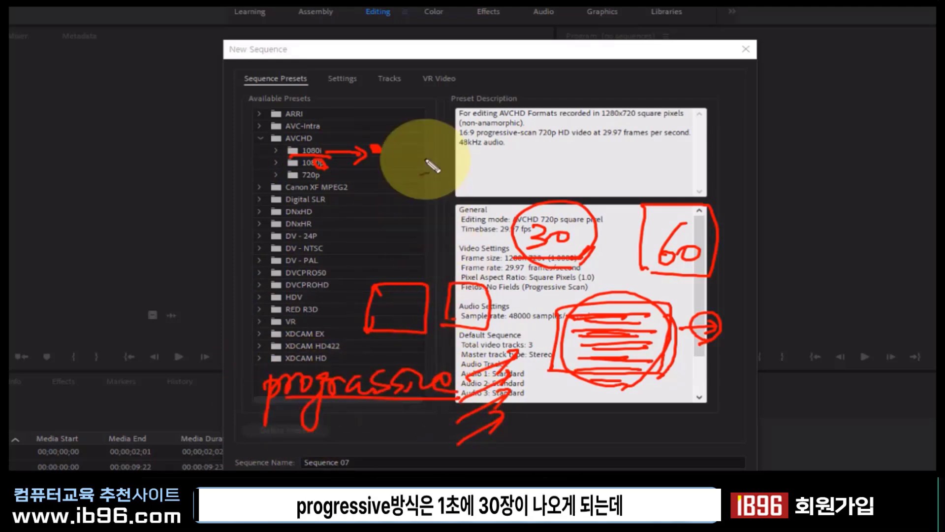
Note 30 fps and box the preset description area, marking it with a circled 2
left_click_drag(401, 170, 413, 190)
left_click_drag(424, 169, 438, 185)
mouse_move(379, 202)
left_mouse_down()
mouse_move(458, 197)
mouse_move(436, 216)
left_mouse_up()
left_click_drag(457, 190, 444, 219)
mouse_move(475, 148)
left_mouse_down()
mouse_move(476, 193)
mouse_move(522, 132)
left_mouse_up()
left_click_drag(477, 191, 503, 189)
mouse_move(477, 142)
left_mouse_down()
mouse_move(522, 138)
mouse_move(526, 186)
mouse_move(491, 186)
left_mouse_up()
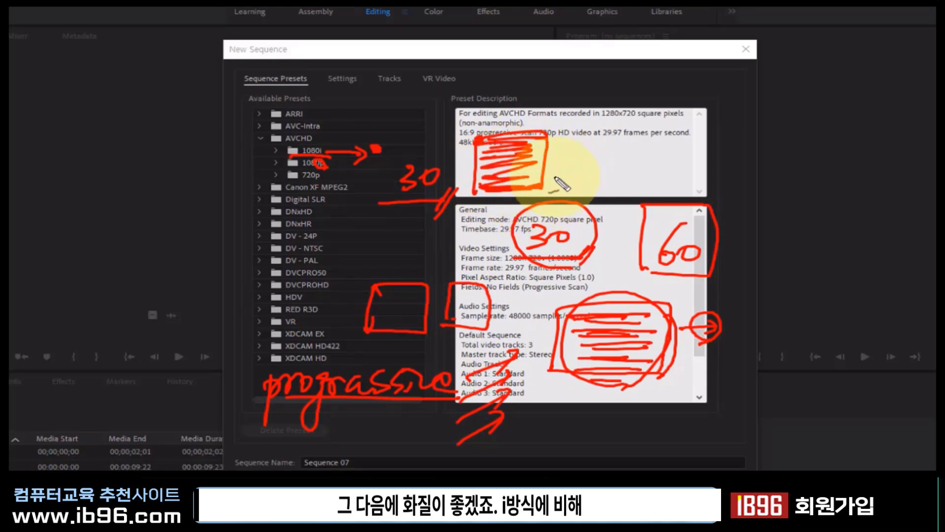
left_click_drag(592, 167, 581, 142)
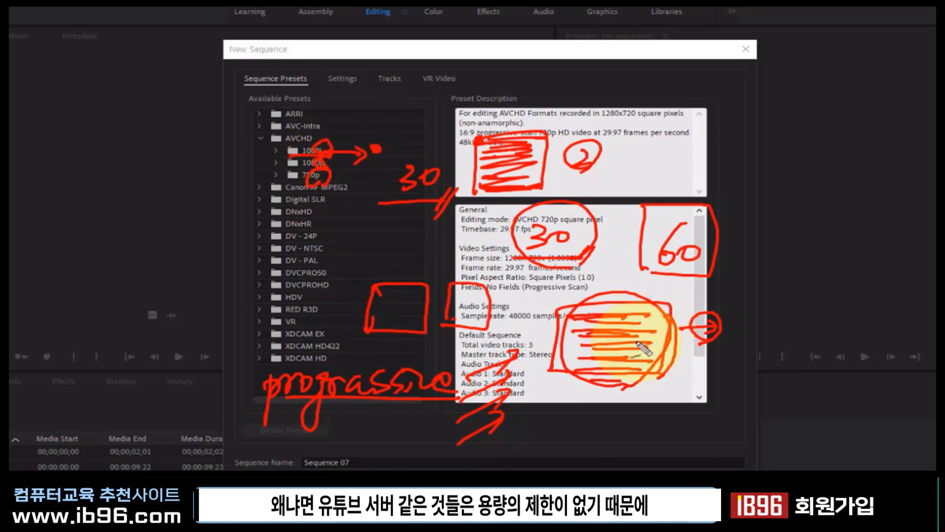
Clear the pen notes and expand both the AVCHD 720p and 1080p preset folders
key("Escape")
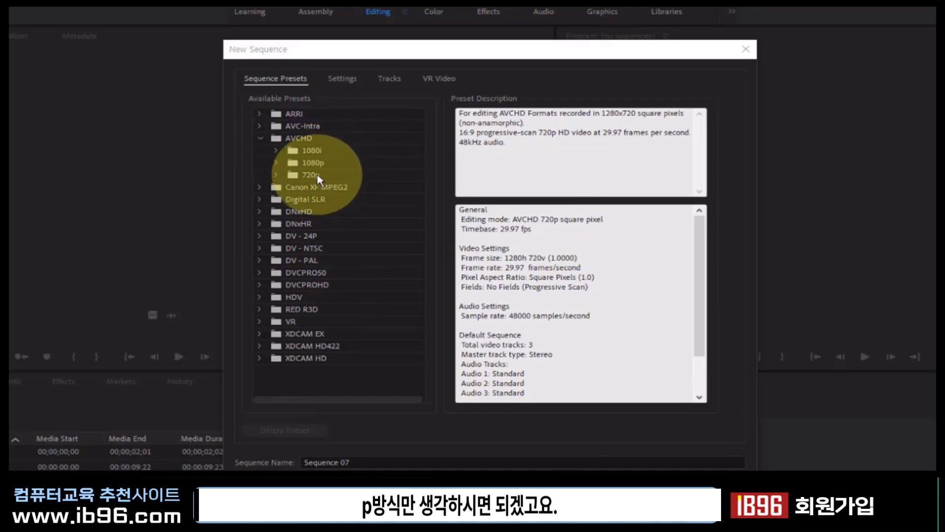
left_click(275, 175)
left_click(274, 163)
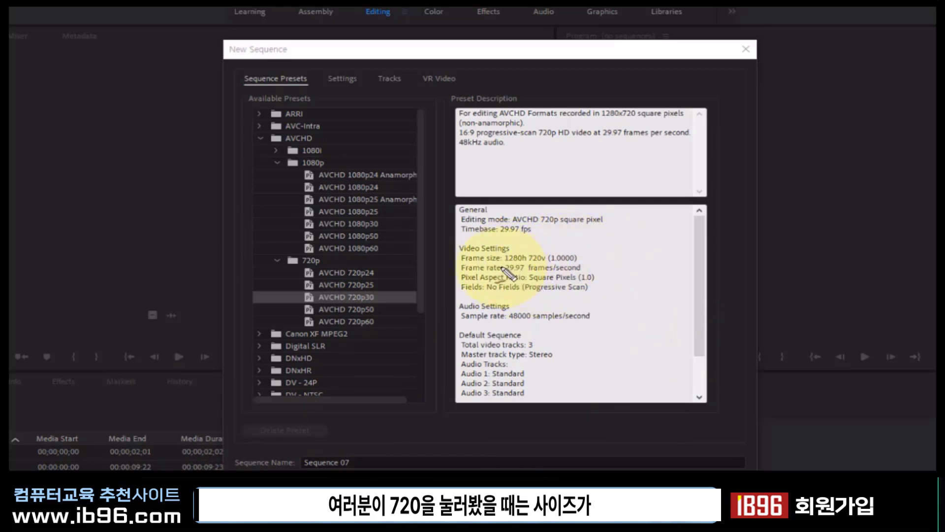
Sketch a 720p frame labelled 1280 wide and 720 high
left_click_drag(607, 294, 608, 295)
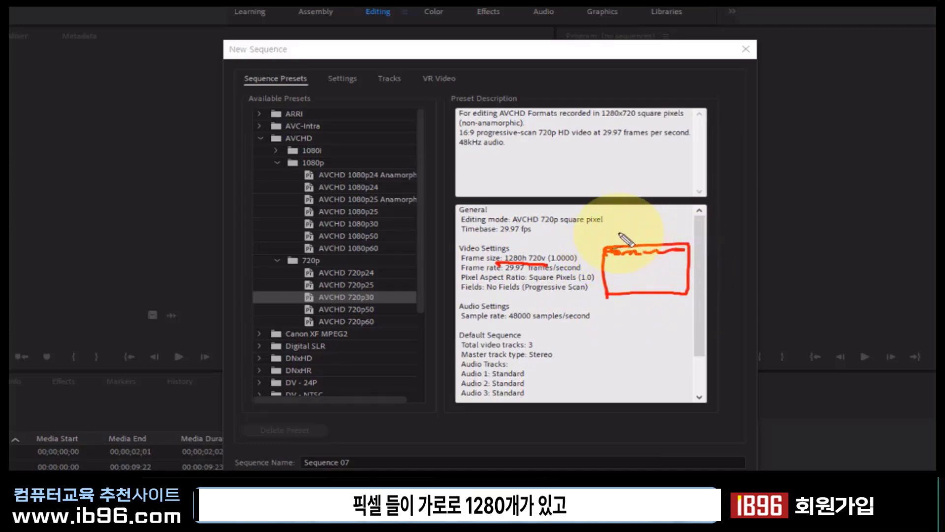
mouse_move(611, 228)
left_mouse_down()
mouse_move(675, 223)
mouse_move(681, 209)
left_mouse_up()
mouse_move(693, 251)
left_mouse_down()
mouse_move(693, 285)
mouse_move(737, 262)
mouse_move(746, 274)
left_mouse_up()
left_click_drag(756, 266, 755, 267)
left_click(760, 275)
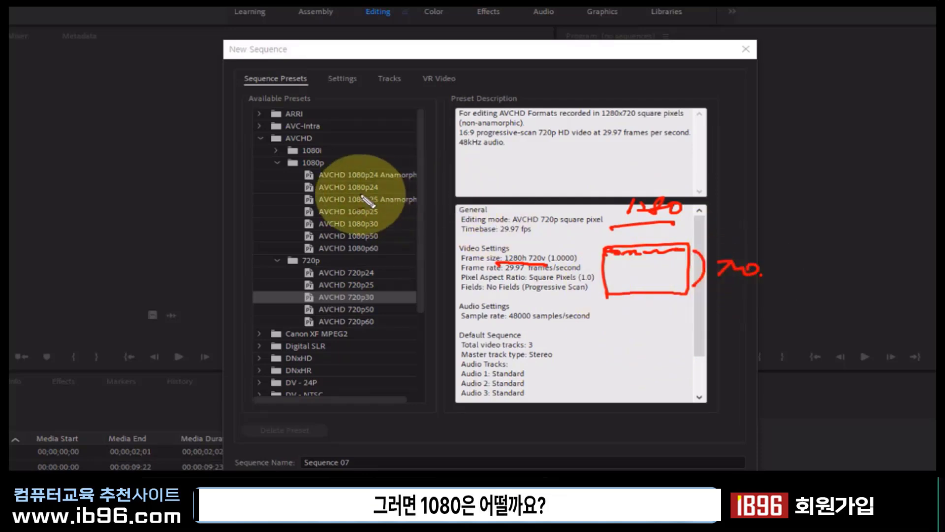
Underline AVCHD 1080p24 and sketch a larger 1080p frame labelled 1080 high
left_click_drag(340, 195, 389, 193)
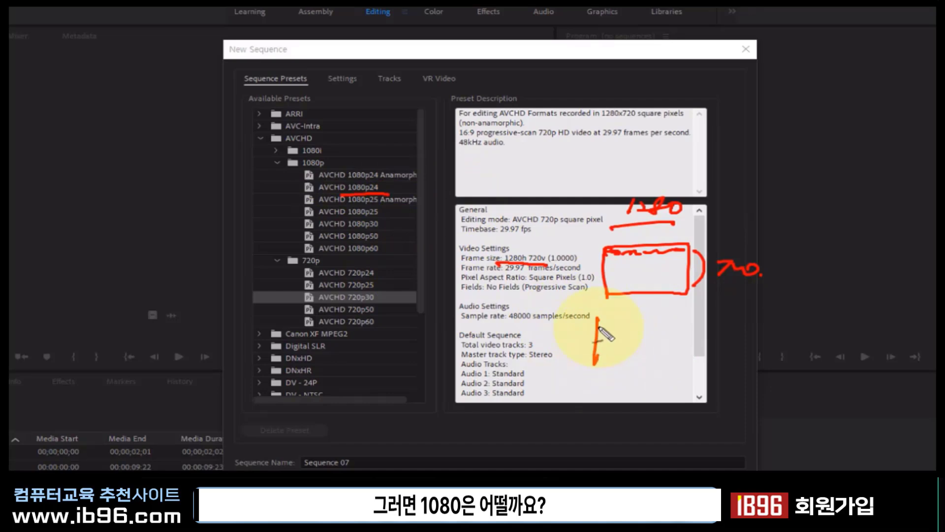
left_click_drag(598, 316, 672, 372)
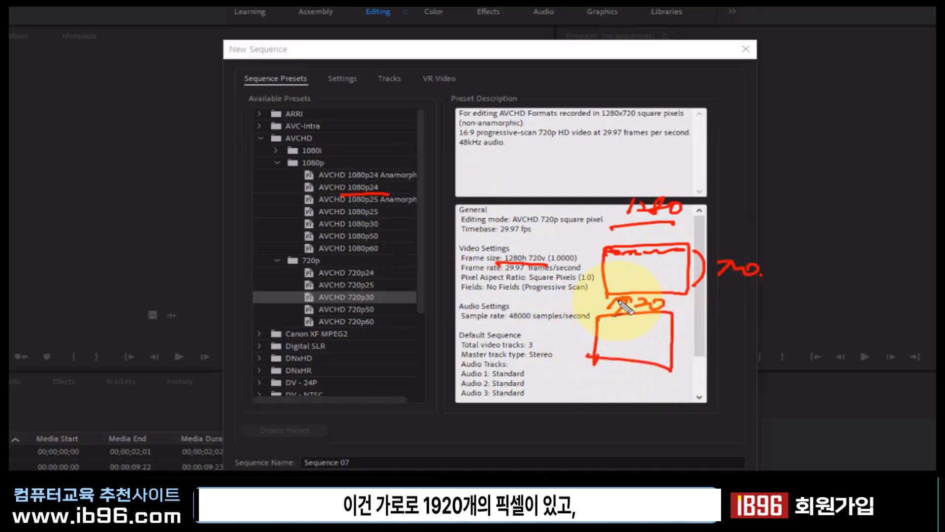
left_click_drag(681, 317, 683, 327)
left_click_drag(668, 377, 689, 366)
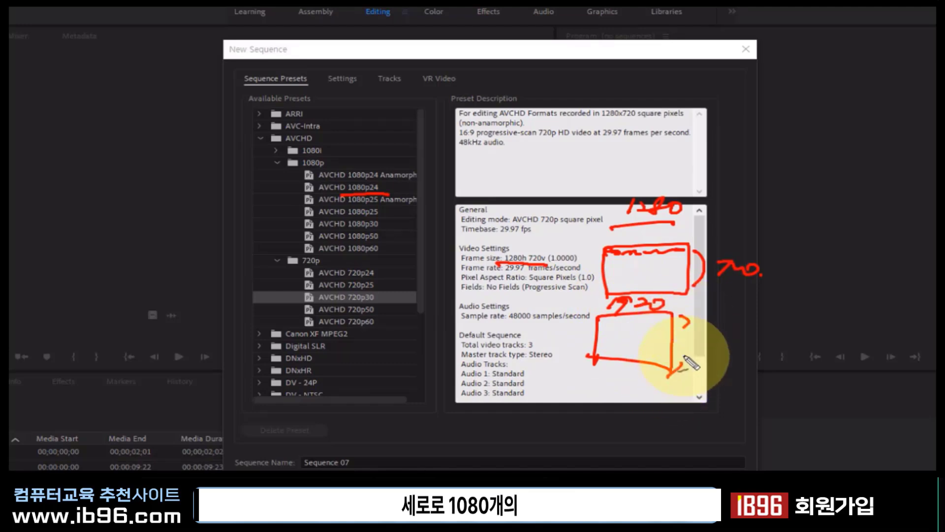
mouse_move(680, 333)
left_mouse_down()
mouse_move(679, 343)
mouse_move(695, 335)
mouse_move(724, 344)
left_mouse_up()
left_click_drag(666, 352, 709, 348)
left_click_drag(719, 355, 739, 345)
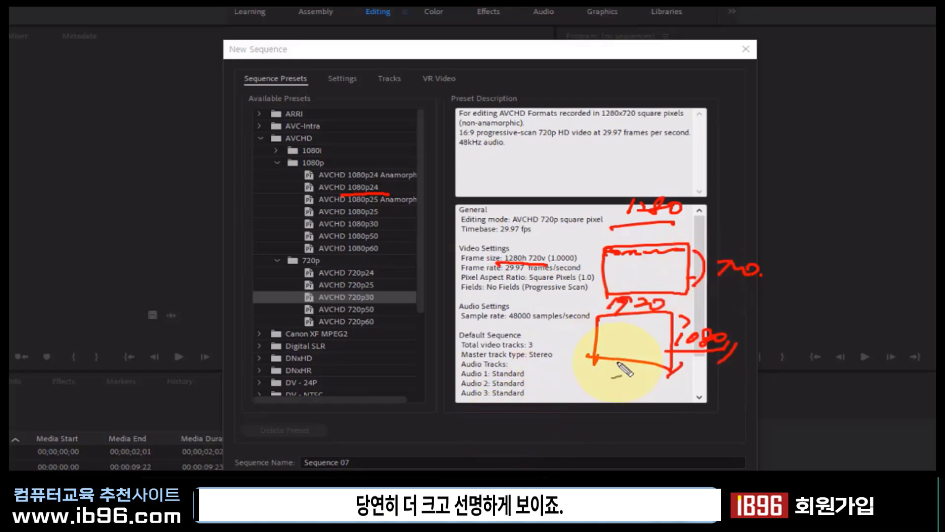
left_click_drag(609, 326, 619, 326)
left_click_drag(634, 329, 666, 335)
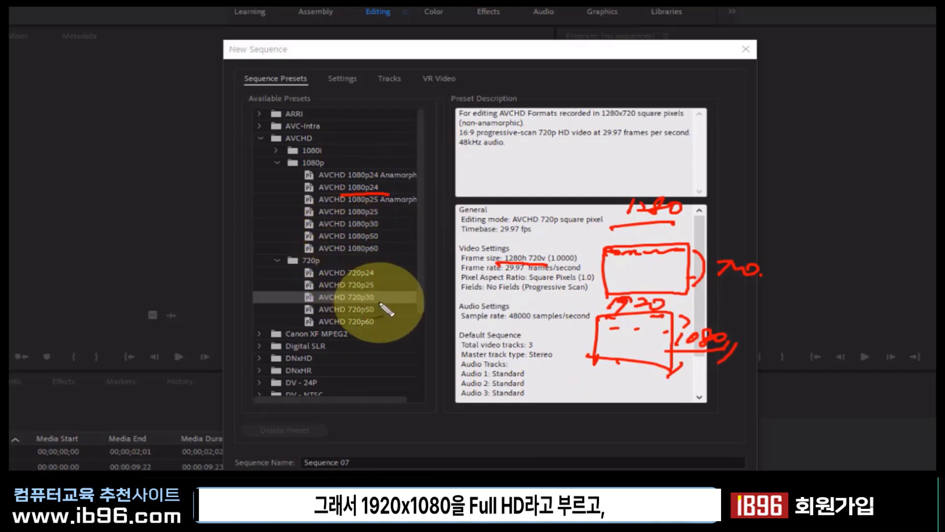
left_click_drag(615, 308, 675, 315)
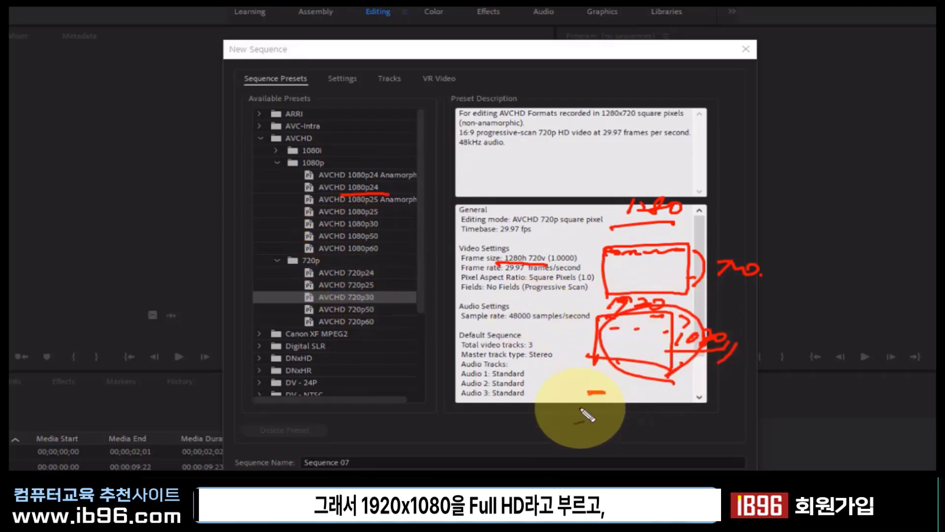
Write and underline 'Full HD' beneath the frame sketches and circle it
left_click_drag(575, 394, 605, 393)
mouse_move(581, 394)
left_mouse_down()
mouse_move(576, 423)
mouse_move(593, 407)
mouse_move(659, 409)
left_mouse_up()
left_click_drag(568, 419, 670, 422)
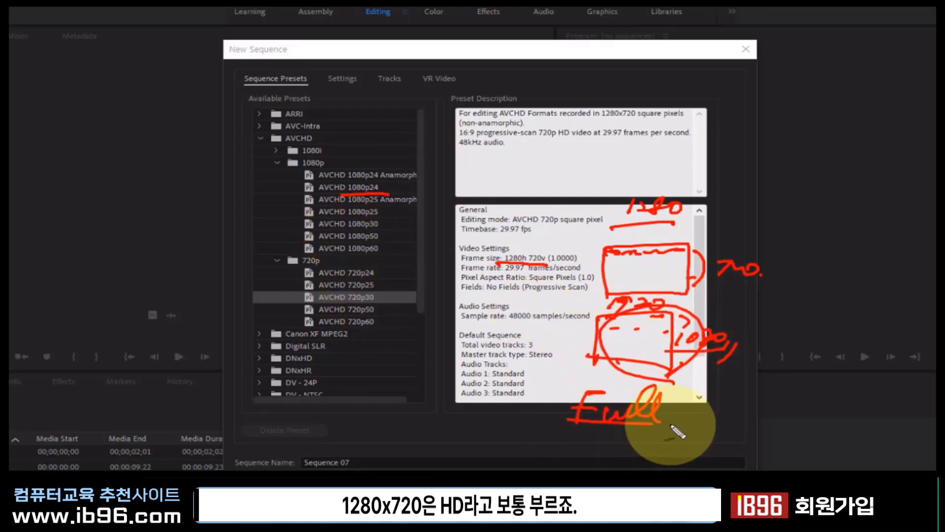
mouse_move(540, 245)
left_mouse_down()
mouse_move(541, 269)
mouse_move(605, 266)
left_mouse_up()
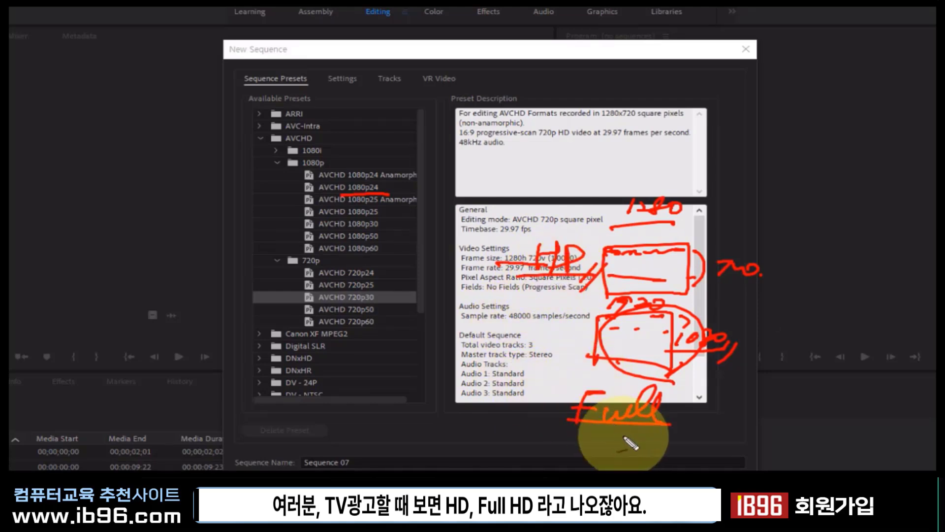
left_click_drag(630, 444, 647, 436)
left_click_drag(598, 264, 577, 227)
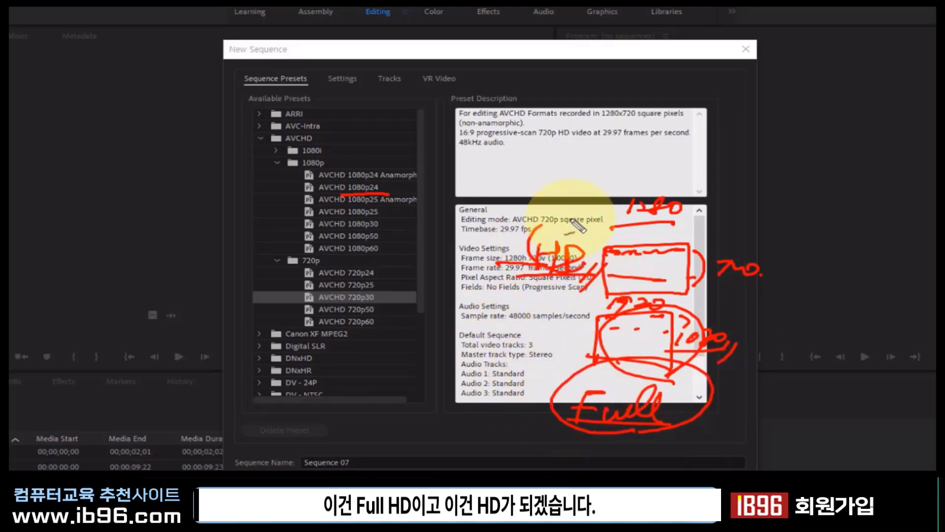
Label the 720p presets folder HD and the 1080p presets folder FHD
left_click_drag(288, 262, 325, 263)
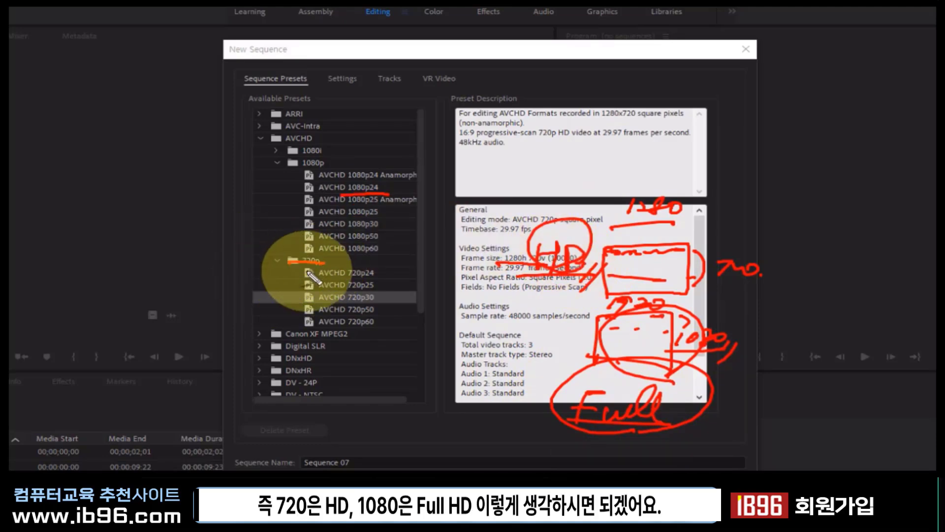
left_click_drag(260, 275, 275, 294)
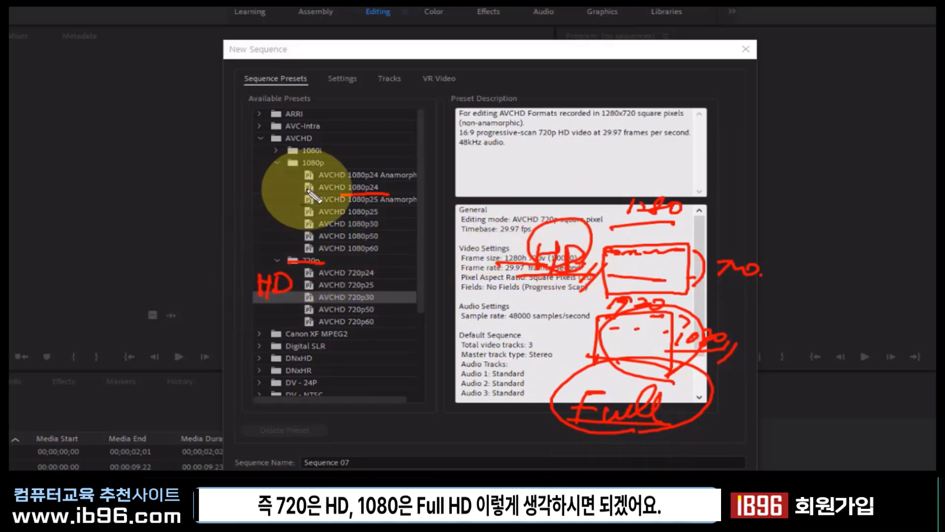
left_click_drag(282, 169, 347, 169)
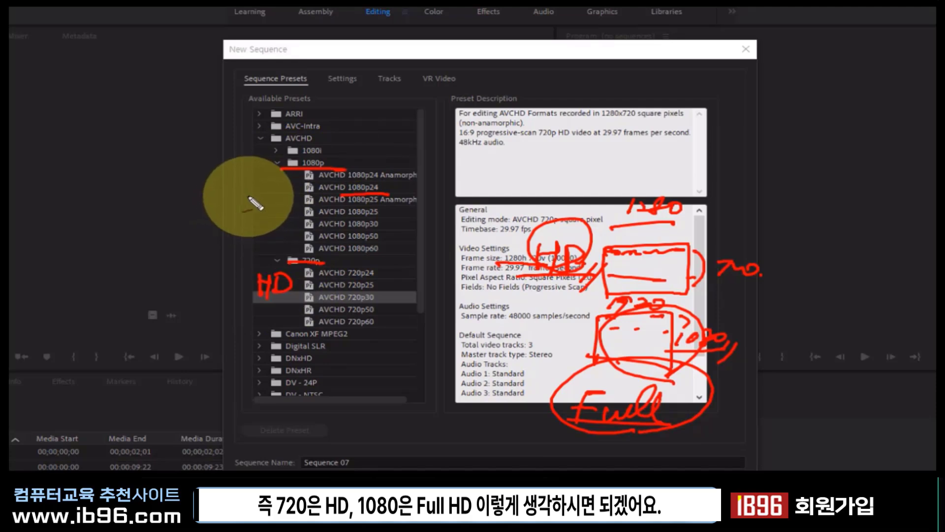
mouse_move(249, 194)
left_mouse_down()
mouse_move(231, 221)
mouse_move(244, 207)
mouse_move(255, 221)
left_mouse_up()
mouse_move(266, 196)
left_mouse_down()
mouse_move(267, 223)
mouse_move(283, 199)
mouse_move(270, 219)
left_mouse_up()
left_click_drag(212, 229, 284, 229)
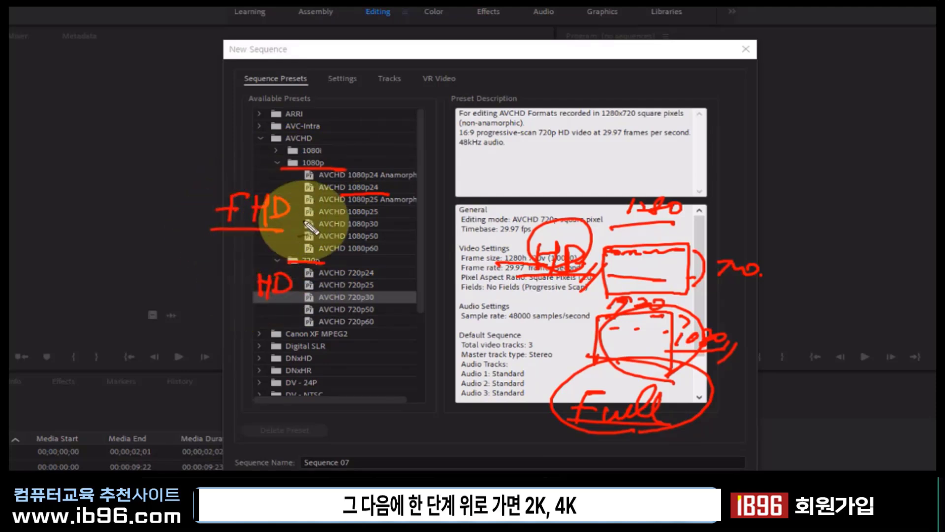
Write 2K, 4K and 8K above the 1080p folder, underlining 2K and circling 4K
left_click_drag(356, 132, 377, 145)
left_click_drag(387, 125, 386, 147)
left_click_drag(401, 125, 401, 146)
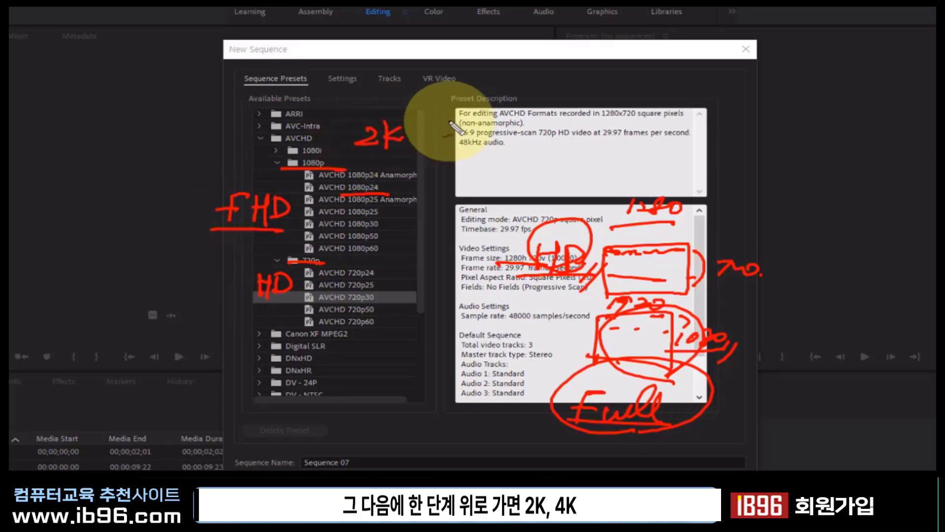
mouse_move(455, 123)
left_mouse_down()
mouse_move(461, 145)
mouse_move(471, 145)
left_mouse_up()
left_click_drag(489, 124, 492, 144)
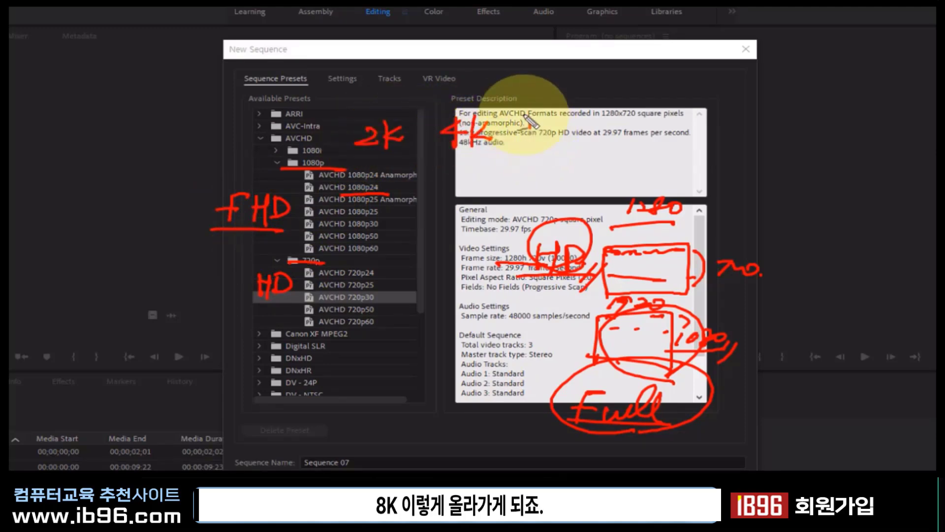
left_click_drag(526, 115, 516, 140)
mouse_move(543, 112)
left_mouse_down()
mouse_move(540, 134)
mouse_move(571, 141)
left_mouse_up()
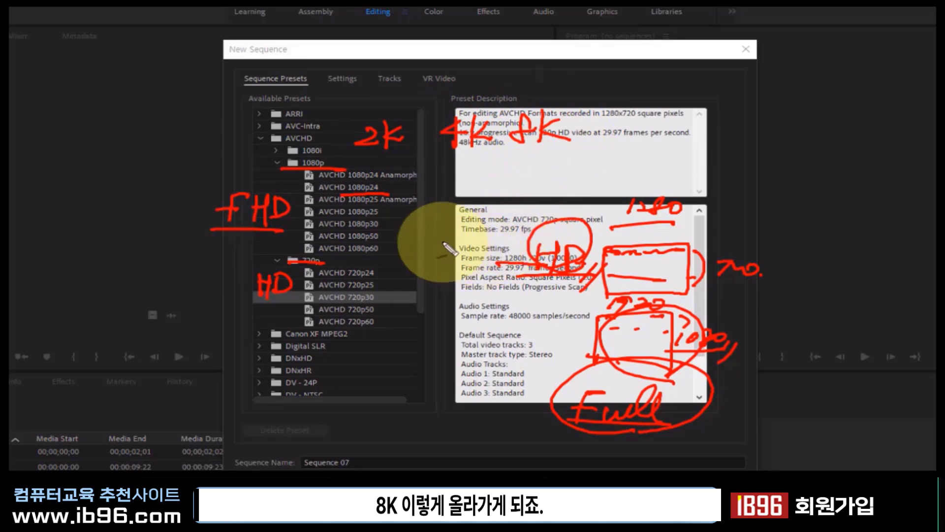
left_click_drag(357, 159, 411, 156)
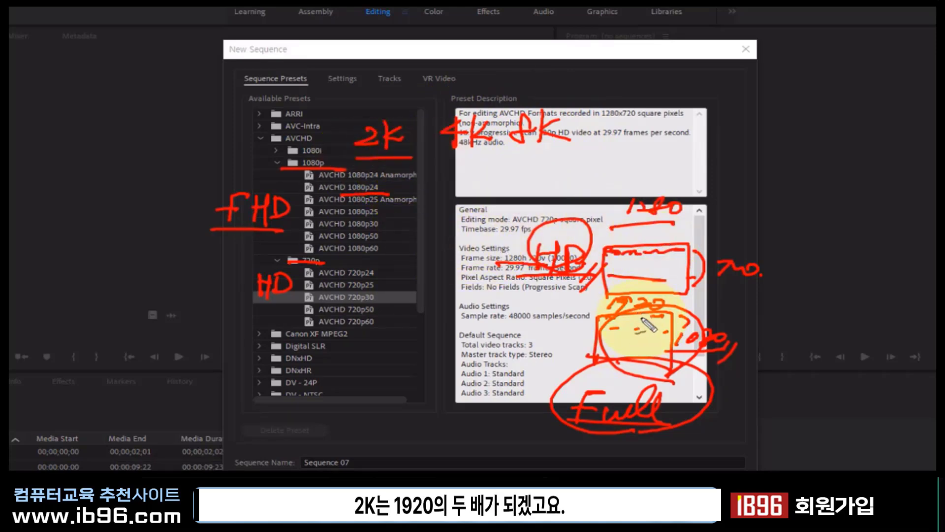
left_click_drag(487, 114, 492, 157)
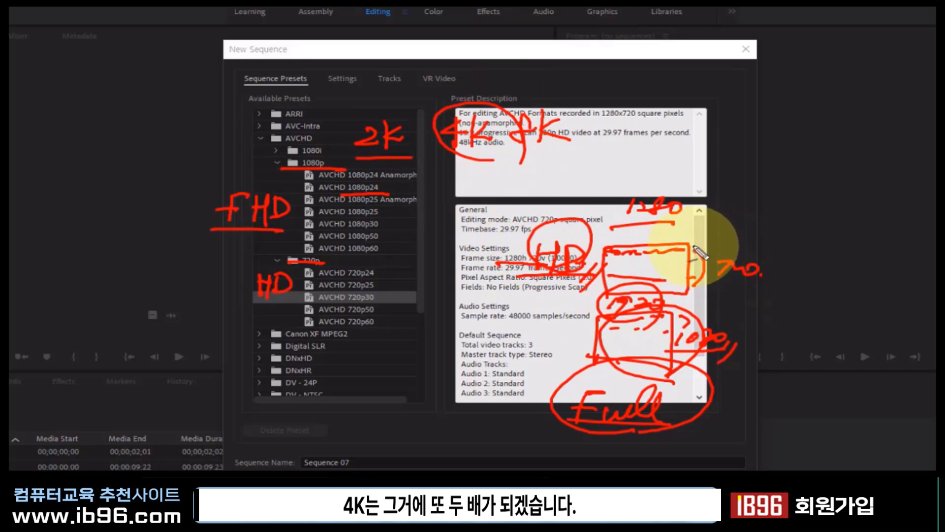
mouse_move(442, 176)
left_mouse_down()
mouse_move(485, 156)
mouse_move(480, 170)
left_mouse_up()
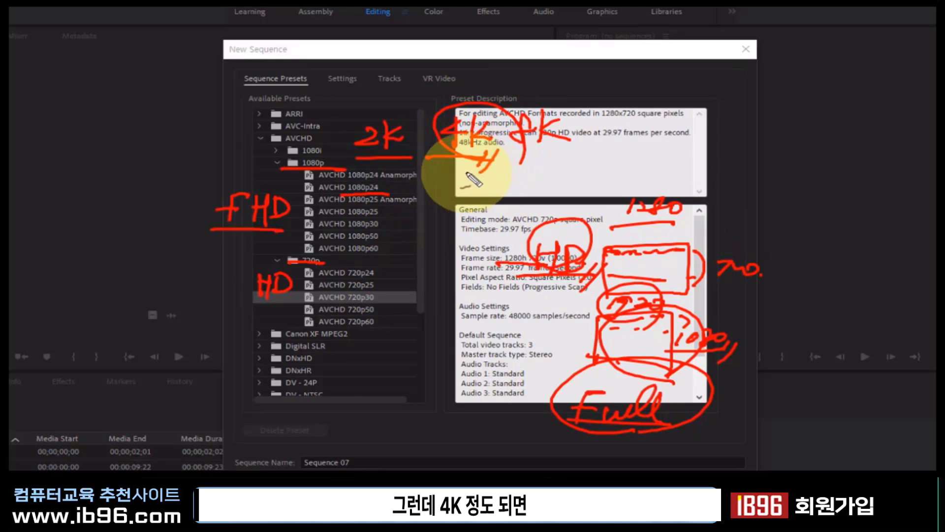
Sketch a computer, circle 2K and 4K with an arrow, and write 32, 64 and 8
mouse_move(399, 359)
left_mouse_down()
mouse_move(403, 332)
mouse_move(414, 368)
left_mouse_up()
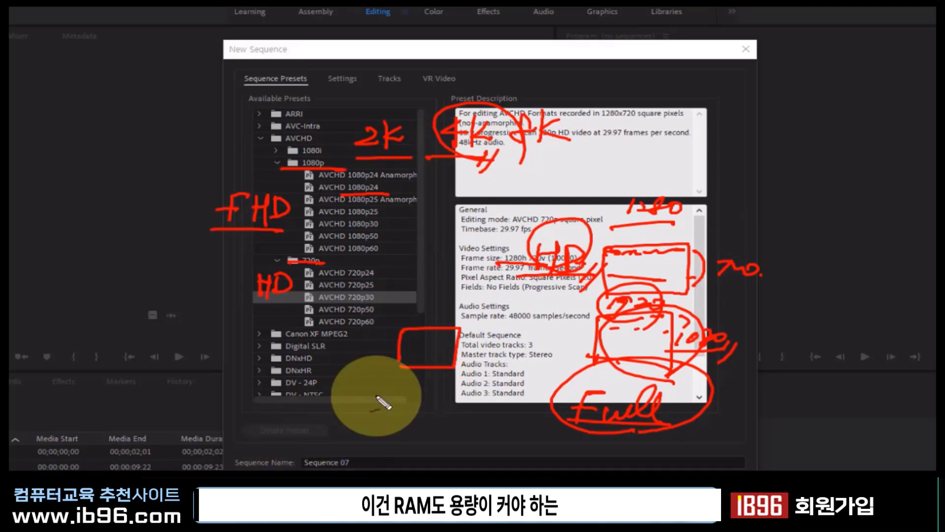
mouse_move(414, 389)
left_mouse_down()
mouse_move(427, 397)
mouse_move(414, 389)
mouse_move(438, 376)
left_mouse_up()
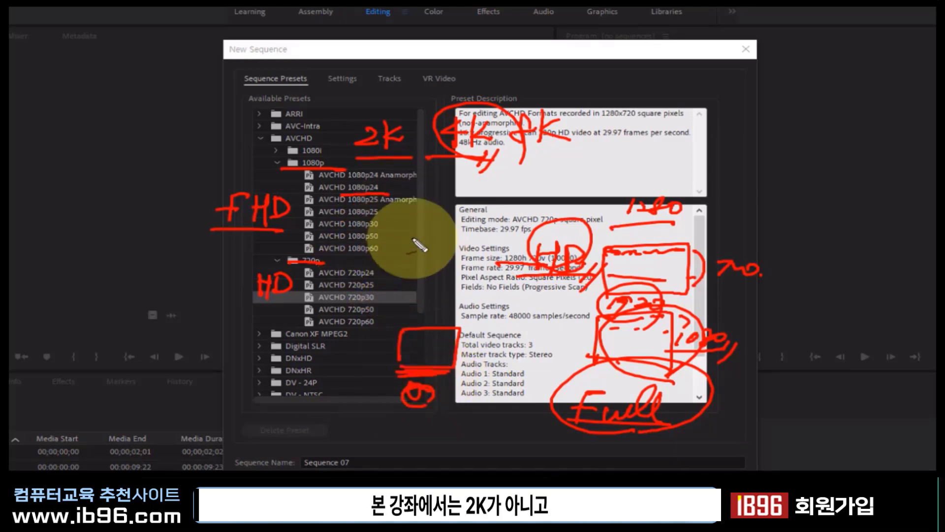
left_click_drag(391, 148, 370, 145)
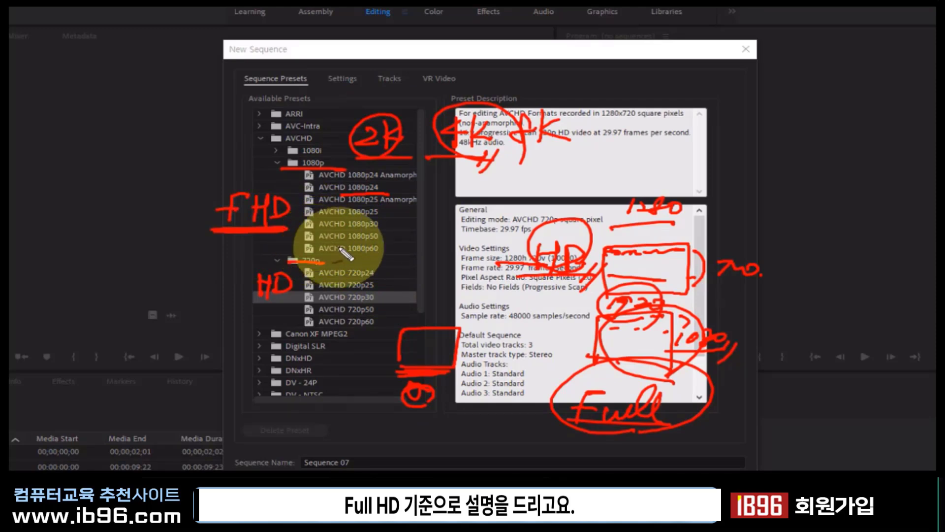
mouse_move(376, 160)
left_mouse_down()
mouse_move(409, 167)
mouse_move(504, 157)
left_mouse_up()
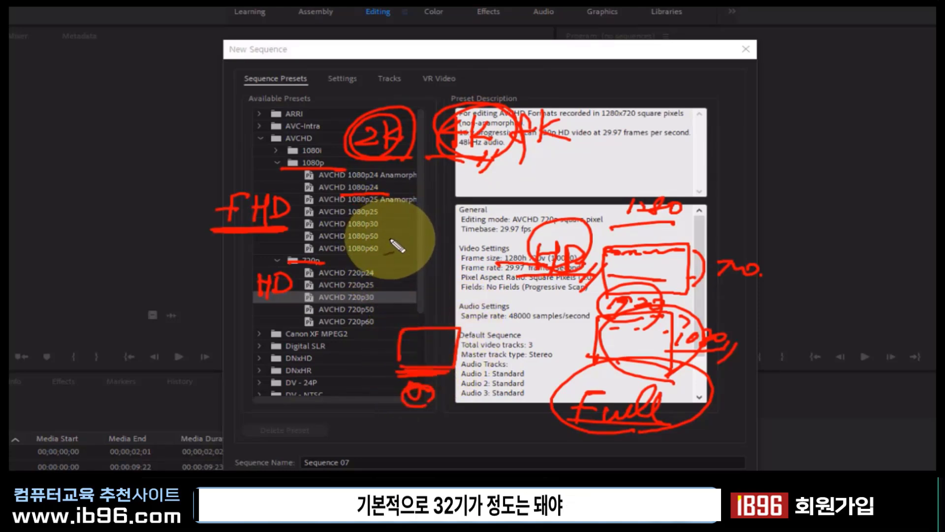
mouse_move(391, 236)
left_mouse_down()
mouse_move(393, 252)
mouse_move(413, 241)
mouse_move(437, 248)
left_mouse_up()
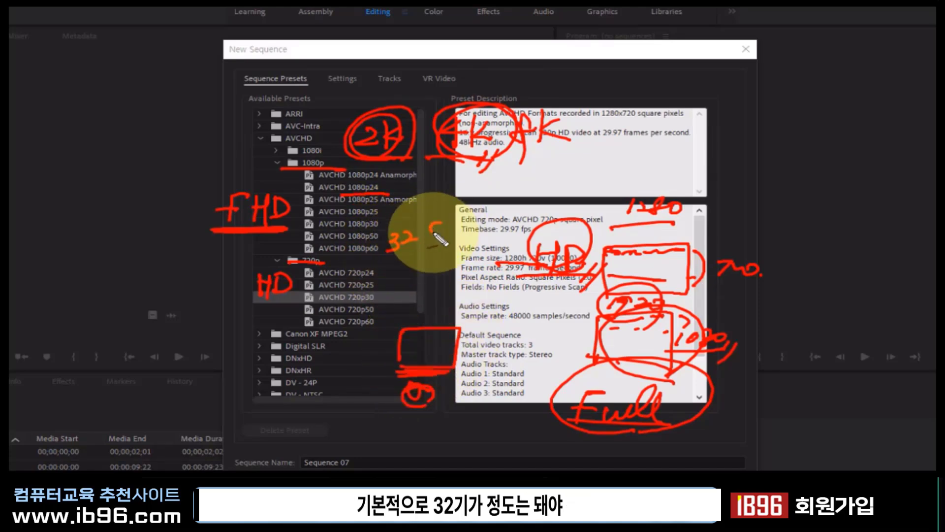
mouse_move(396, 165)
left_mouse_down()
mouse_move(493, 148)
mouse_move(470, 199)
mouse_move(512, 187)
mouse_move(512, 206)
left_mouse_up()
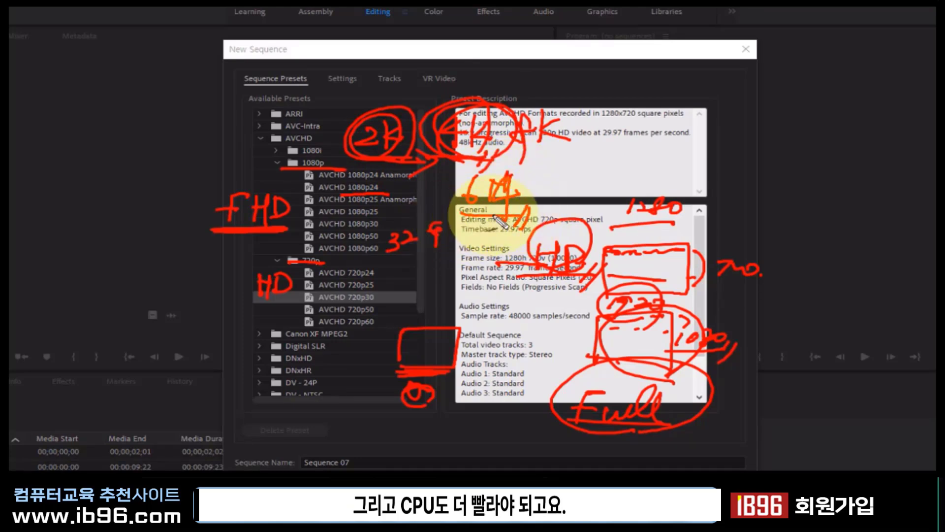
mouse_move(493, 158)
left_mouse_down()
mouse_move(443, 180)
mouse_move(514, 224)
left_mouse_up()
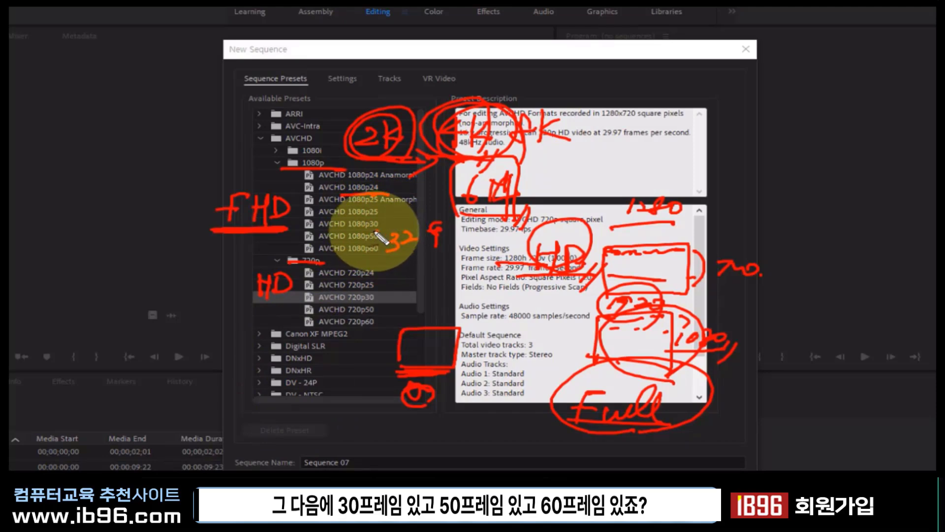
left_click_drag(377, 220, 373, 222)
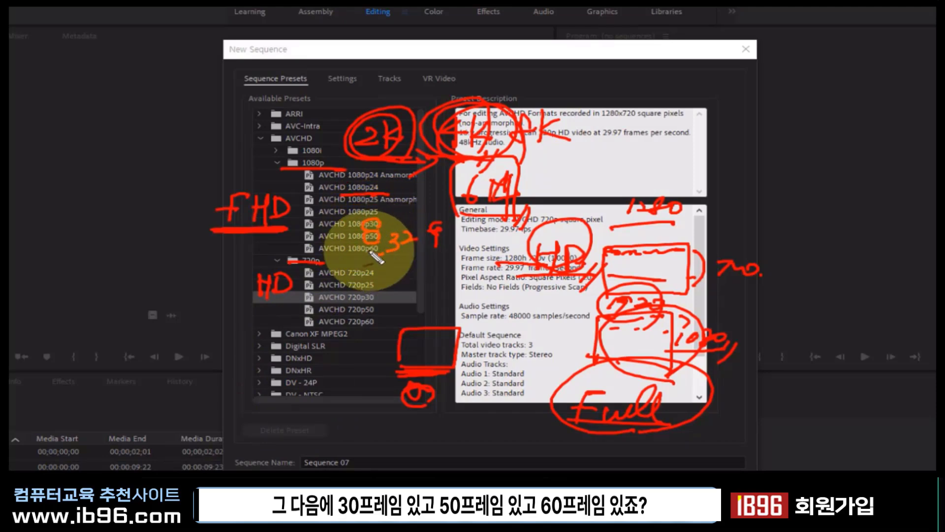
Clear the notes, underline AVCHD 1080p30 and draw an arrow to a '30' note
key("Escape")
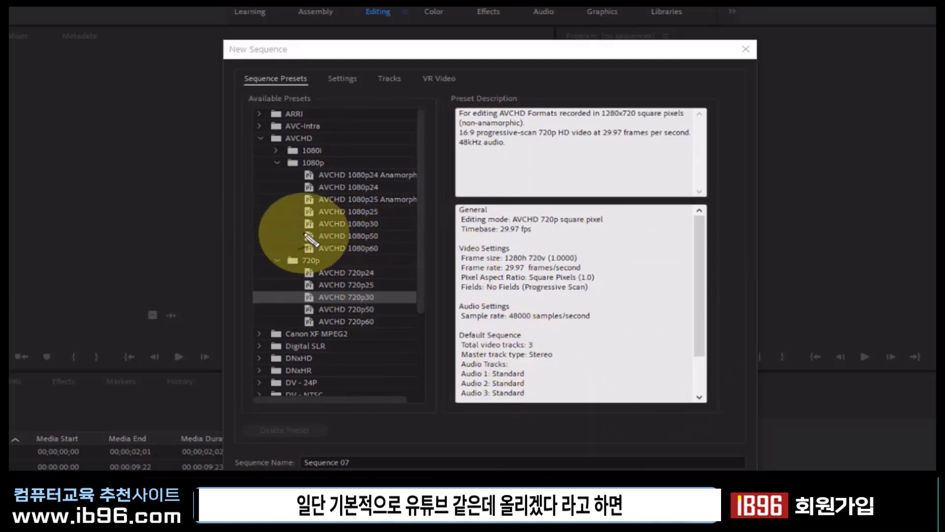
mouse_move(302, 229)
left_mouse_down()
mouse_move(385, 233)
mouse_move(292, 230)
left_mouse_up()
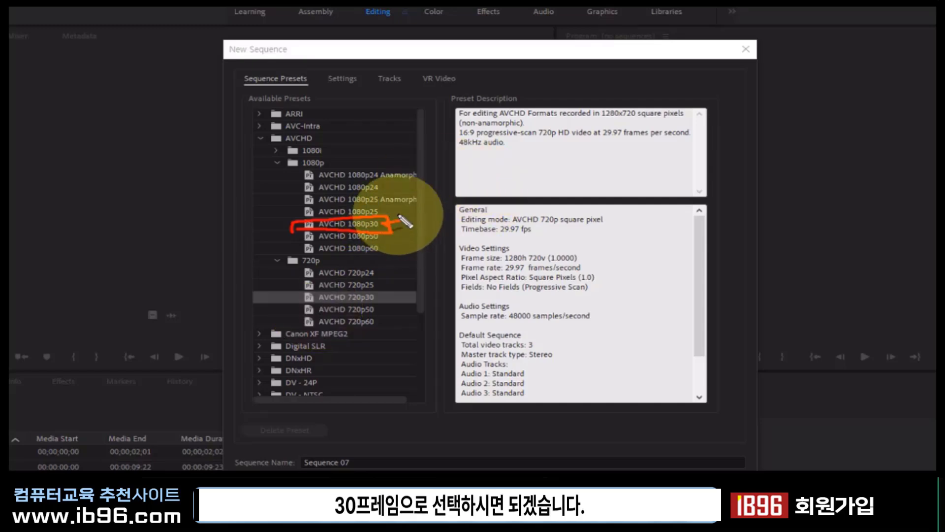
left_click_drag(389, 224, 423, 224)
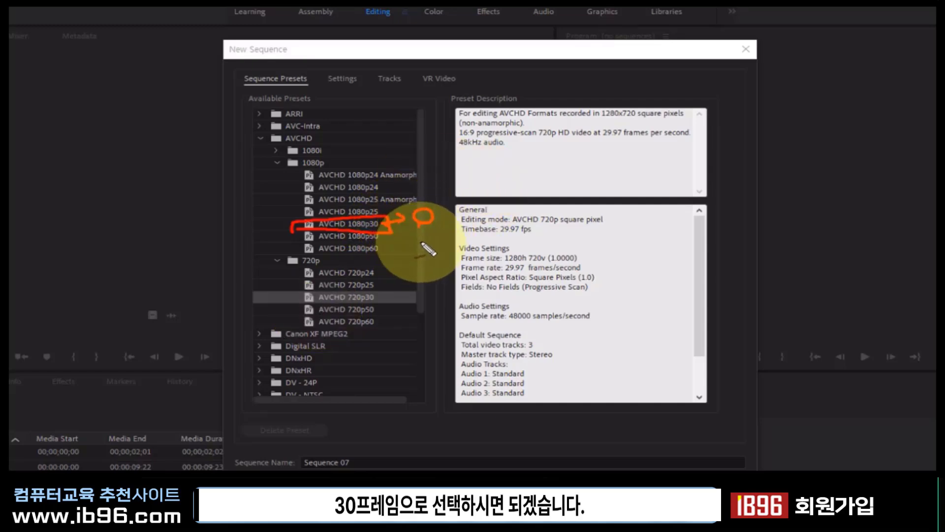
Choose AVCHD 1080p30 and highlight the 16:9 and progressive-scan wording in its description
left_click(349, 224)
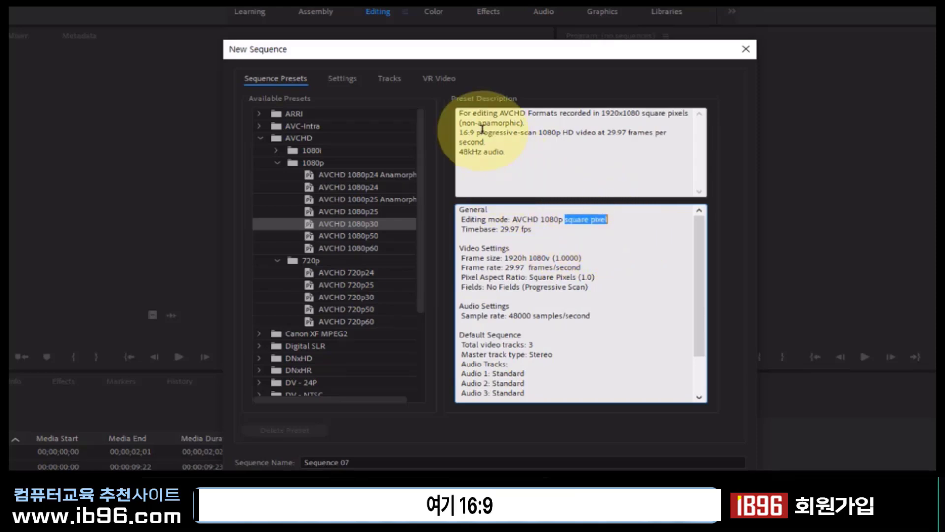
left_click_drag(479, 132, 459, 133)
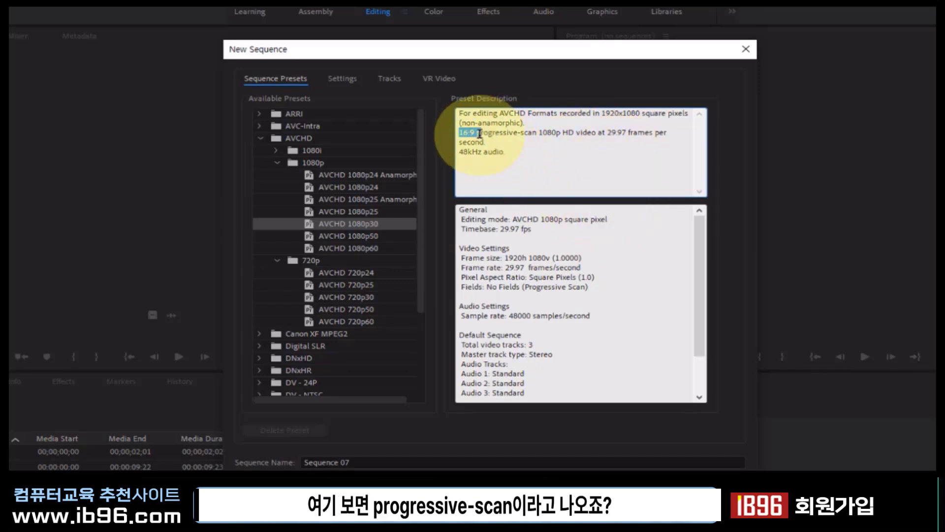
left_click_drag(479, 133, 529, 133)
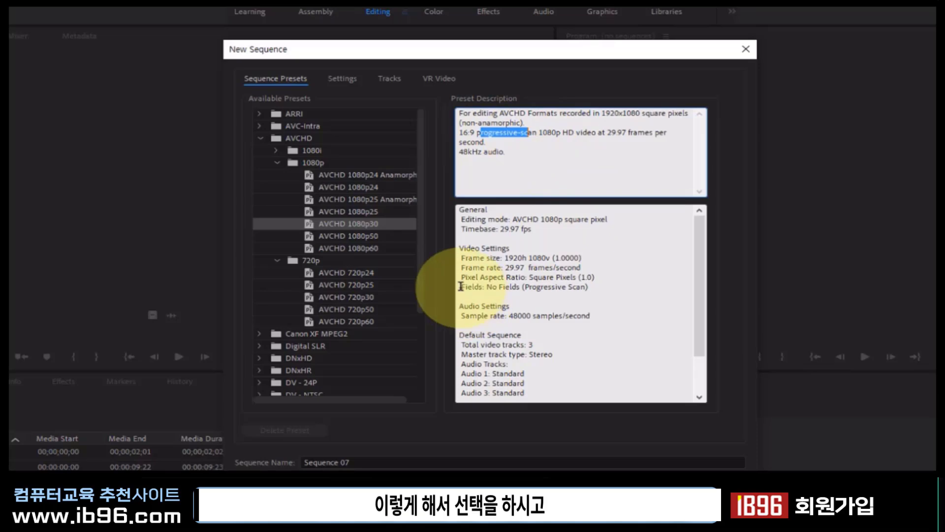
left_click(376, 226)
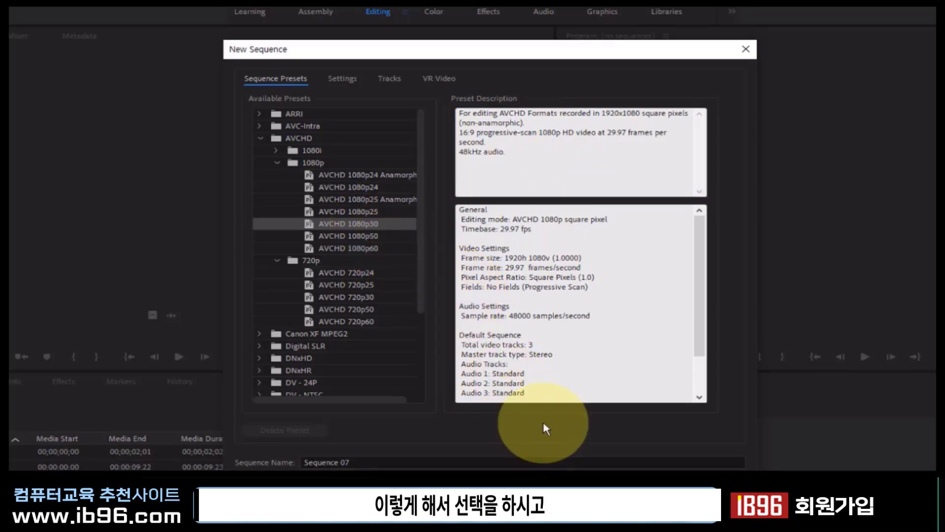
Create Sequence 07, place Woman - 22592.mp4 on V1, and step forward a few frames
left_click(602, 482)
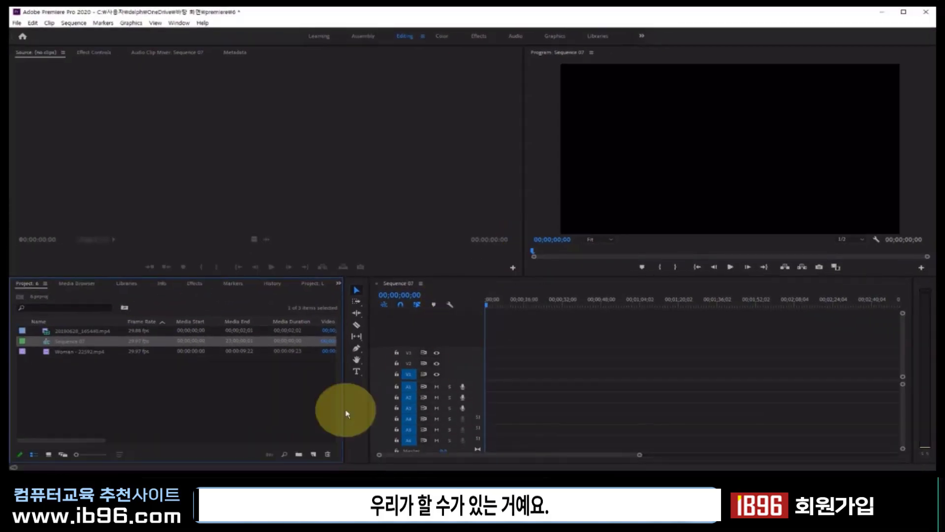
left_click(47, 353)
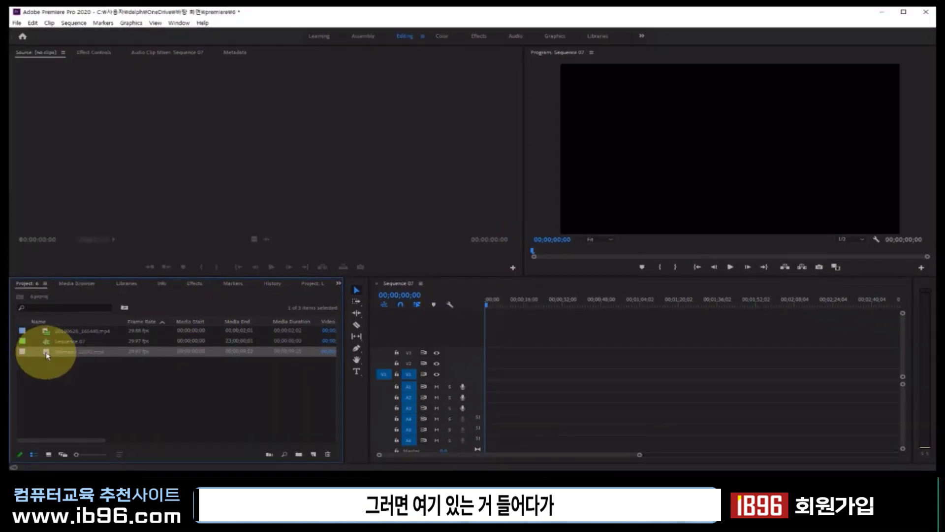
left_click_drag(47, 354, 492, 374)
left_click(500, 304)
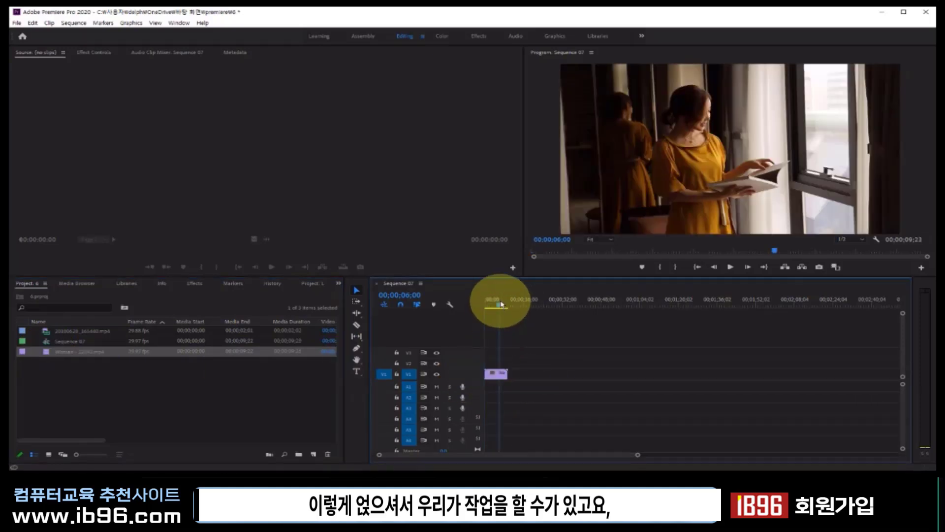
key("Right")
key("Right")
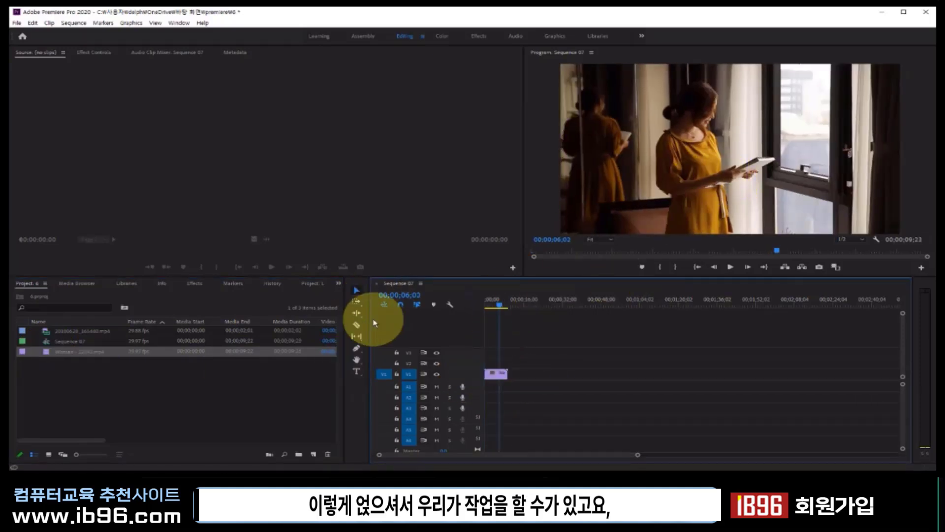
right_click(81, 351)
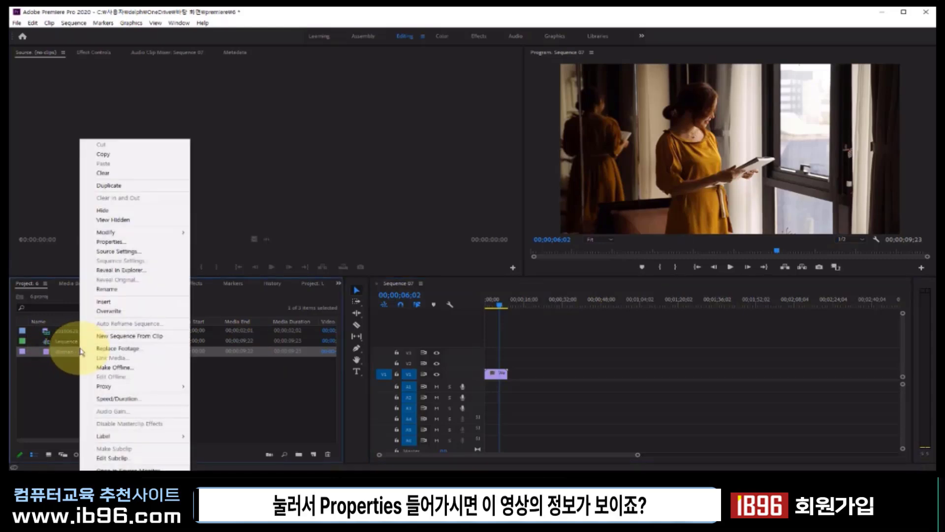
left_click(124, 242)
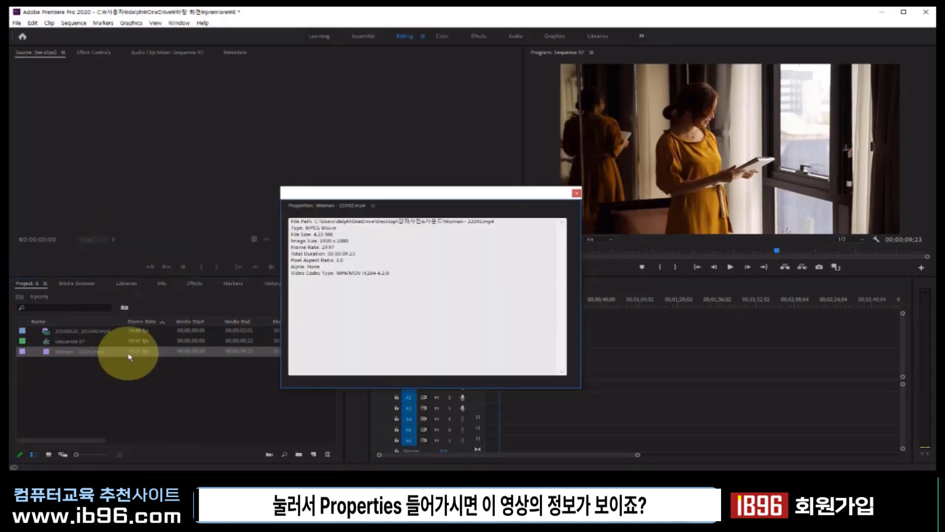
left_click_drag(347, 243, 343, 240)
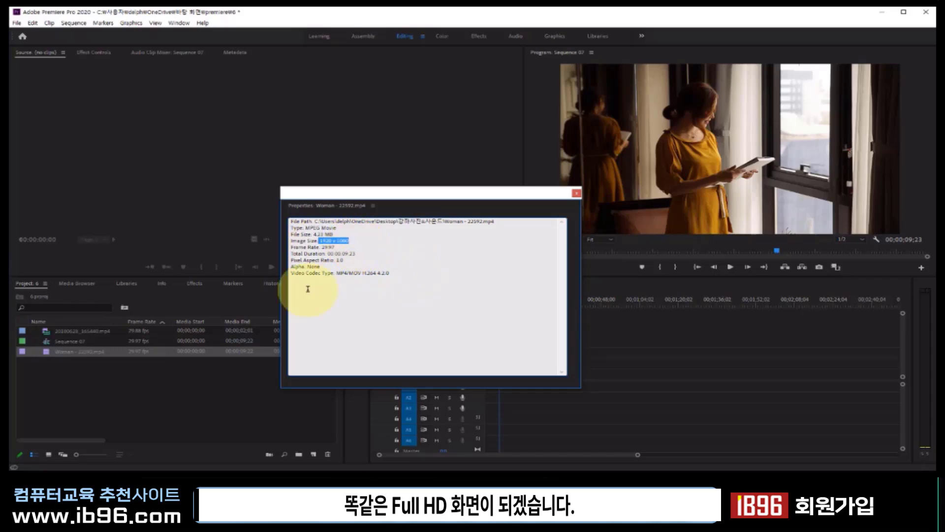
left_click(577, 193)
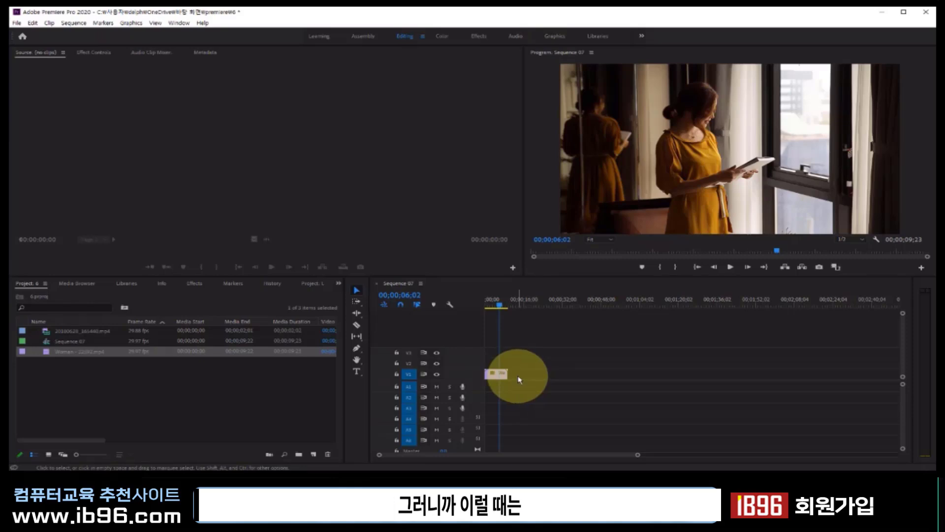
Start a new sequence from the Project panel's New Item > Sequence menu
left_click(299, 374)
right_click(299, 374)
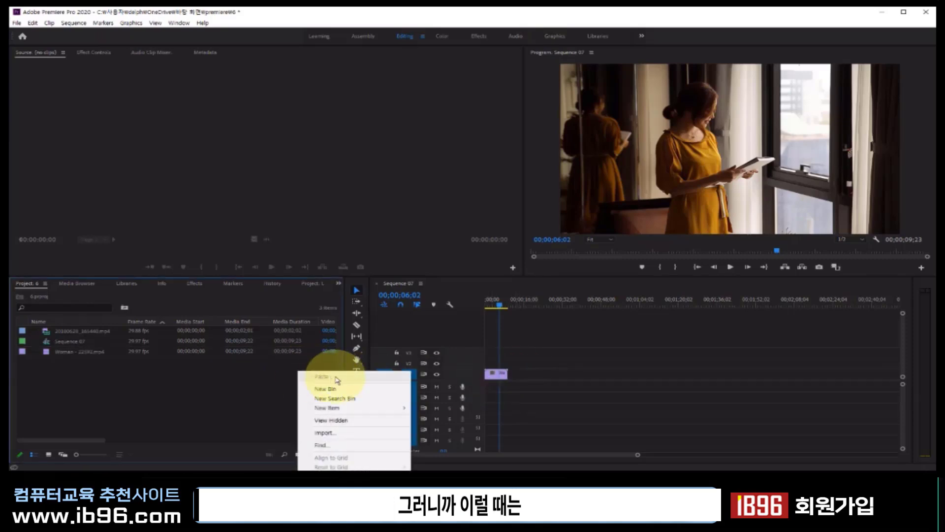
mouse_move(370, 408)
left_click(437, 407)
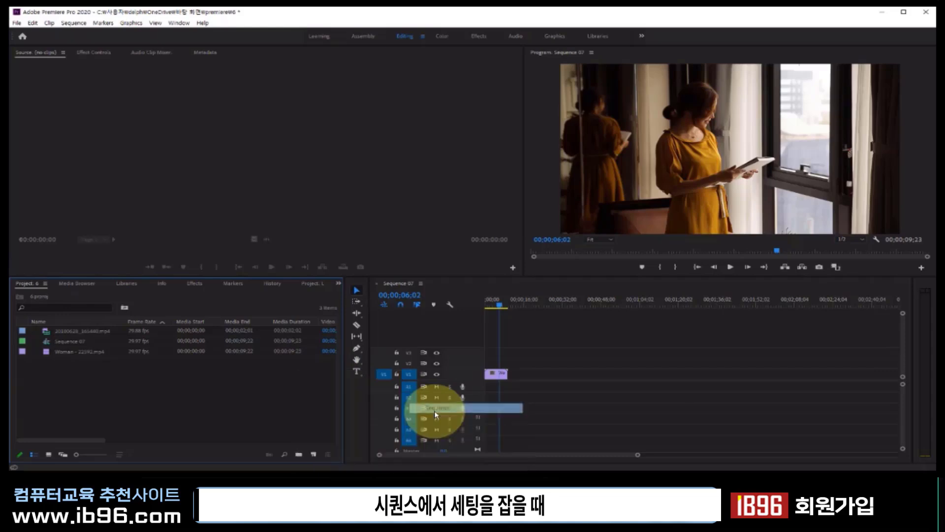
Select the AVCHD 720p30 preset in the New Sequence dialog, comparing it with 1080p30
left_click(329, 231)
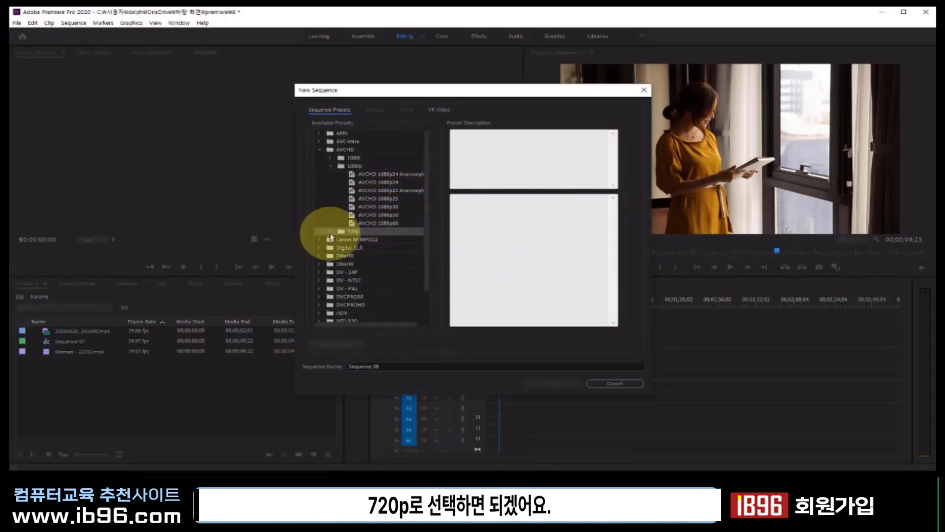
left_click(388, 258)
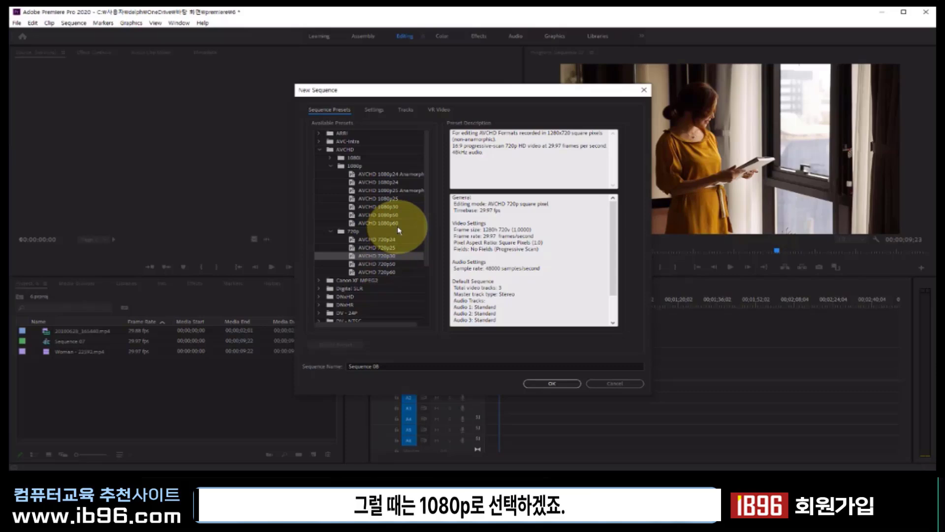
left_click(396, 208)
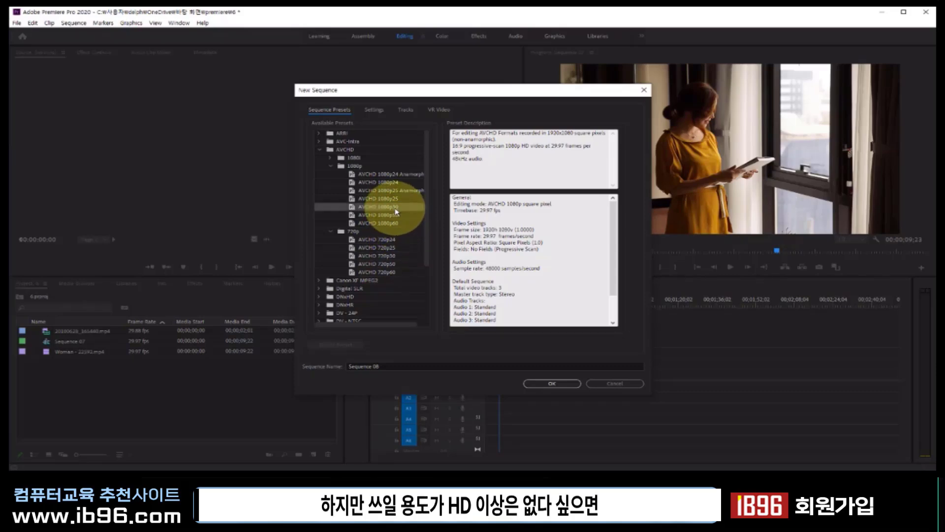
left_click(393, 257)
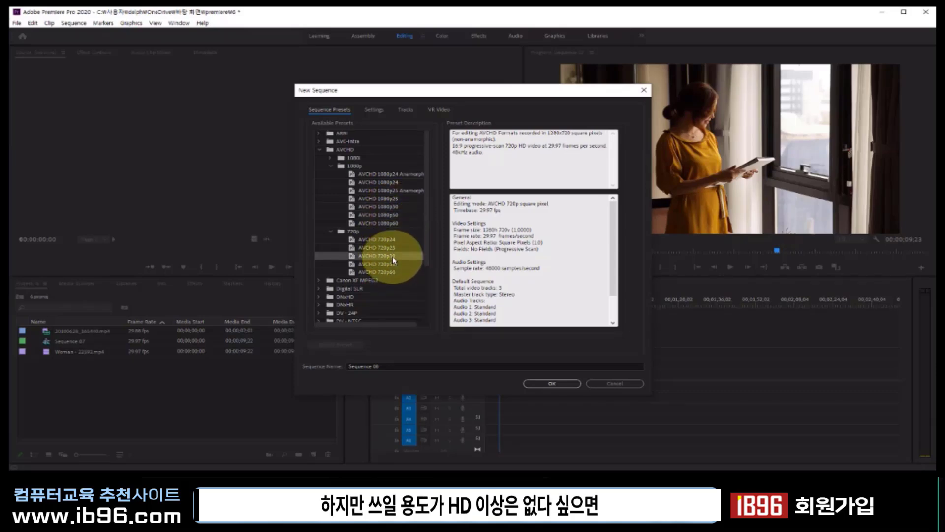